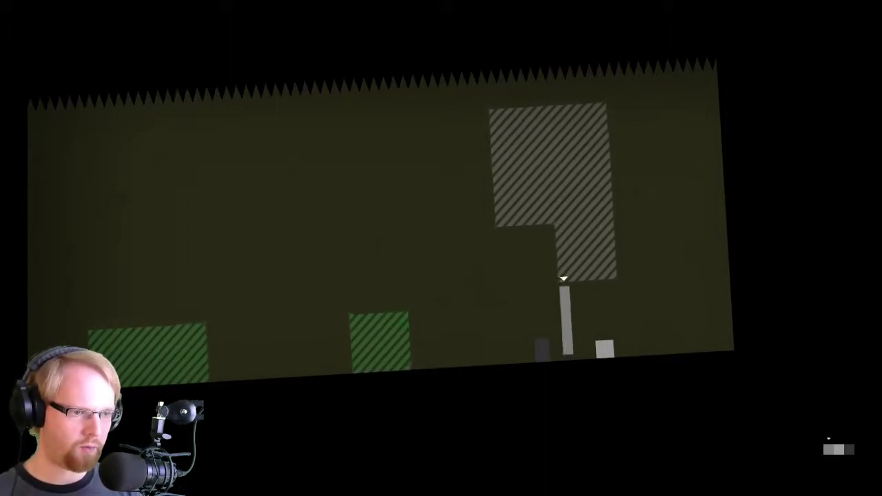
Bring the tall grey character, small square and dark character left, jumping the tall bar beside the square.
{"action": "key", "text": "Left"}
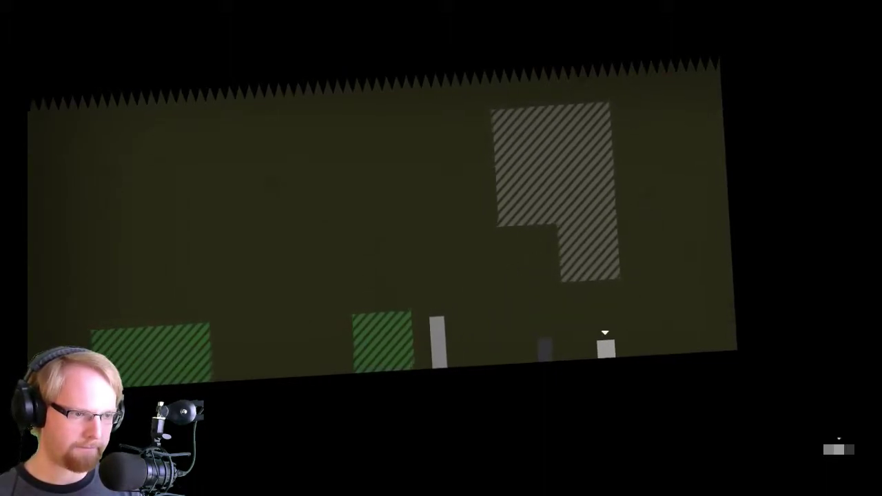
{"action": "key", "text": "Left"}
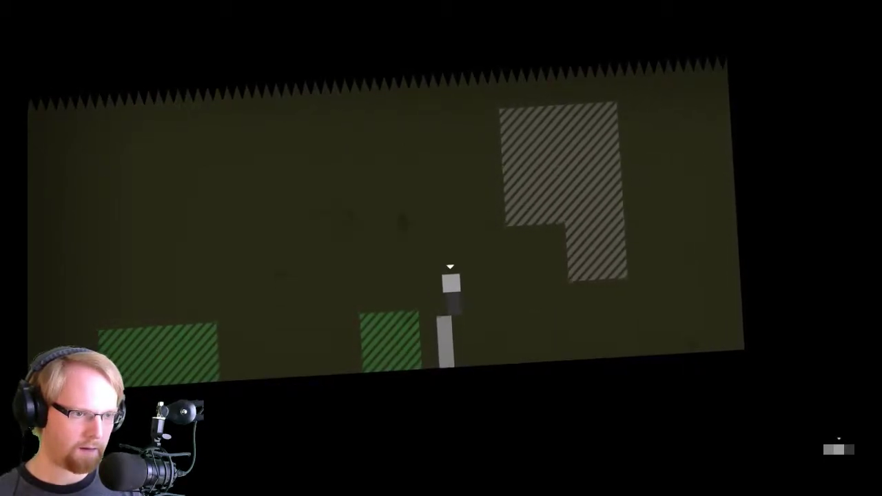
{"action": "key", "text": "Left"}
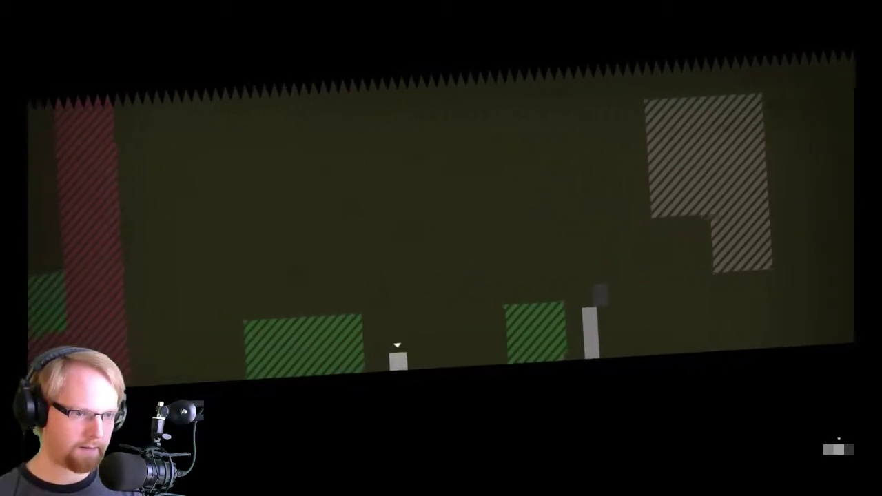
{"action": "key", "text": "e"}
{"action": "key", "text": "space"}
{"action": "key", "text": "Left"}
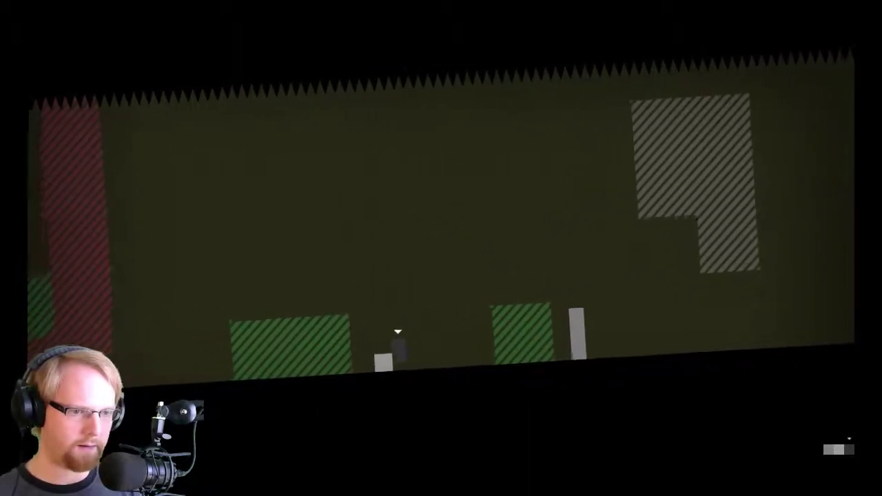
{"action": "key", "text": "e"}
{"action": "key", "text": "space"}
{"action": "key", "text": "Left"}
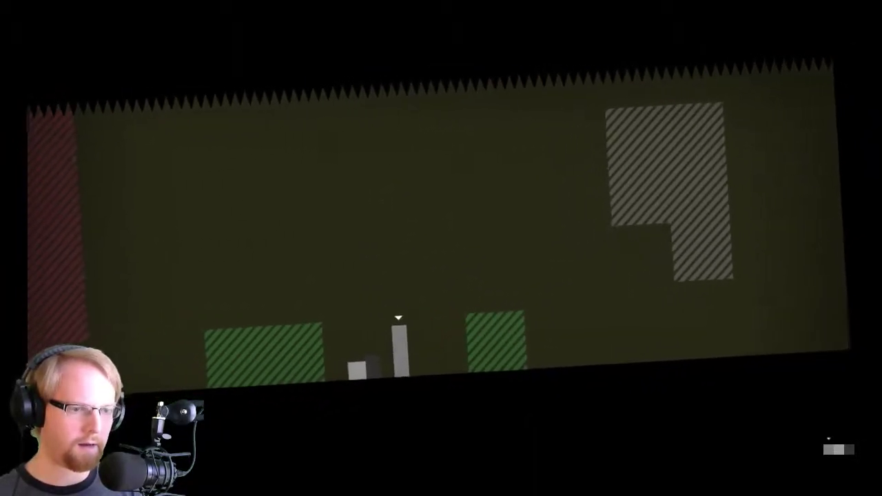
{"action": "key", "text": "space"}
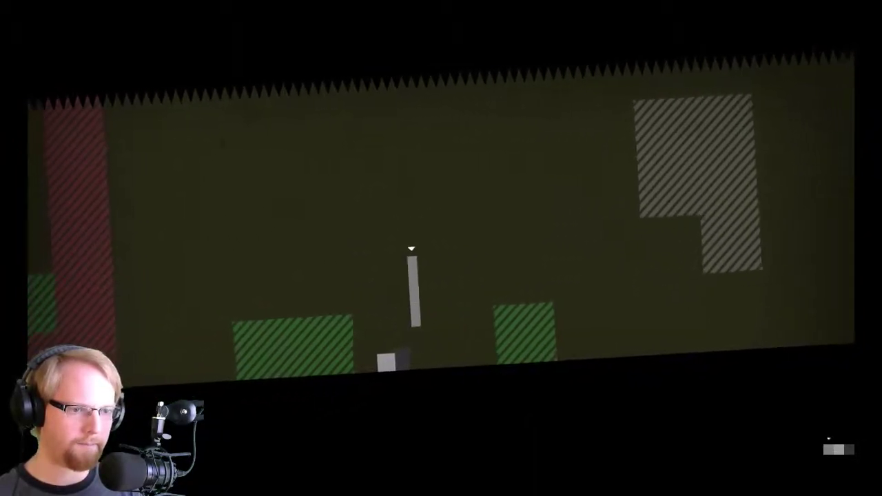
{"action": "key", "text": "Left"}
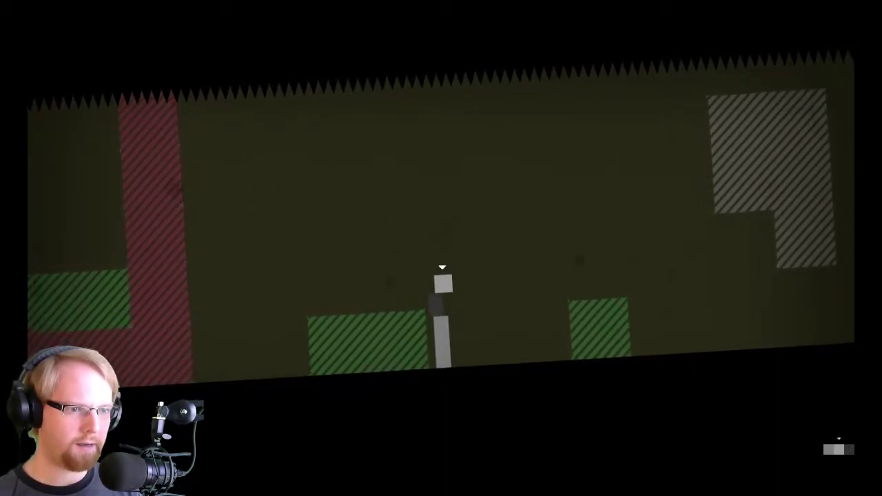
Land the grey character beside the pink block and float the pink character down the red zone.
{"action": "key", "text": "Left"}
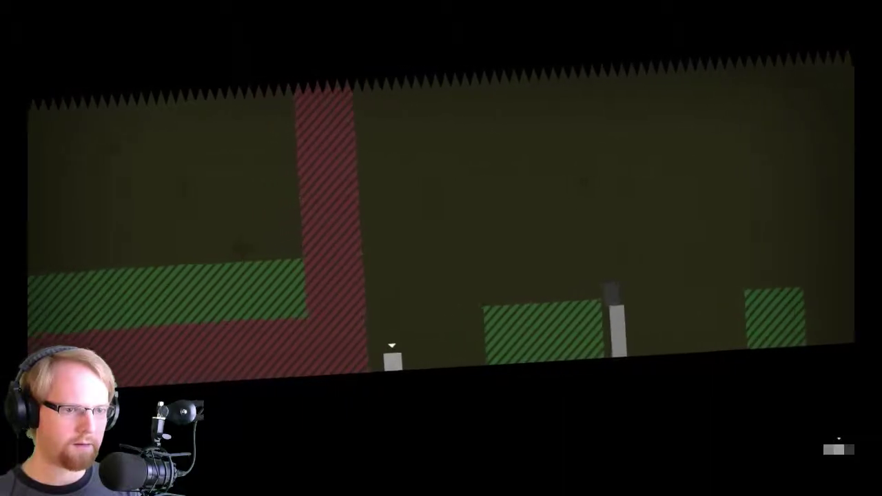
{"action": "key", "text": "Left"}
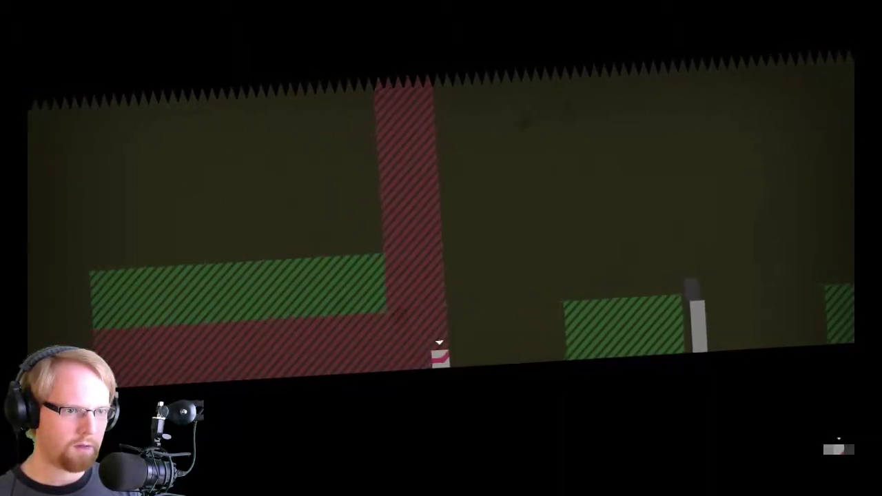
{"action": "key", "text": "e"}
{"action": "key", "text": "Up"}
{"action": "key", "text": "Left"}
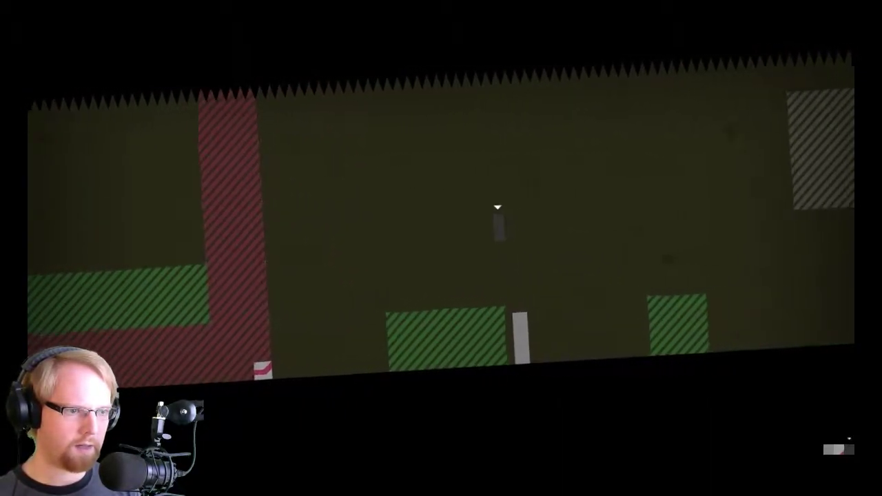
{"action": "key", "text": "Up"}
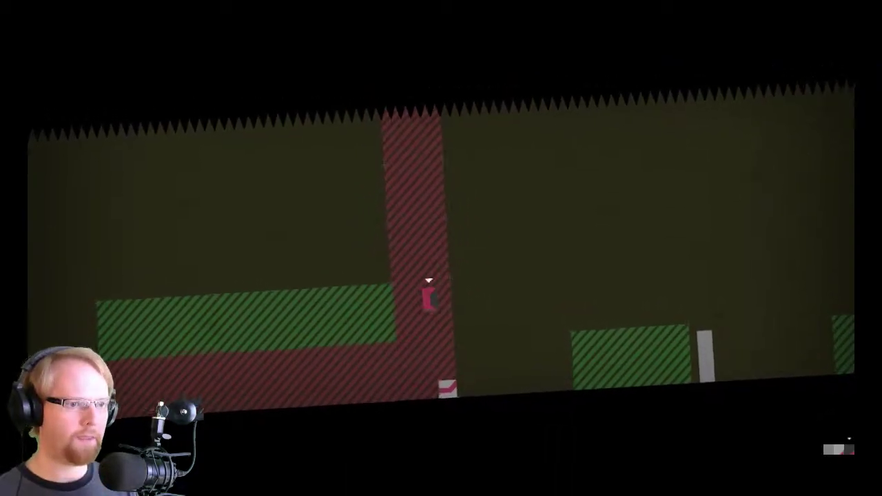
{"action": "key", "text": "Left"}
{"action": "key", "text": "Down"}
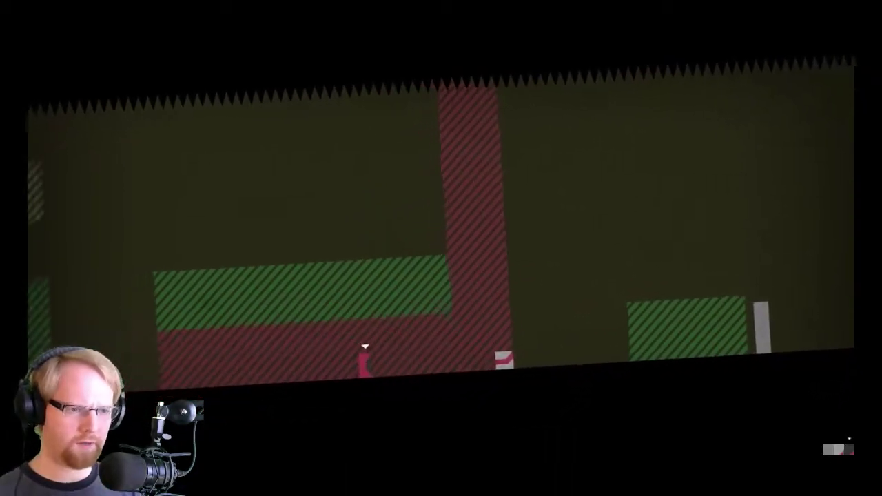
Jump the grey pillar left across the level into the red zone.
{"action": "key", "text": "Tab"}
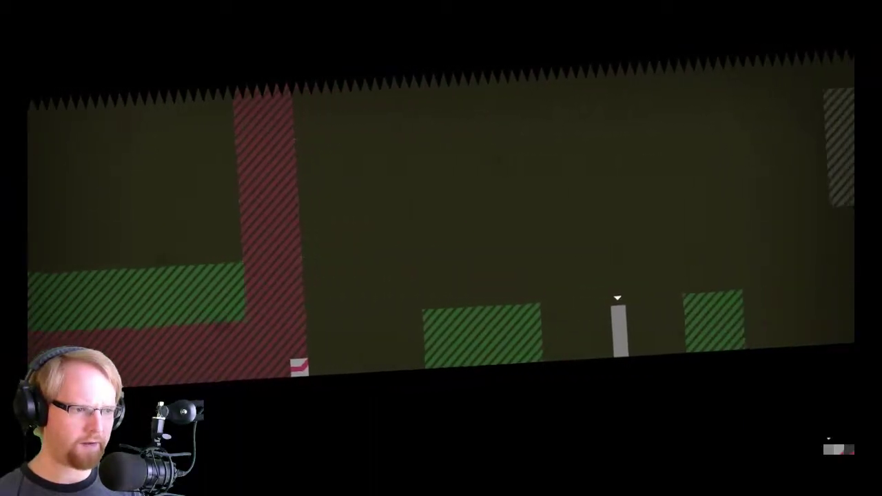
{"action": "key", "text": "Up"}
{"action": "key", "text": "Left"}
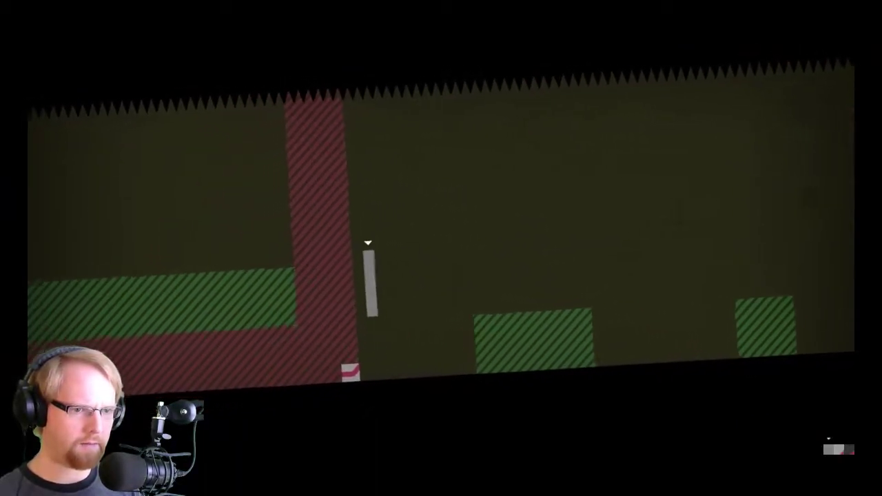
{"action": "key", "text": "Left"}
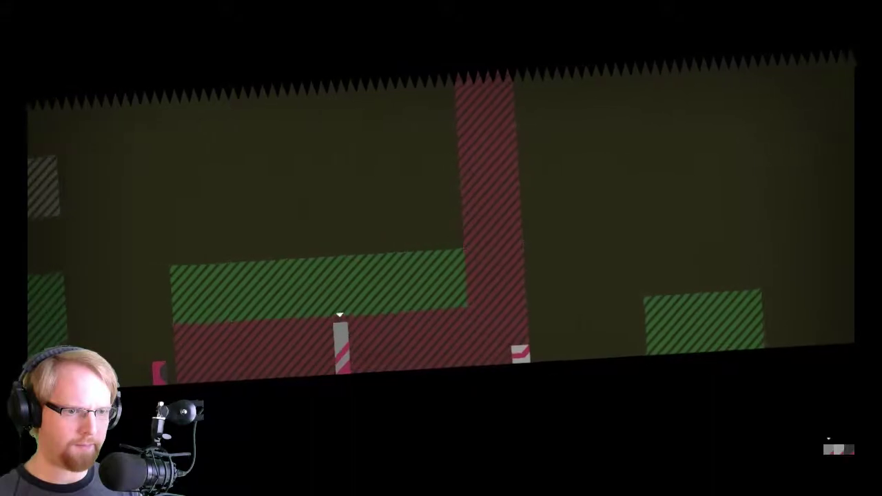
Move the small pink-and-white character past the pillar, then the grey character further left.
{"action": "key", "text": "Tab"}
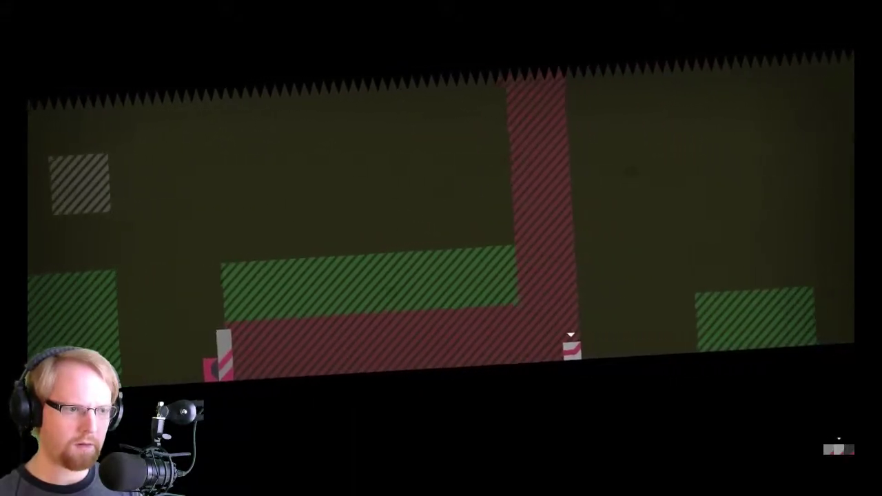
{"action": "key", "text": "Left"}
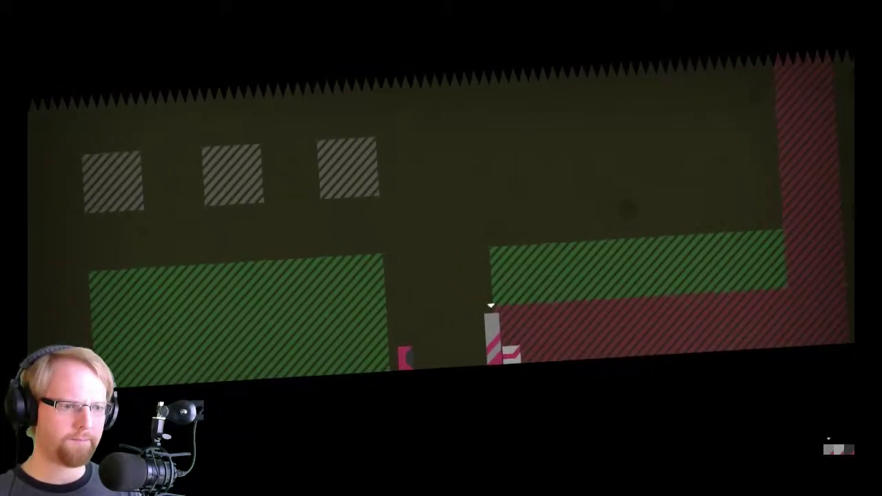
{"action": "key", "text": "Left"}
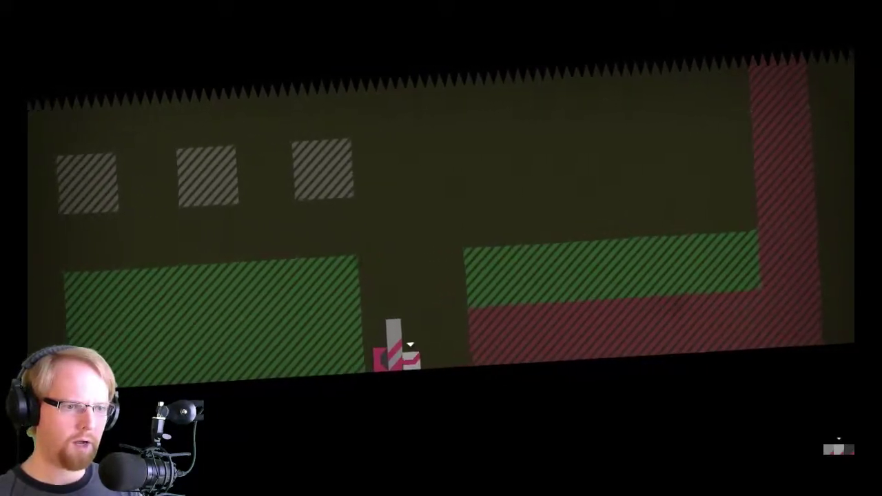
{"action": "key", "text": "Up"}
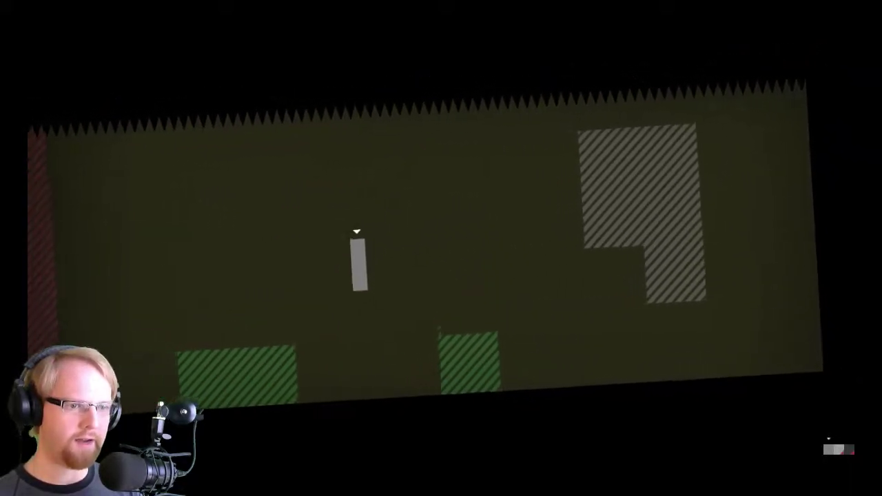
{"action": "key", "text": "Up"}
{"action": "key", "text": "Left"}
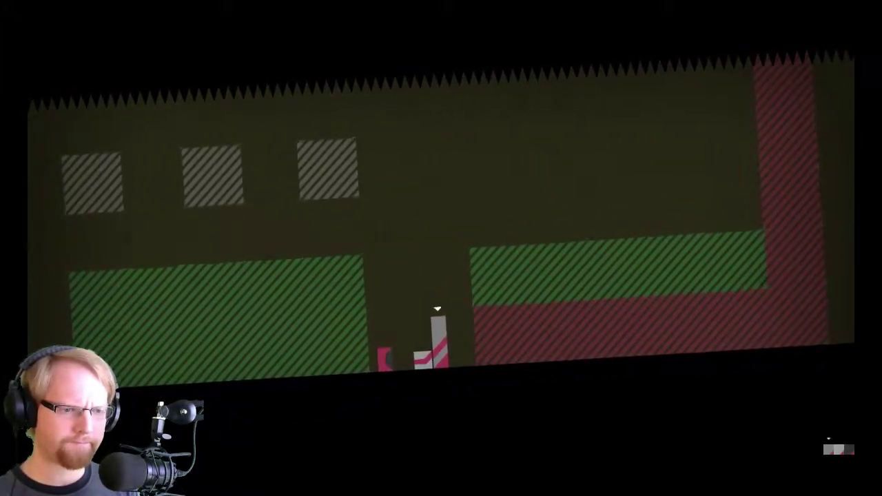
Get the grey character onto the left green platform and walk it across.
{"action": "key", "text": "Up"}
{"action": "key", "text": "Left"}
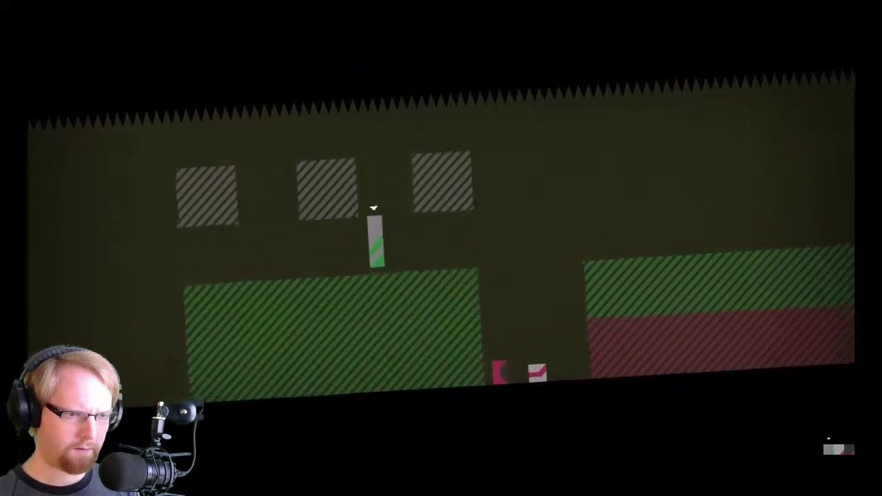
{"action": "key", "text": "Left"}
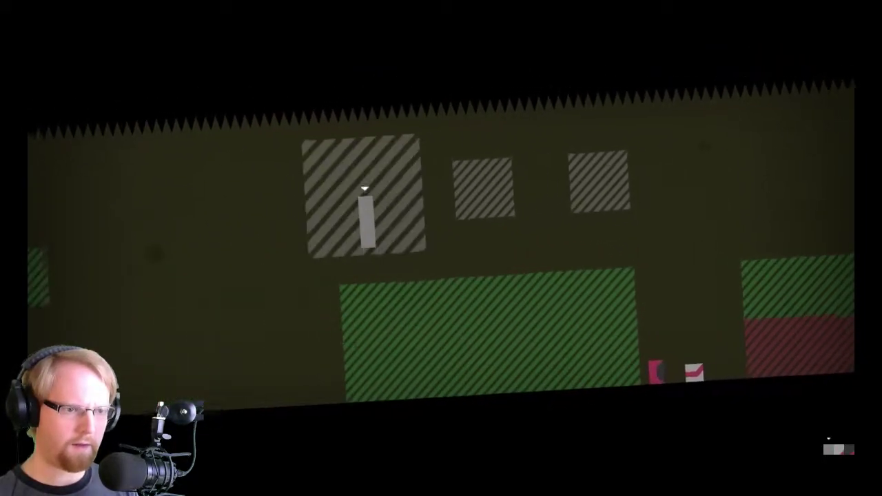
{"action": "key", "text": "Left"}
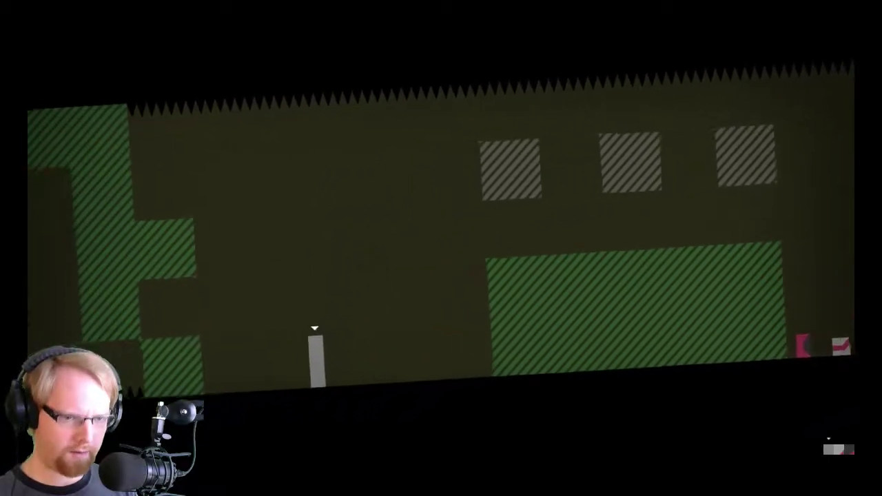
Jump the white character up toward the grey blocks and back down to the floor.
{"action": "key", "text": "e"}
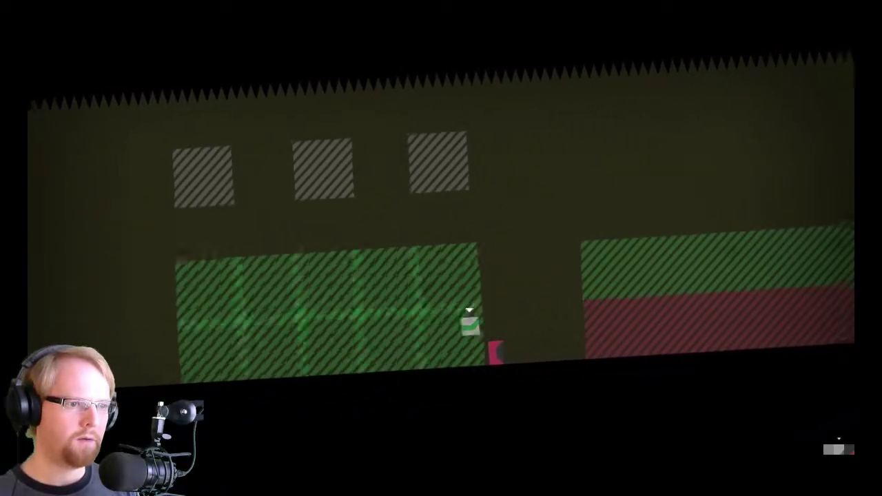
{"action": "key", "text": "Up"}
{"action": "key", "text": "Left"}
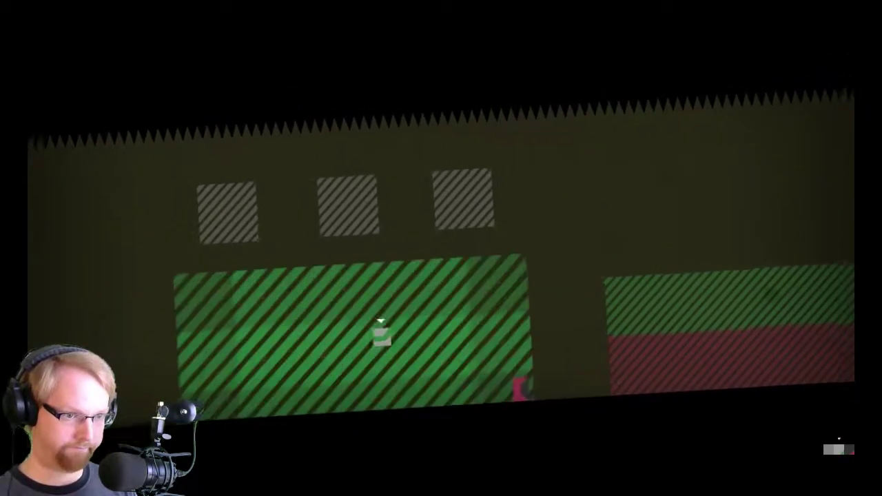
{"action": "key", "text": "Up"}
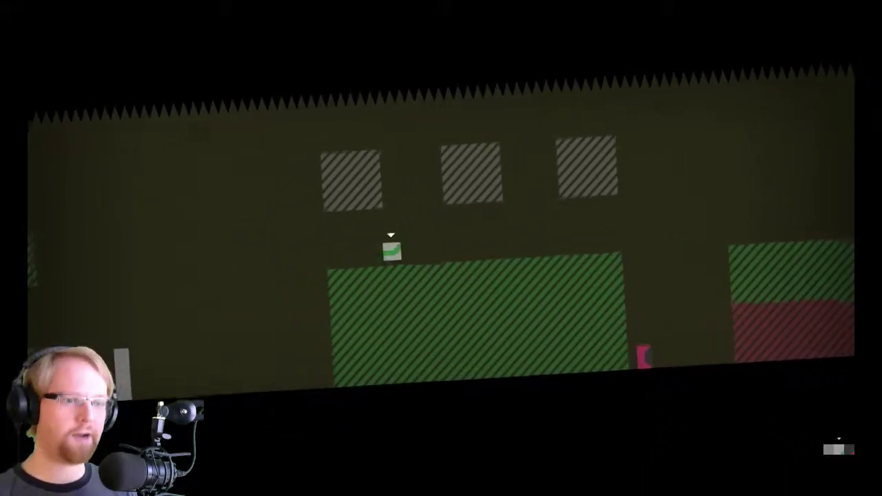
{"action": "key", "text": "Up"}
{"action": "key", "text": "Left"}
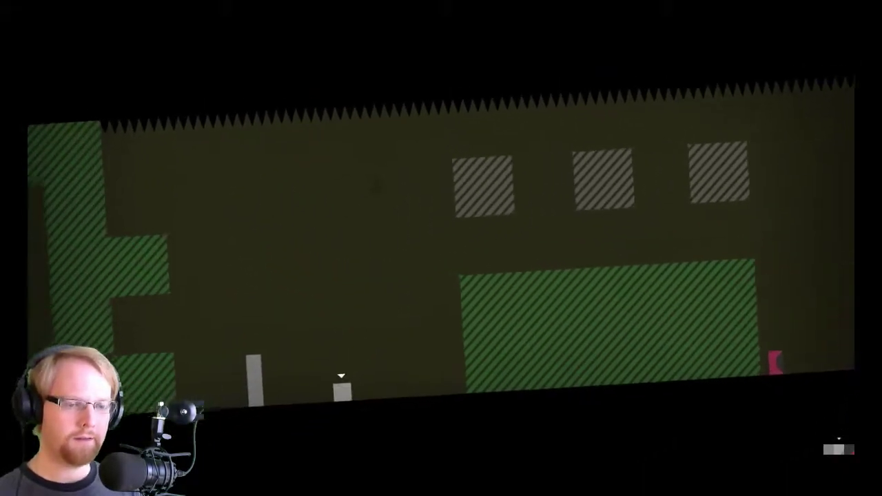
Hop the small character up and left onto the green platform.
{"action": "key", "text": "e"}
{"action": "key", "text": "e"}
{"action": "key", "text": "Up"}
{"action": "key", "text": "Left"}
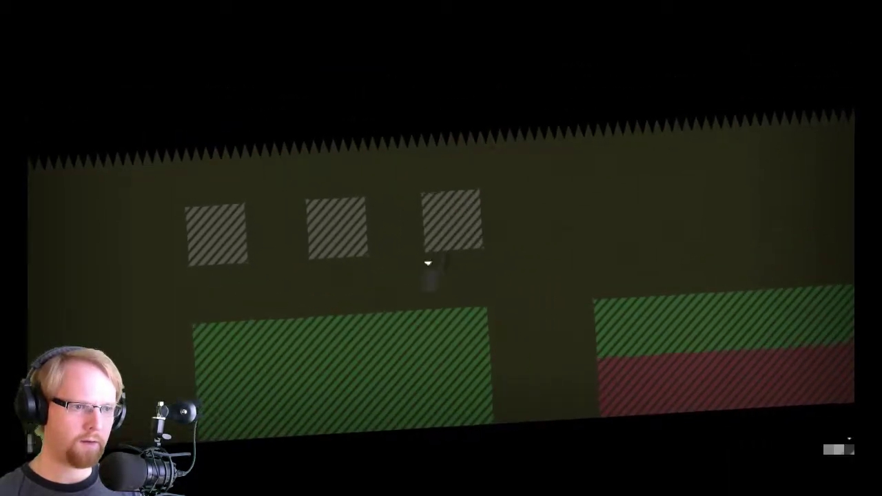
{"action": "key", "text": "Left"}
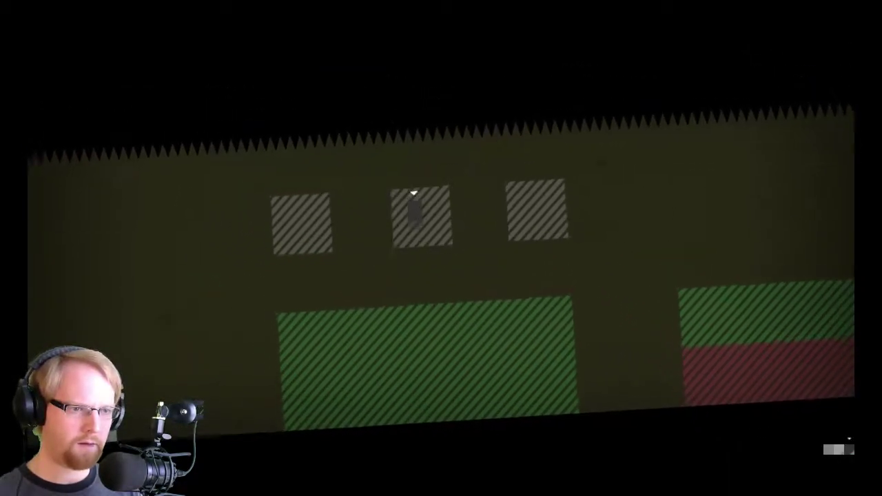
{"action": "key", "text": "e"}
{"action": "key", "text": "Up"}
{"action": "key", "text": "e"}
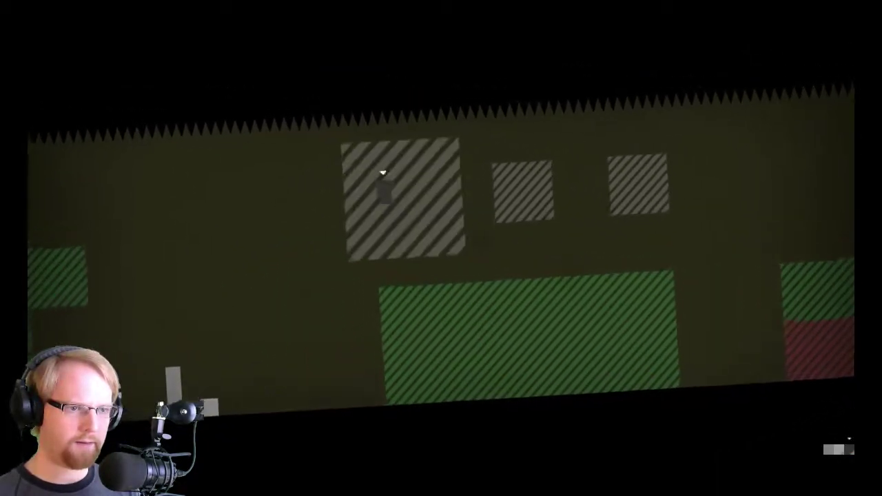
Walk the grey character into the wall gap and drop the green character into the hatched block.
{"action": "key", "text": "Left"}
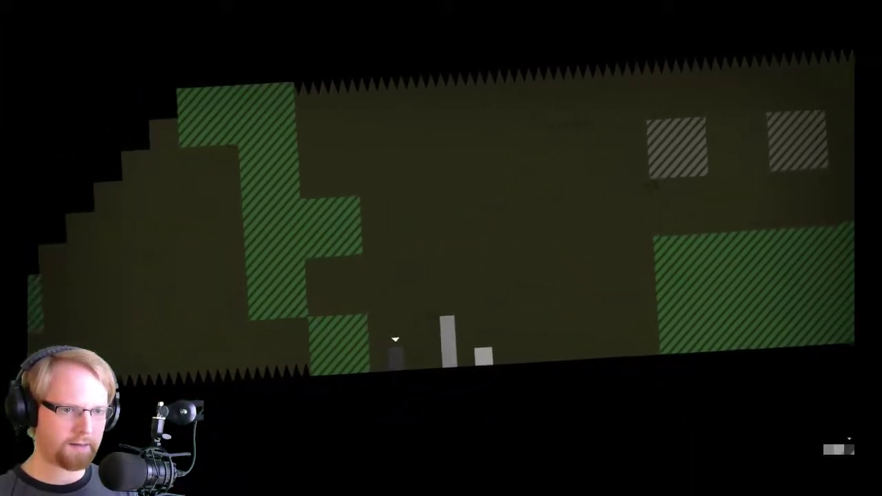
{"action": "key", "text": "Left"}
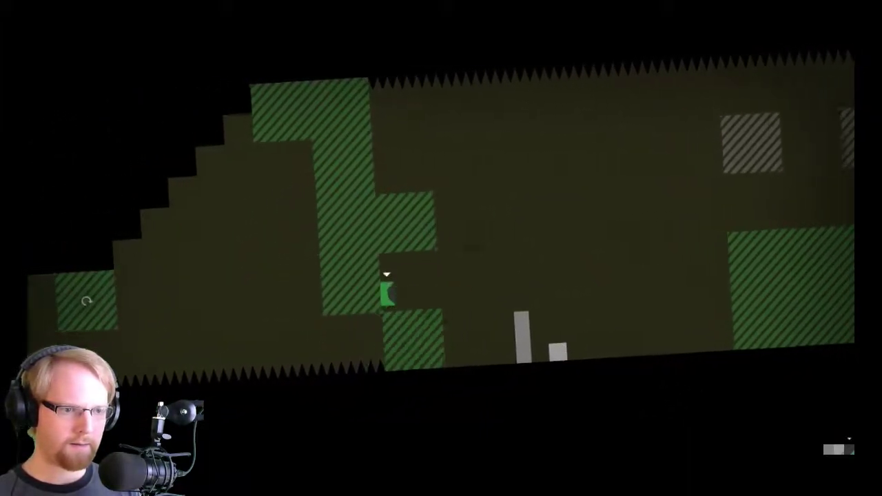
{"action": "key", "text": "Up"}
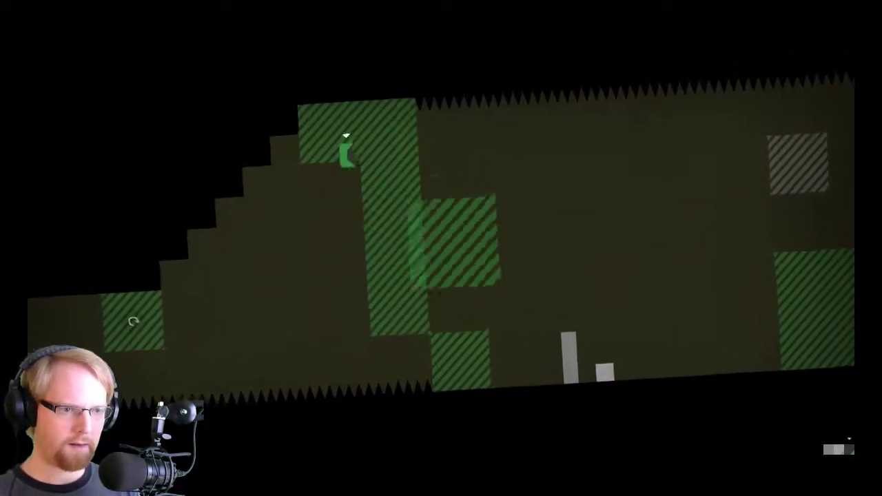
{"action": "key", "text": "Left"}
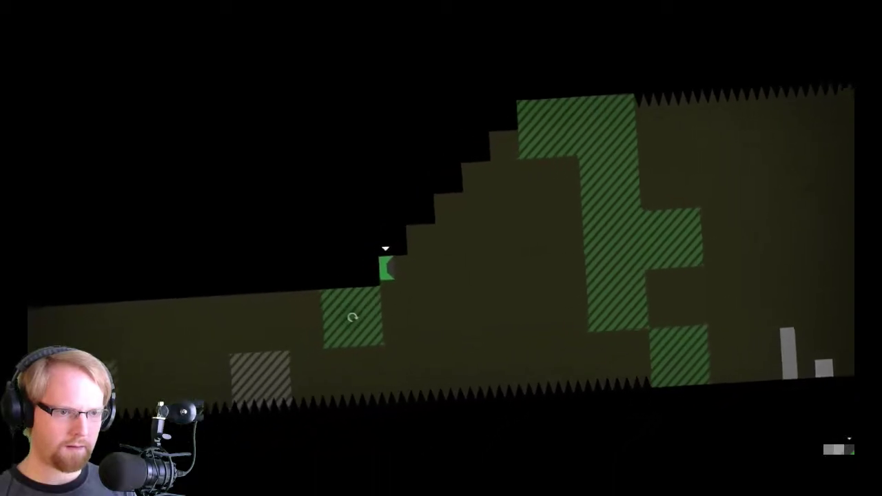
{"action": "key", "text": "Left"}
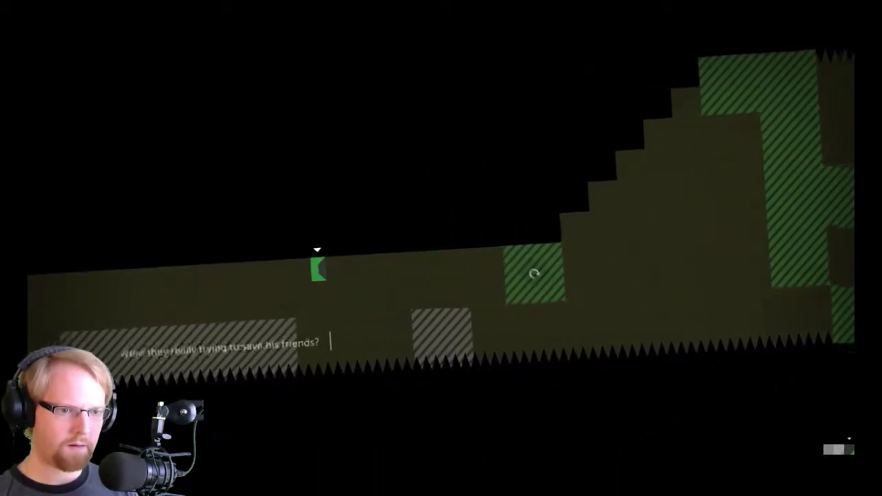
Carry the tall grey character left into the green wall and down.
{"action": "key", "text": "e"}
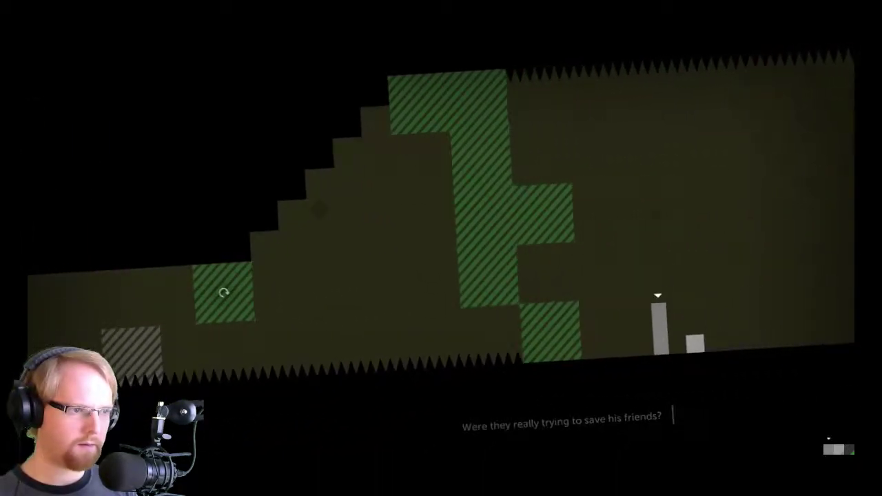
{"action": "key", "text": "Up"}
{"action": "key", "text": "Left"}
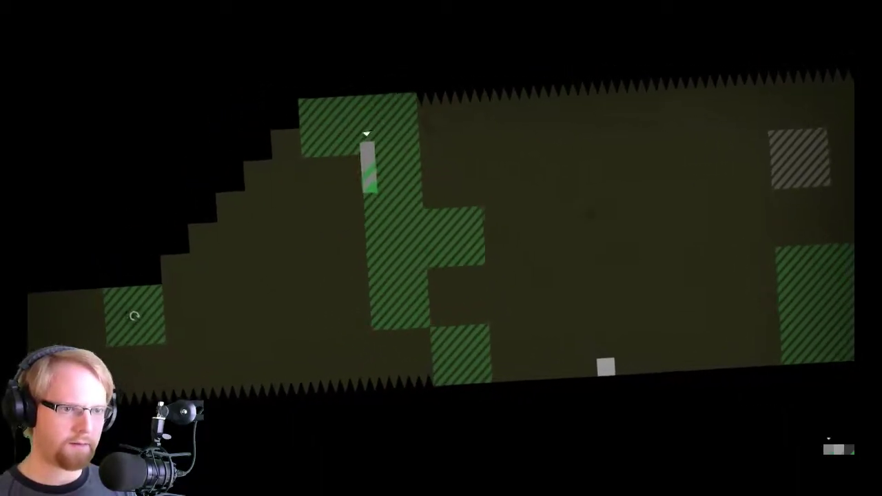
{"action": "key", "text": "Left"}
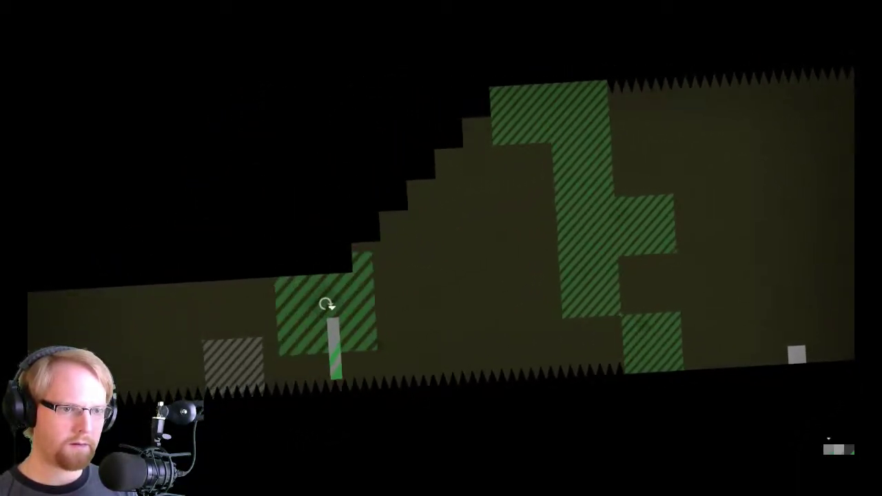
{"action": "key", "text": "Left"}
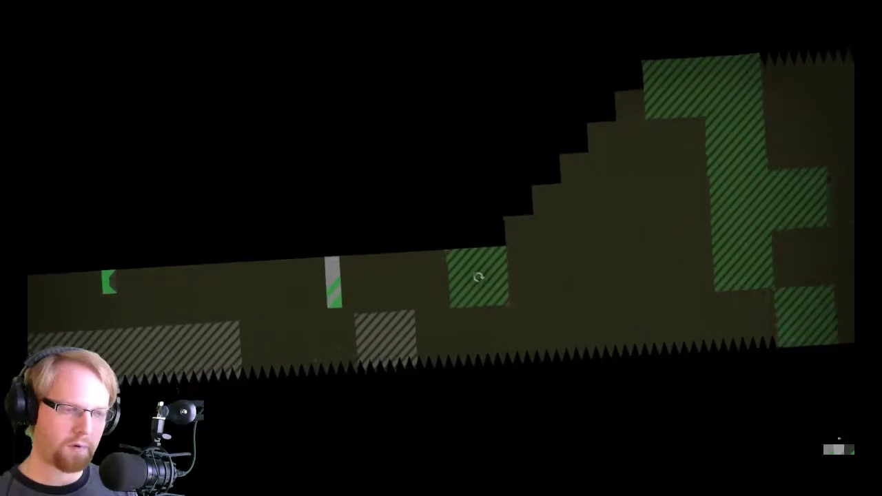
Take the small grey square down the green staircase onto the tall grey block.
{"action": "key", "text": "e"}
{"action": "key", "text": "Left"}
{"action": "key", "text": "Up"}
{"action": "key", "text": "Left"}
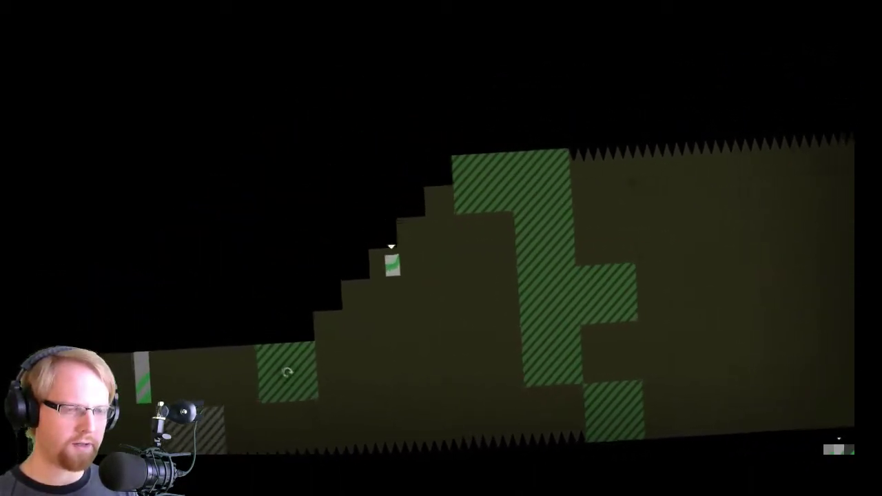
{"action": "key", "text": "Left"}
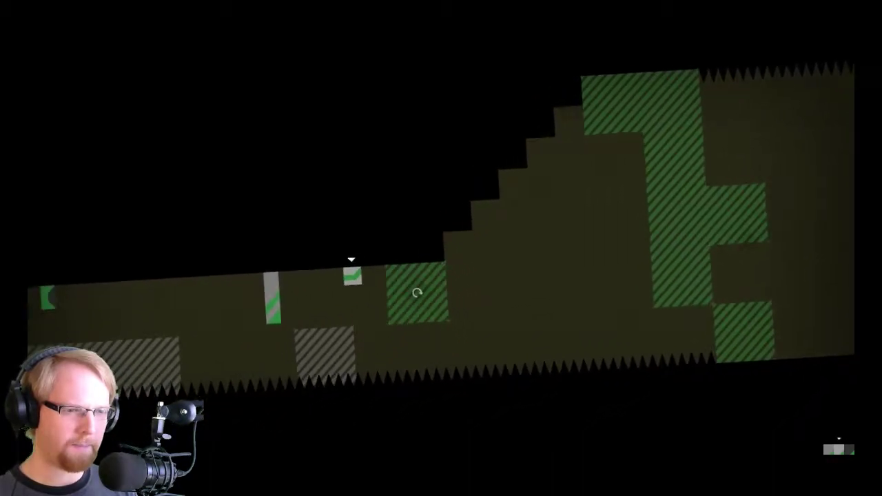
{"action": "key", "text": "Left"}
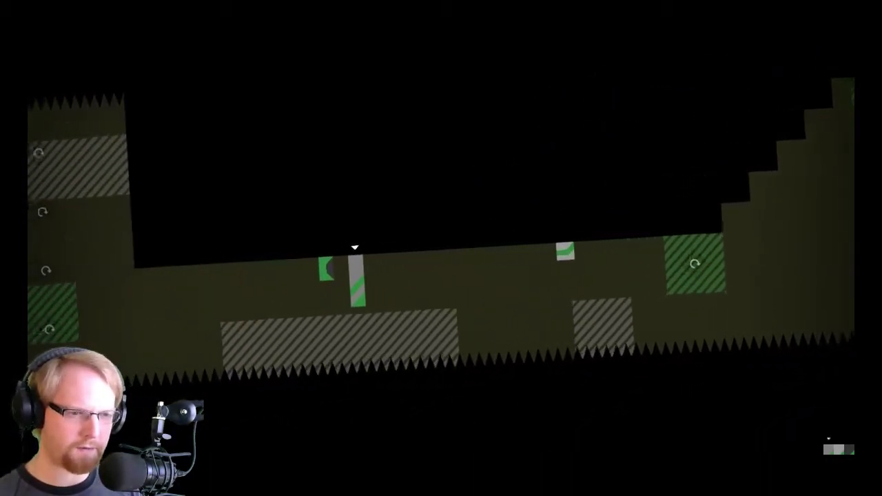
Slide the tall grey block and the small block left so they join.
{"action": "key", "text": "Tab"}
{"action": "key", "text": "Tab"}
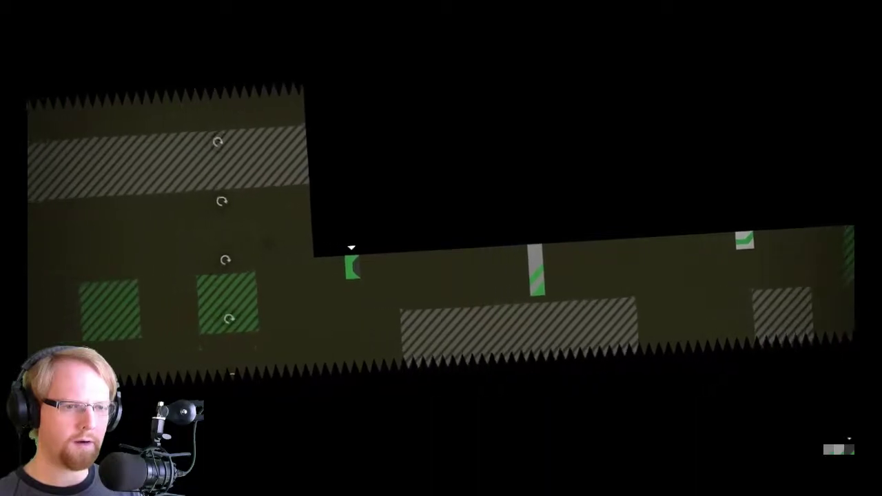
{"action": "key", "text": "Tab"}
{"action": "key", "text": "Tab"}
{"action": "key", "text": "Left"}
{"action": "key", "text": "Tab"}
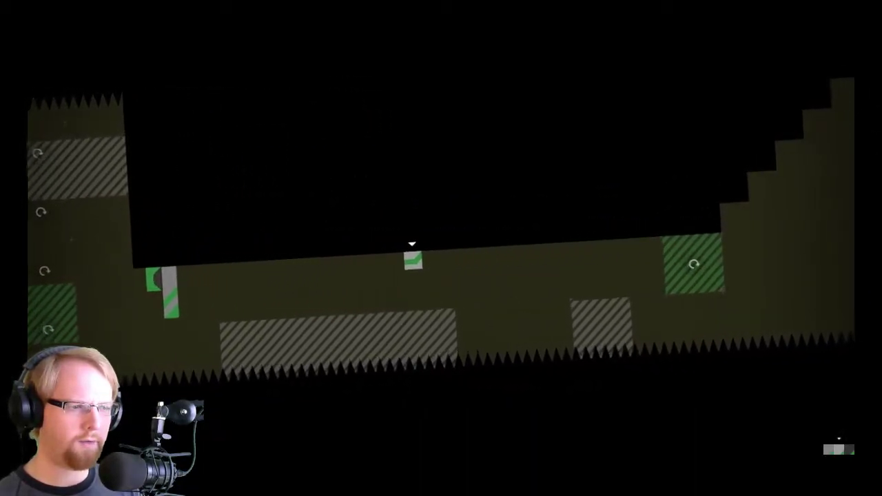
{"action": "key", "text": "Left"}
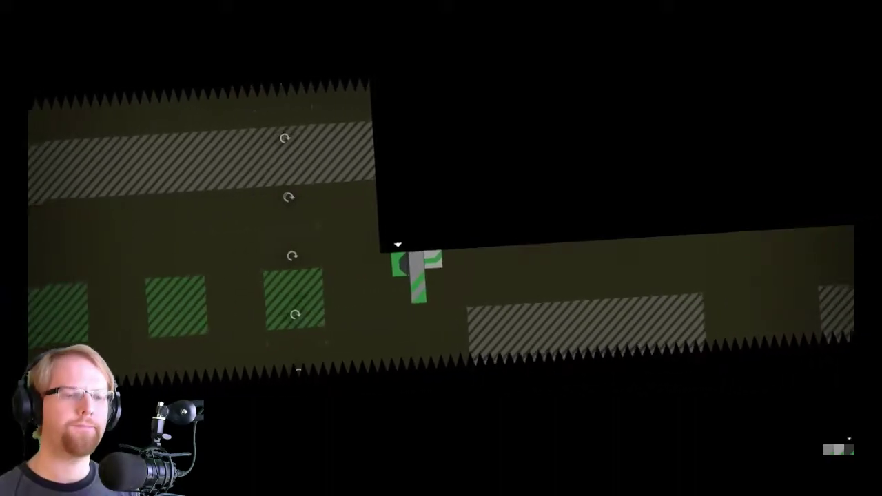
Jump the green character leftward through the hatched blocks down to the goal outlines.
{"action": "key", "text": "Up"}
{"action": "key", "text": "Left"}
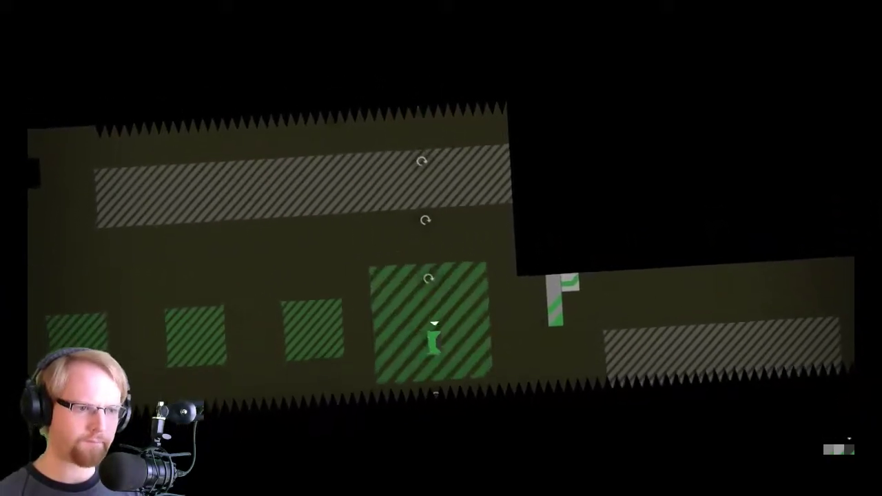
{"action": "key", "text": "Up"}
{"action": "key", "text": "Left"}
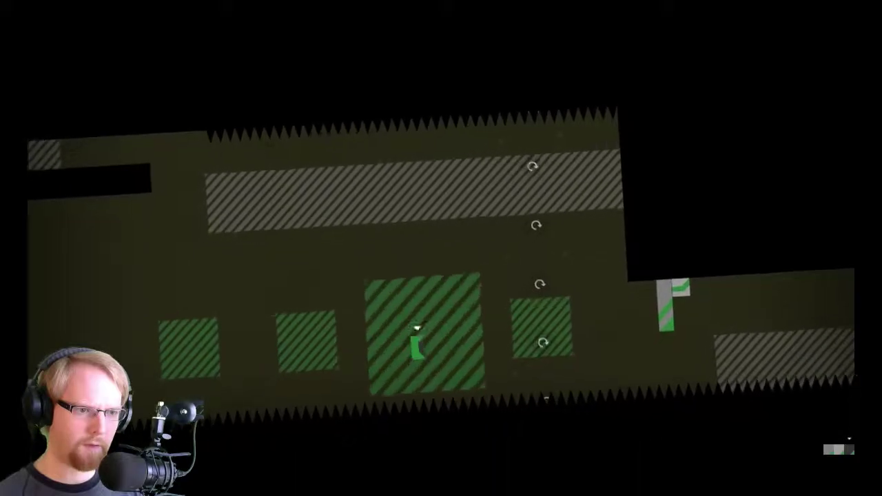
{"action": "key", "text": "Up"}
{"action": "key", "text": "Left"}
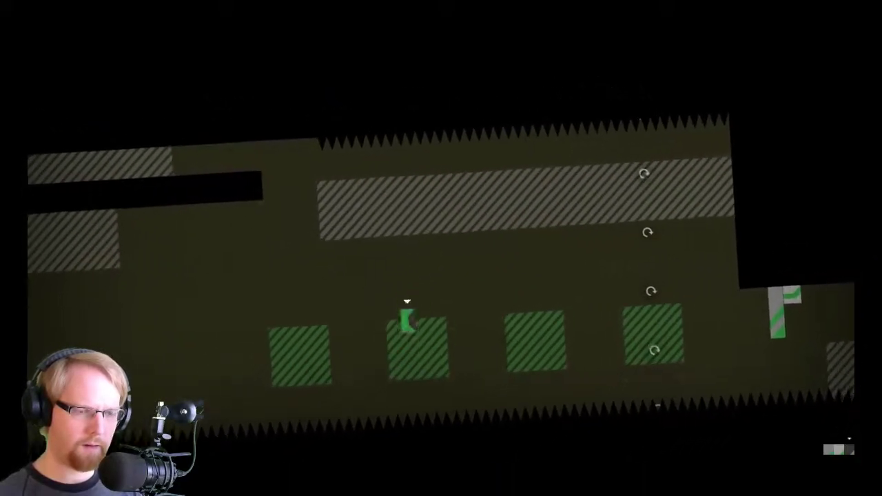
{"action": "key", "text": "Up"}
{"action": "key", "text": "Left"}
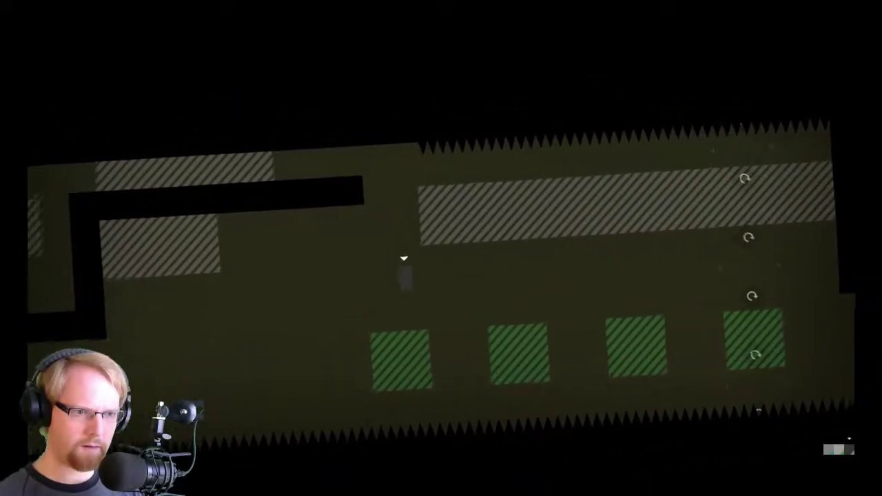
{"action": "key", "text": "Up"}
{"action": "key", "text": "Left"}
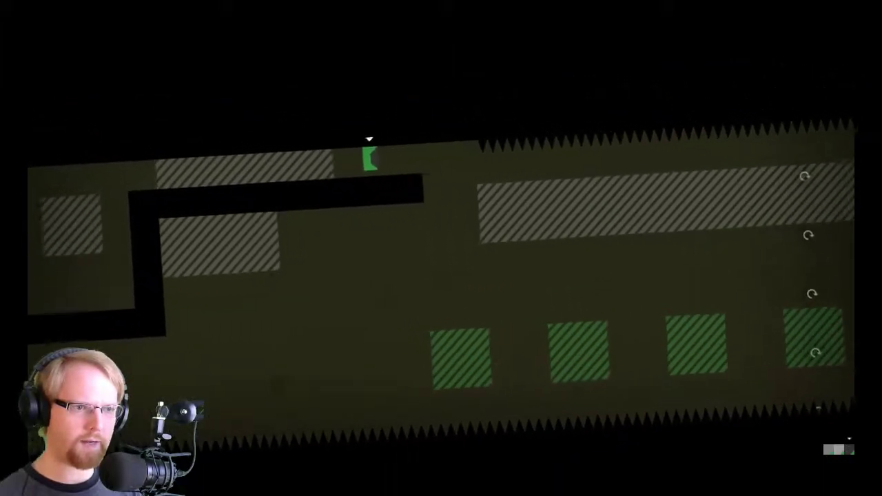
{"action": "key", "text": "Left"}
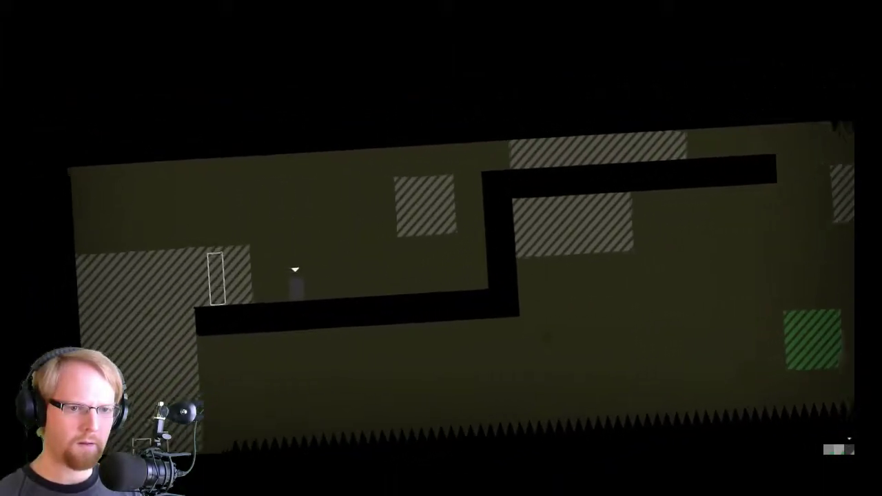
{"action": "key", "text": "Left"}
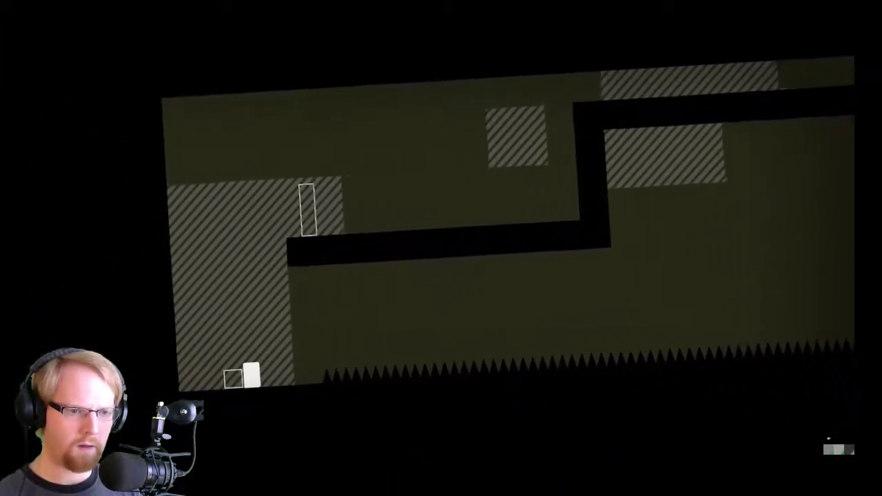
Move the grey block left across the green pads, flipping between ceiling and floor.
{"action": "key", "text": "Right"}
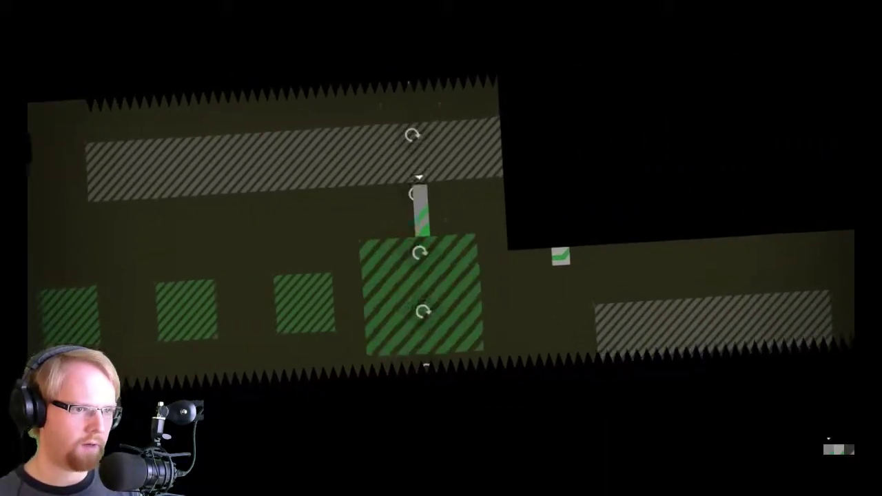
{"action": "key", "text": "Left"}
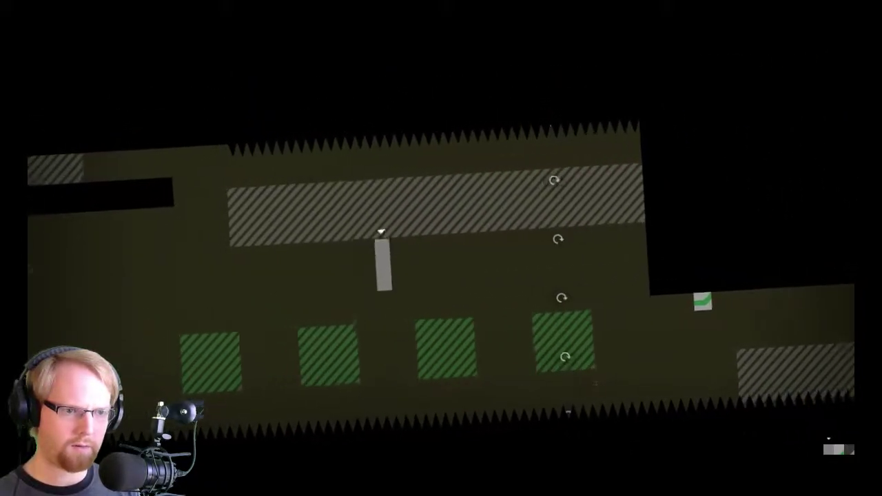
{"action": "key", "text": "Left"}
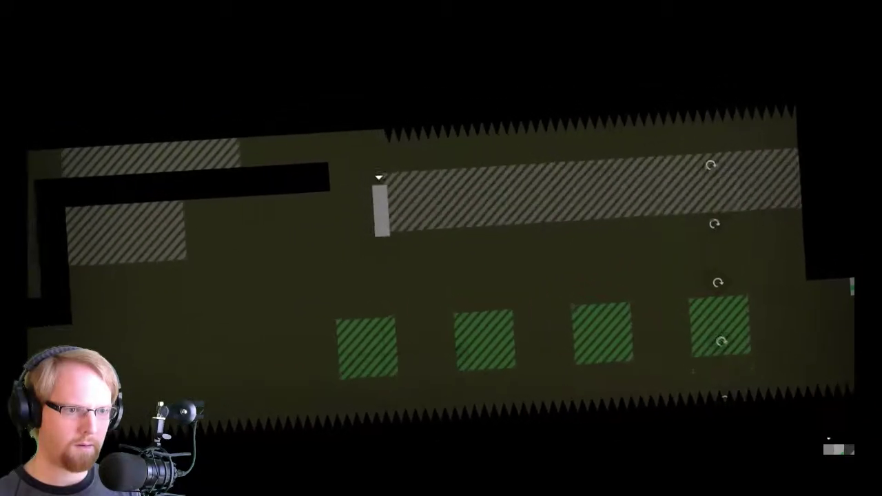
{"action": "key", "text": "Left"}
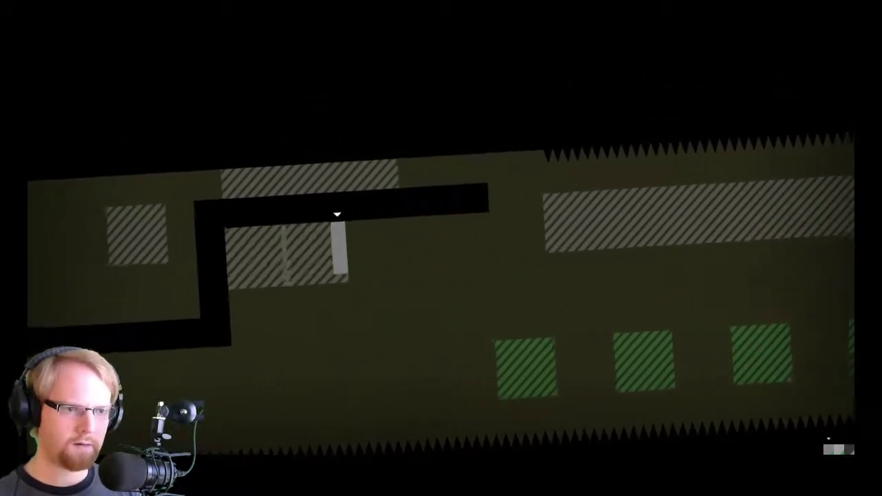
{"action": "key", "text": "space"}
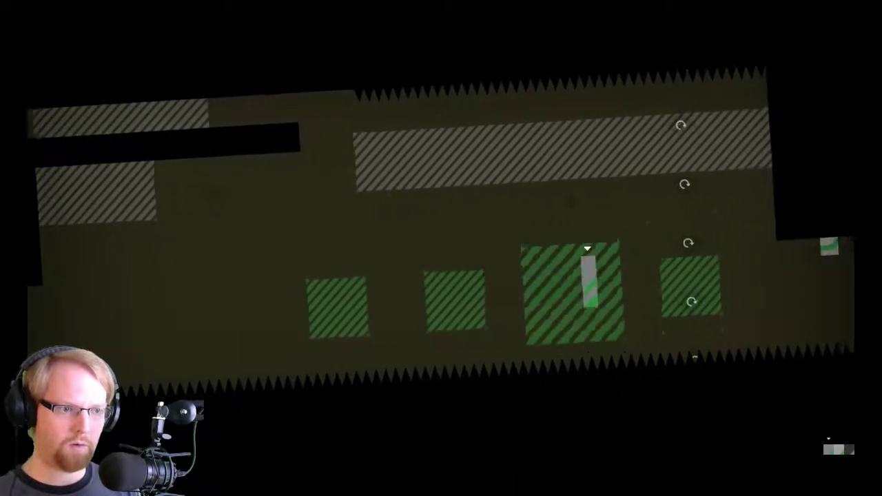
{"action": "key", "text": "space"}
{"action": "key", "text": "space"}
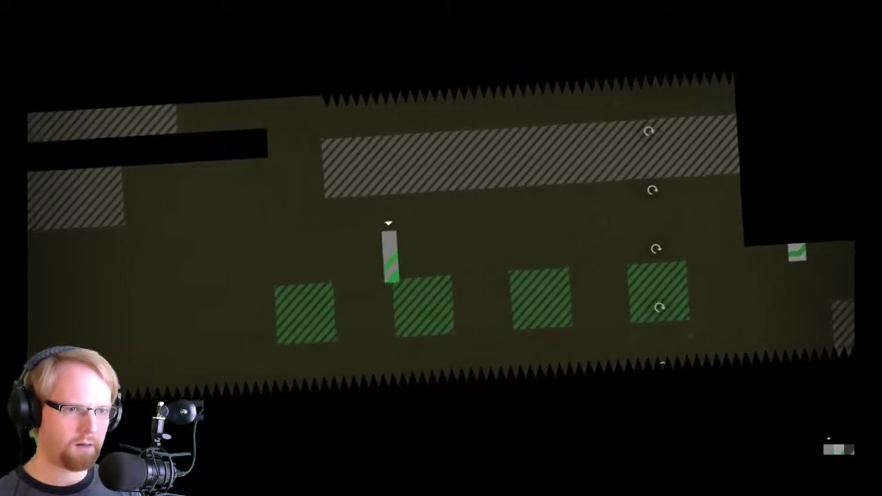
{"action": "key", "text": "space"}
{"action": "key", "text": "space"}
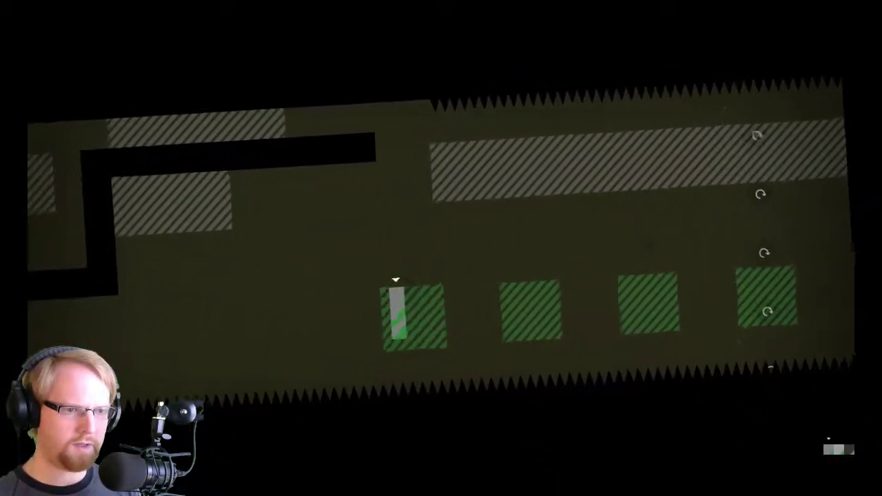
{"action": "key", "text": "space"}
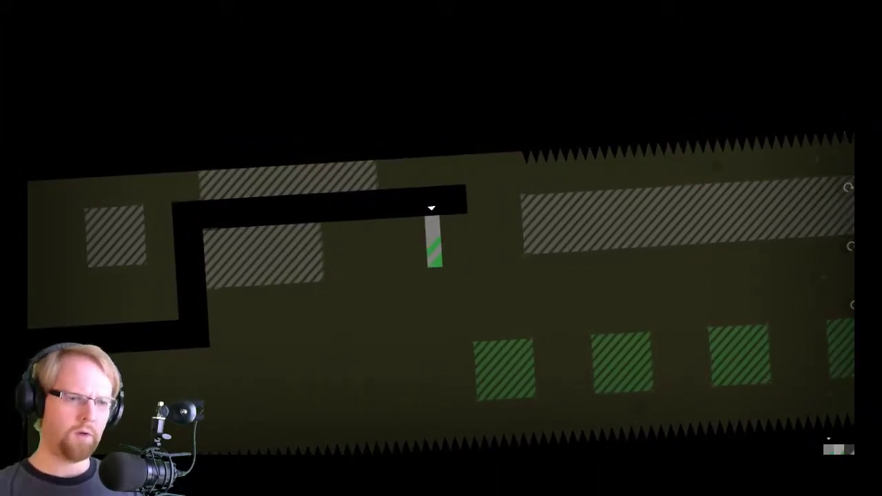
Flip the player under the vertical wall into the hatched zone and fit the grey bar into its goal.
{"action": "key", "text": "space"}
{"action": "key", "text": "Left"}
{"action": "key", "text": "space"}
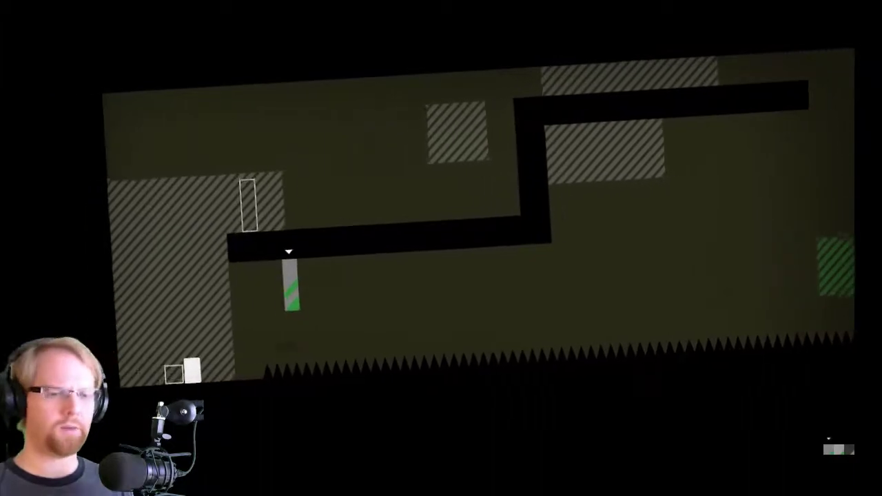
{"action": "key", "text": "Left"}
{"action": "key", "text": "space"}
{"action": "key", "text": "Right"}
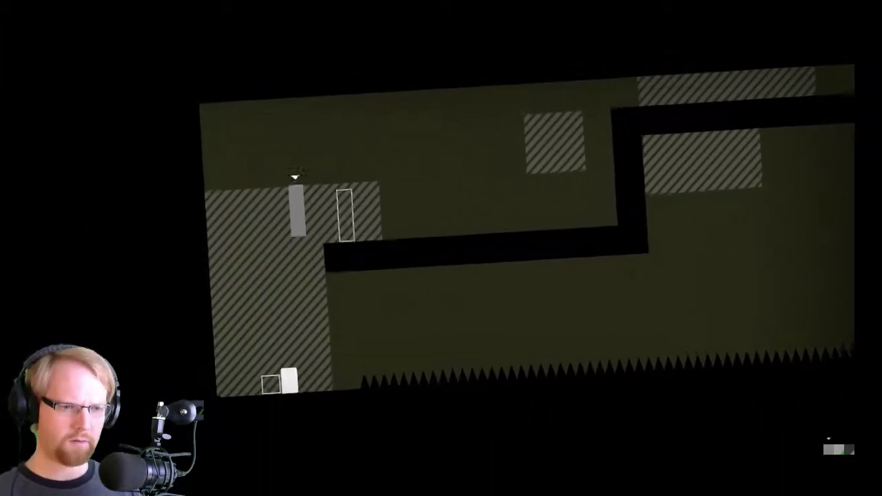
Move the block left along the ceiling onto the platform beside the white pillar.
{"action": "key", "text": "Left"}
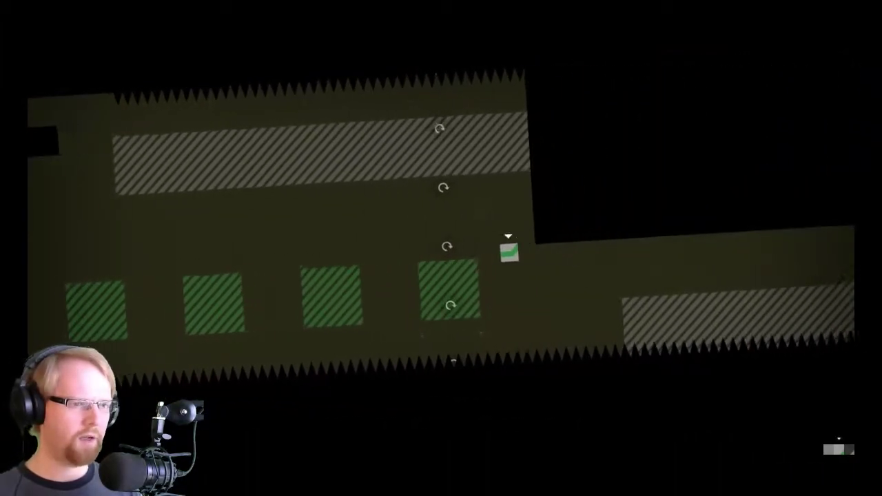
{"action": "key", "text": "space"}
{"action": "key", "text": "space"}
{"action": "key", "text": "Left"}
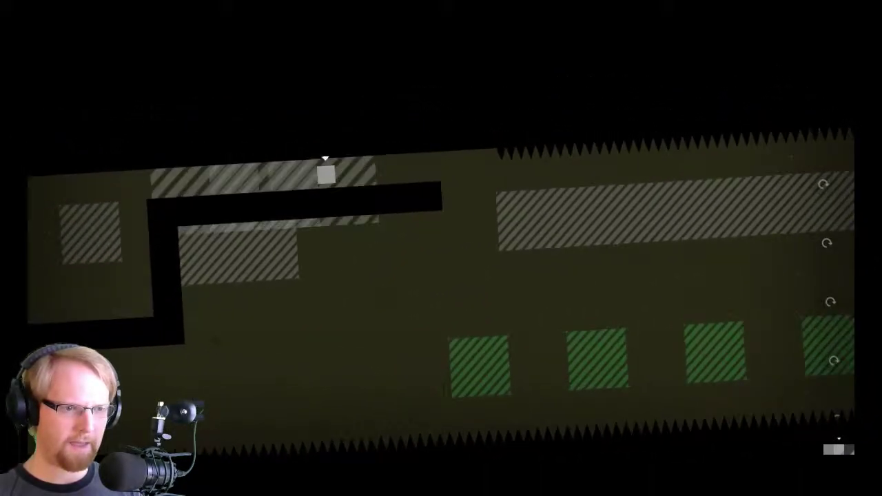
{"action": "key", "text": "Left"}
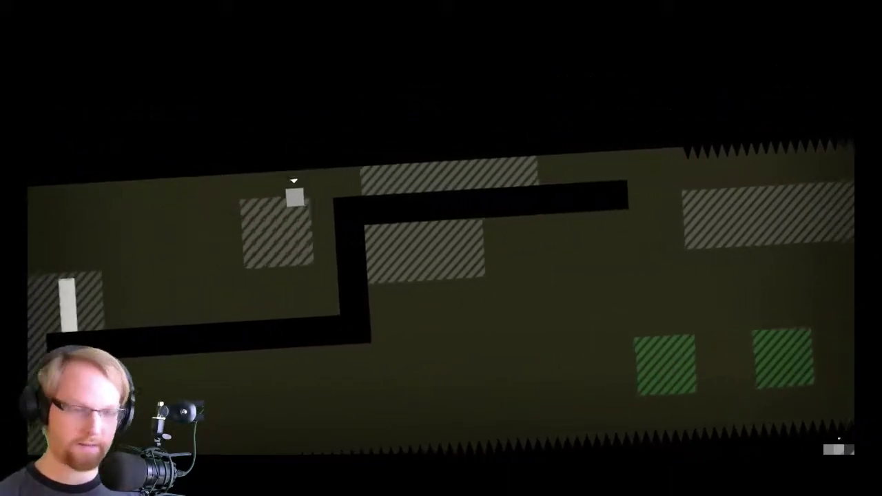
{"action": "key", "text": "space"}
{"action": "key", "text": "Left"}
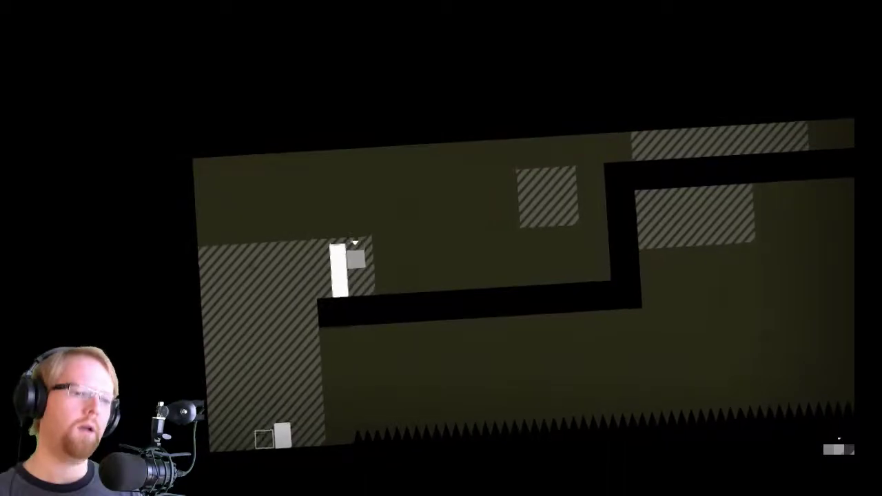
Jump the tall block up and right, then drop the character to the floor and edge left.
{"action": "key", "text": "e"}
{"action": "key", "text": "space"}
{"action": "key", "text": "Right"}
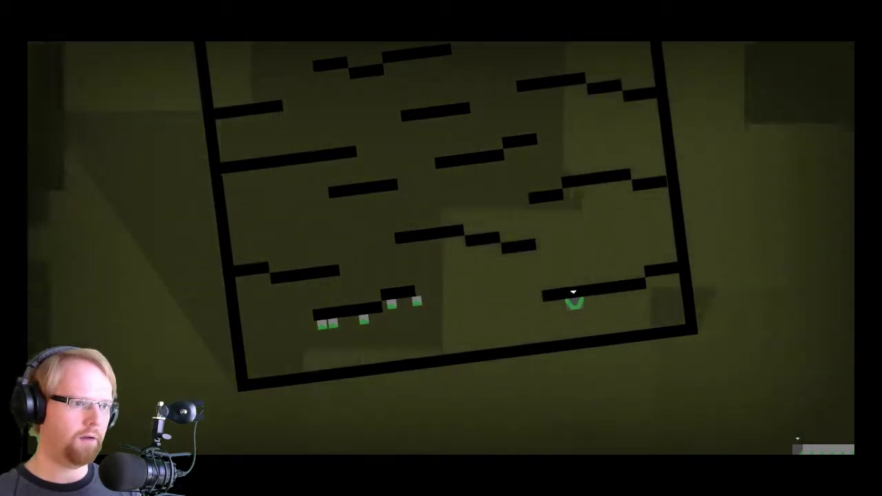
{"action": "key", "text": "space"}
{"action": "key", "text": "Left"}
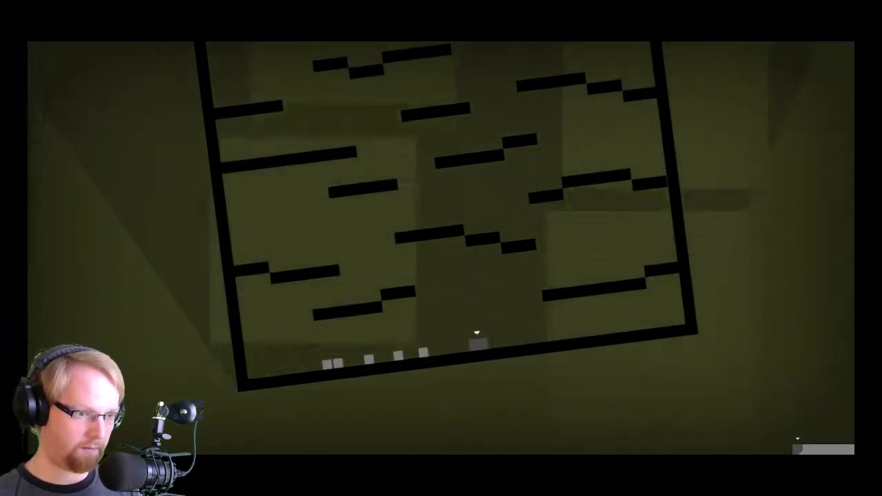
Climb the platforms to the upper left and land on the goal-square platform.
{"action": "key", "text": "space"}
{"action": "key", "text": "Left"}
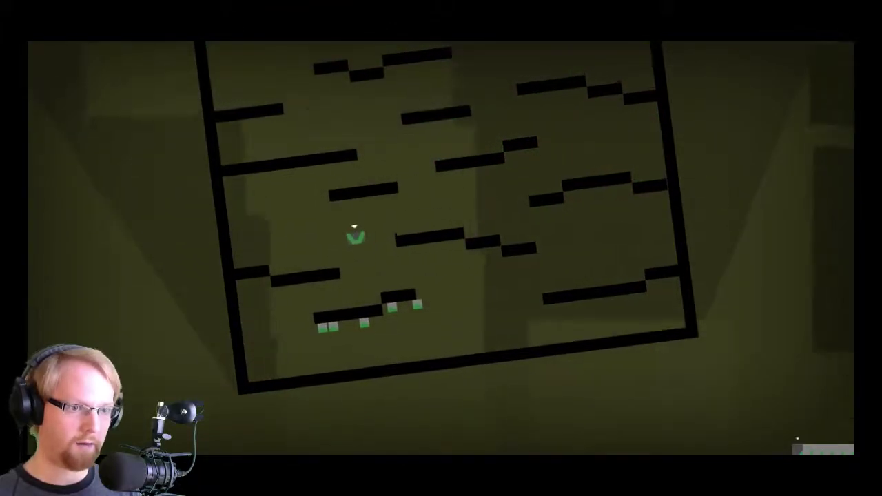
{"action": "key", "text": "space"}
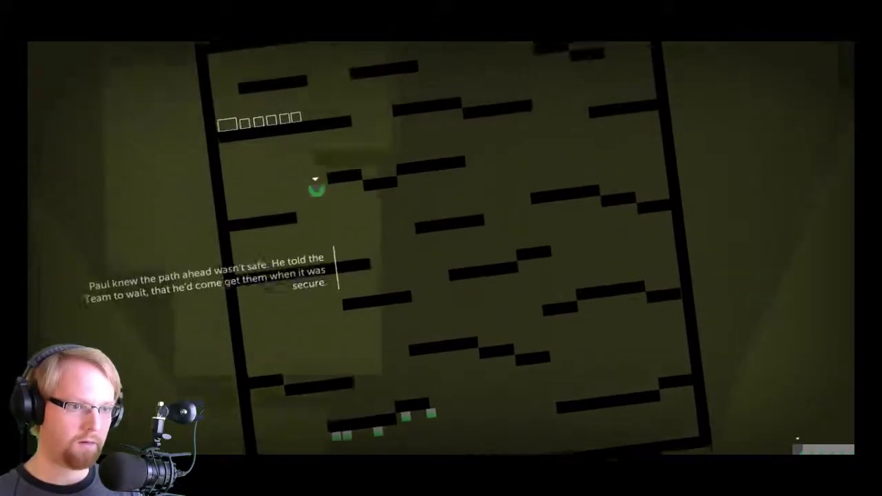
{"action": "key", "text": "space"}
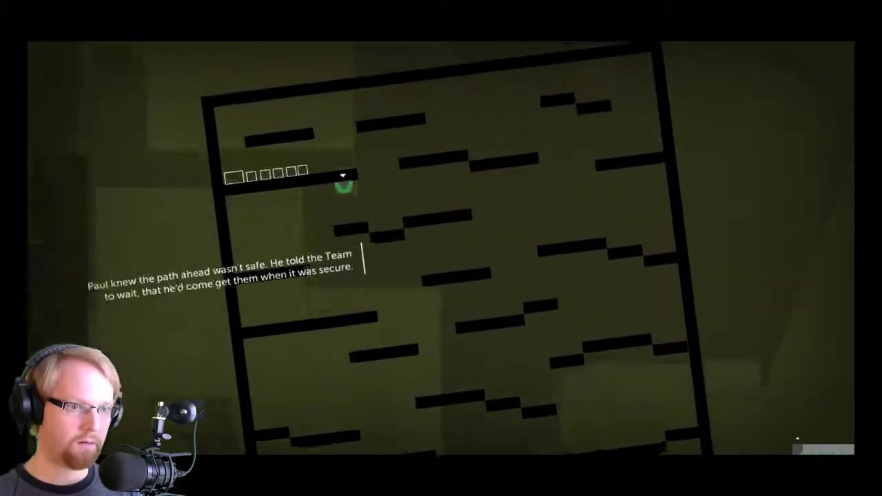
{"action": "key", "text": "Left"}
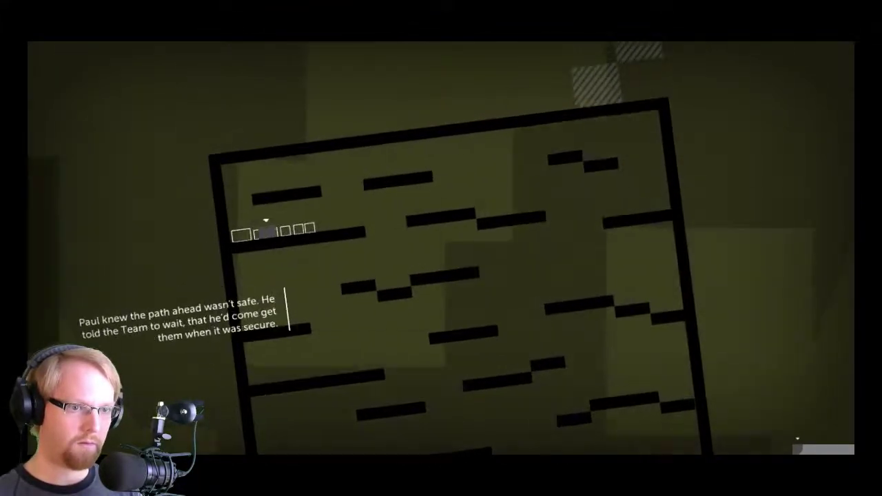
Climb a lower grey character up the platforms to the room's top edge.
{"action": "key", "text": "e"}
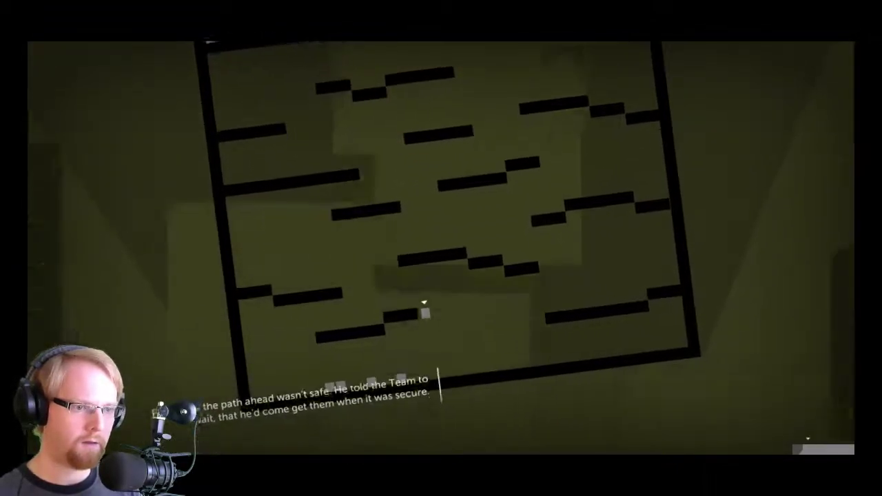
{"action": "key", "text": "Left"}
{"action": "key", "text": "space"}
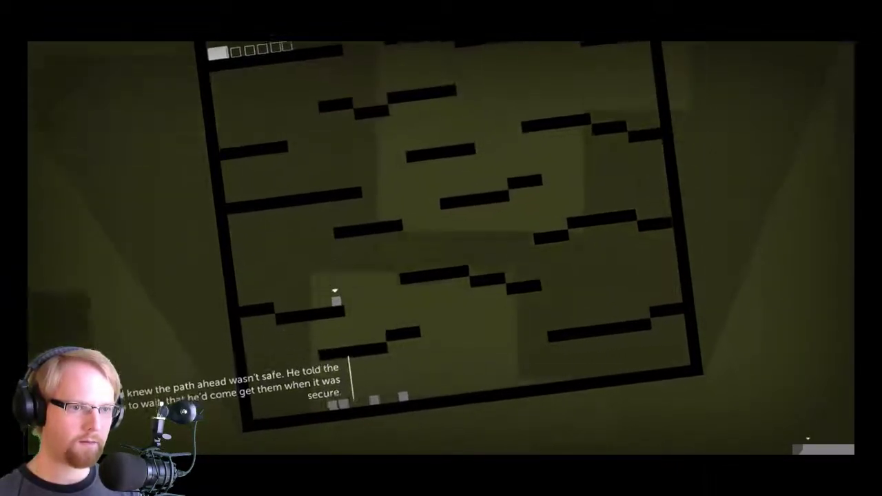
{"action": "key", "text": "Right"}
{"action": "key", "text": "space"}
{"action": "key", "text": "Left"}
{"action": "key", "text": "space"}
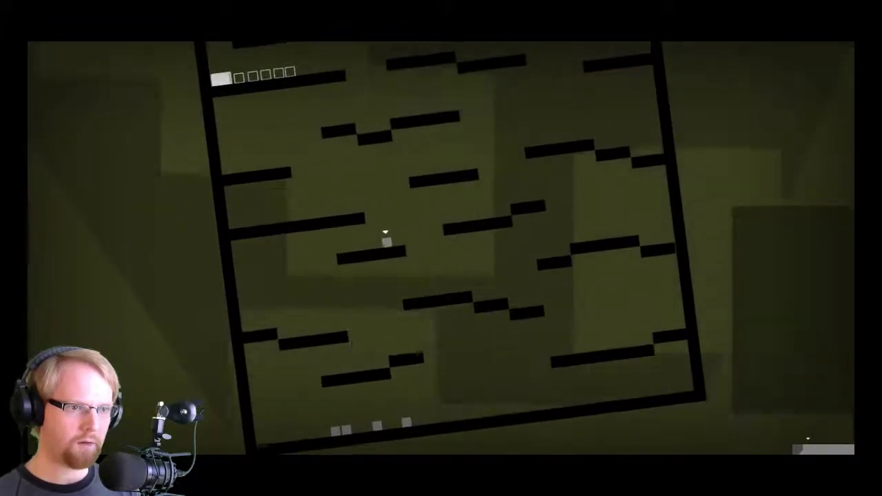
{"action": "key", "text": "Right"}
{"action": "key", "text": "space"}
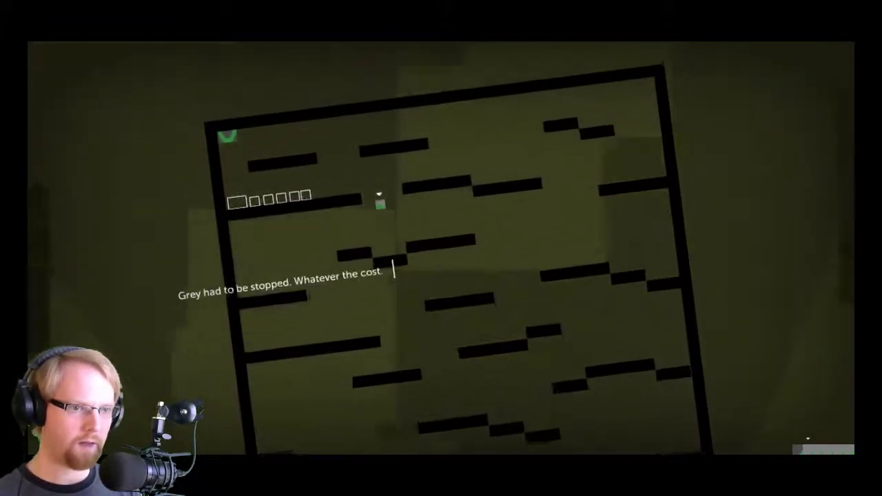
{"action": "key", "text": "Left"}
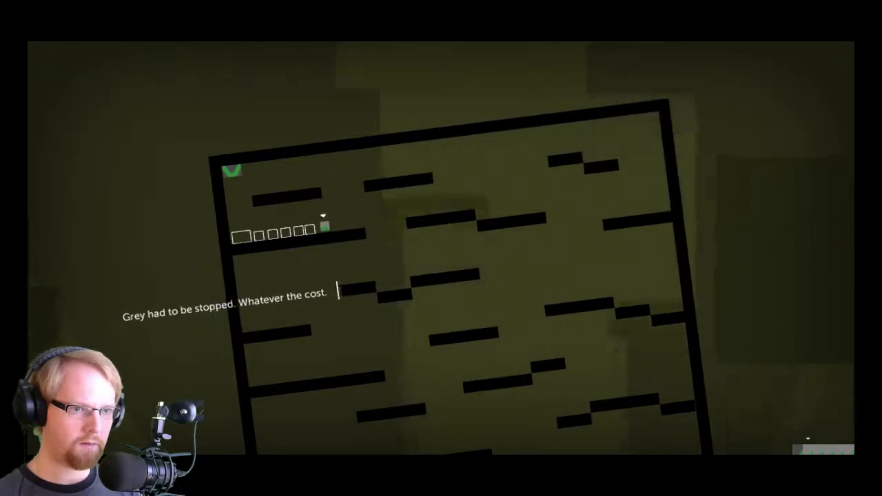
Climb another lower character up through the platforms past the goal-square row.
{"action": "key", "text": "e"}
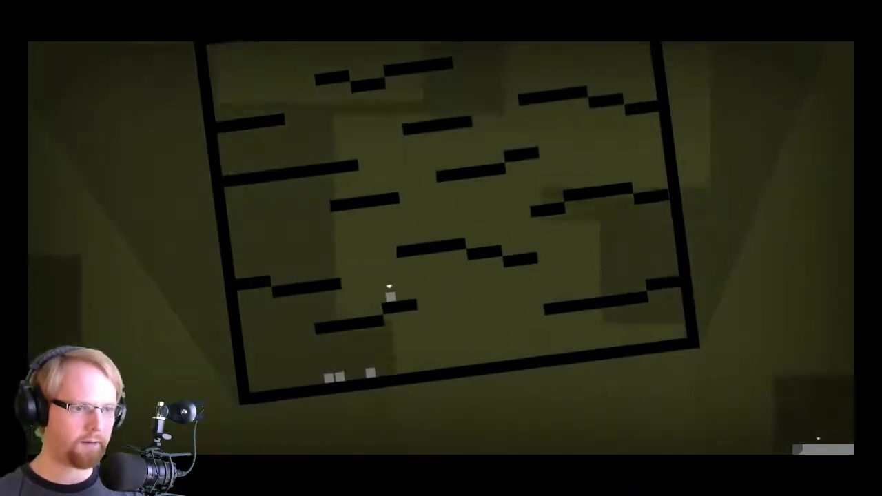
{"action": "key", "text": "space"}
{"action": "key", "text": "Right"}
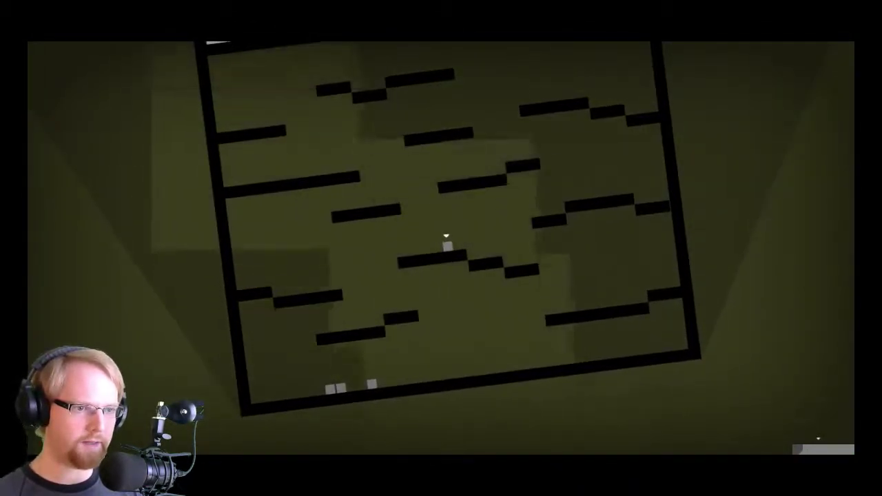
{"action": "key", "text": "space"}
{"action": "key", "text": "Left"}
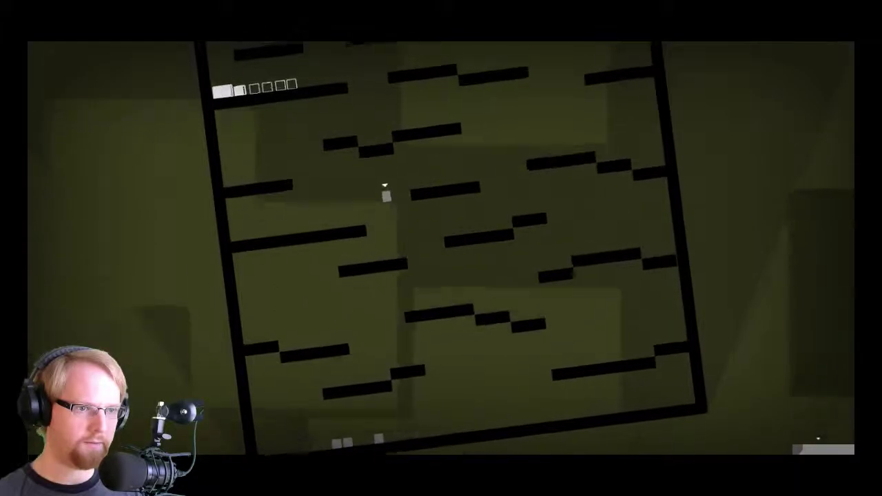
{"action": "key", "text": "Right"}
{"action": "key", "text": "space"}
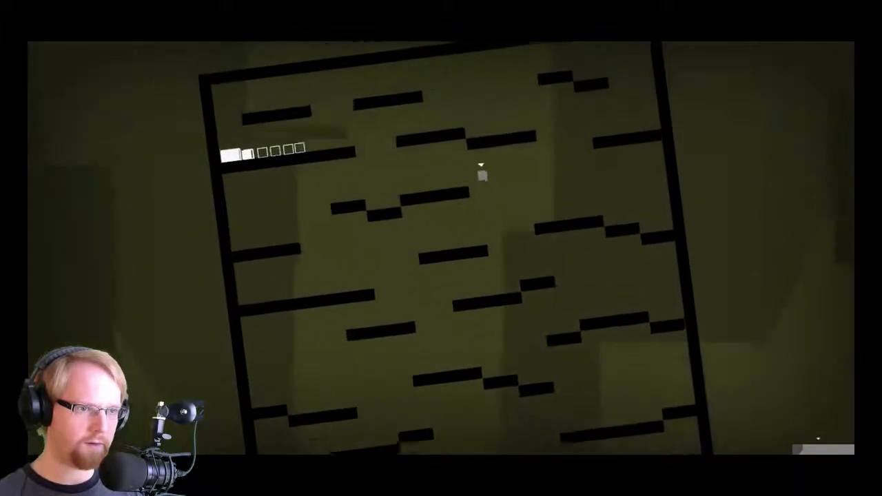
{"action": "key", "text": "Left"}
{"action": "key", "text": "space"}
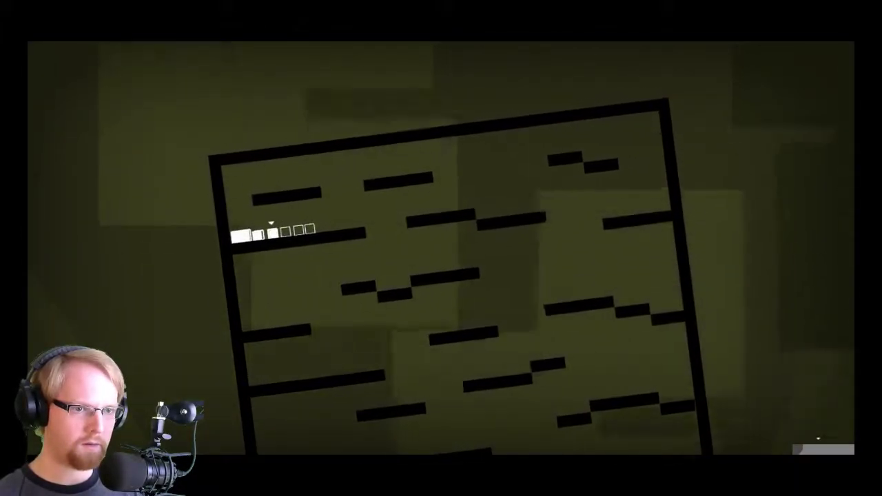
Take a green character to the upper-left platforms, filling goal squares, then back to the floor.
{"action": "key", "text": "e"}
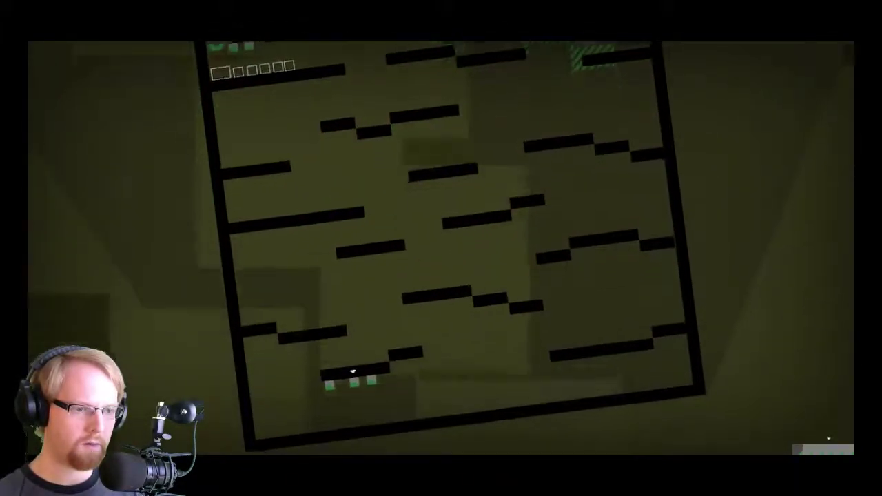
{"action": "key", "text": "Right"}
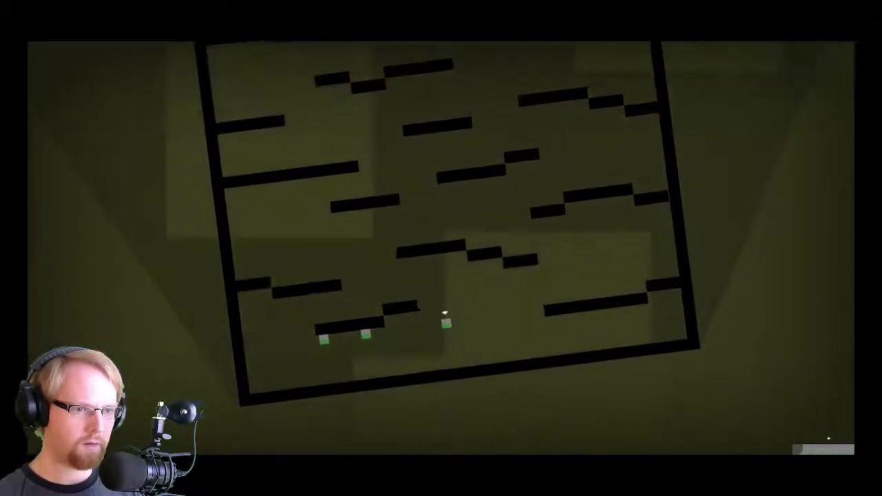
{"action": "key", "text": "space"}
{"action": "key", "text": "Left"}
{"action": "key", "text": "space"}
{"action": "key", "text": "Left"}
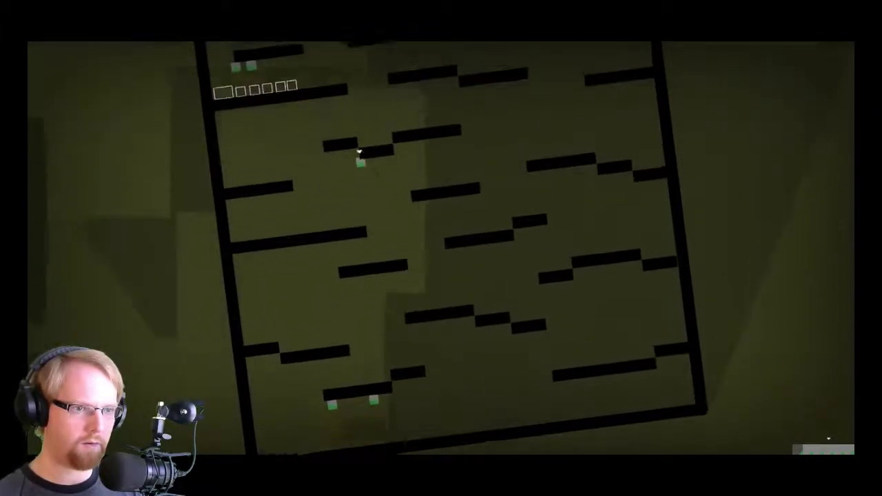
{"action": "key", "text": "Right"}
{"action": "key", "text": "space"}
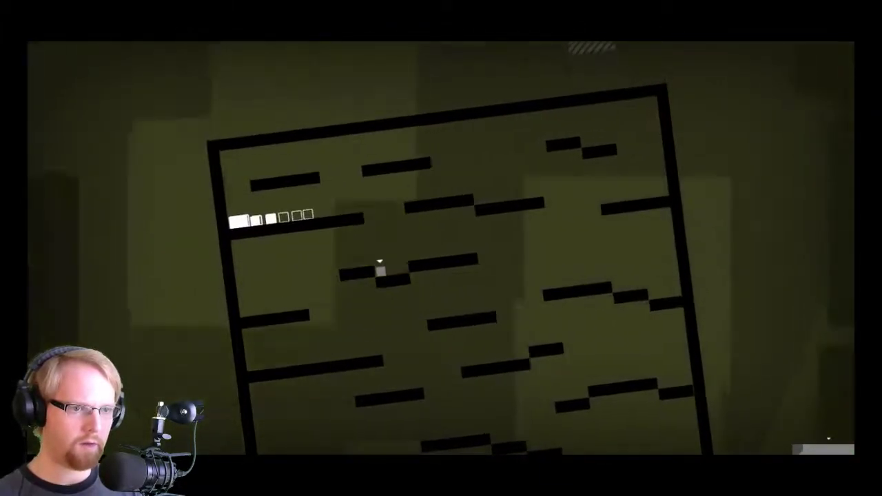
{"action": "key", "text": "Right"}
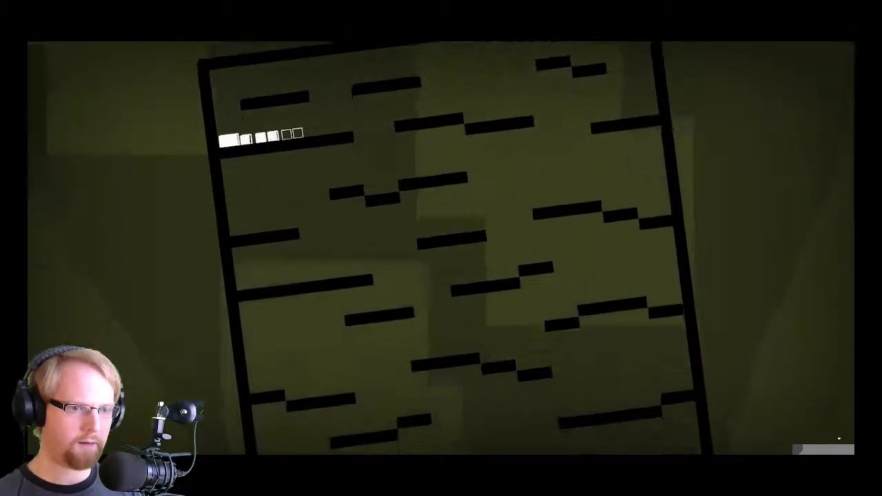
Climb the next character over mid-level platforms above the goal squares and drop back down.
{"action": "key", "text": "space"}
{"action": "key", "text": "Left"}
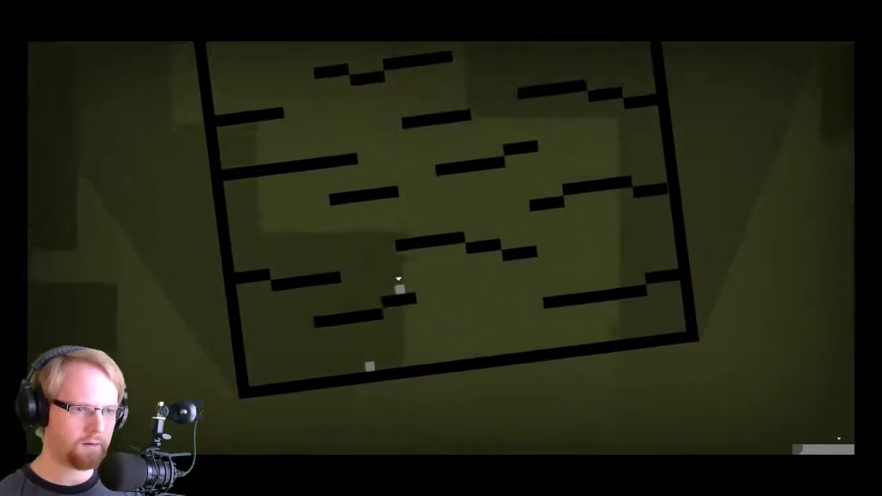
{"action": "key", "text": "space"}
{"action": "key", "text": "Right"}
{"action": "key", "text": "Left"}
{"action": "key", "text": "space"}
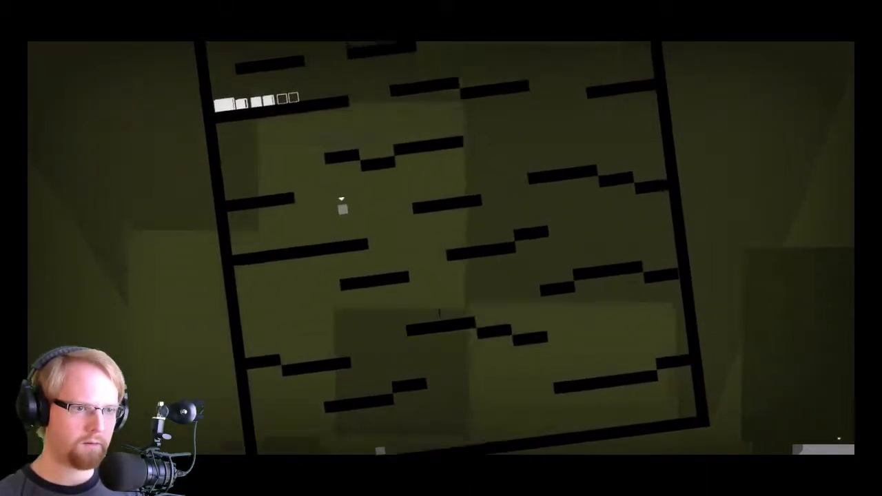
{"action": "key", "text": "Right"}
{"action": "key", "text": "space"}
{"action": "key", "text": "Left"}
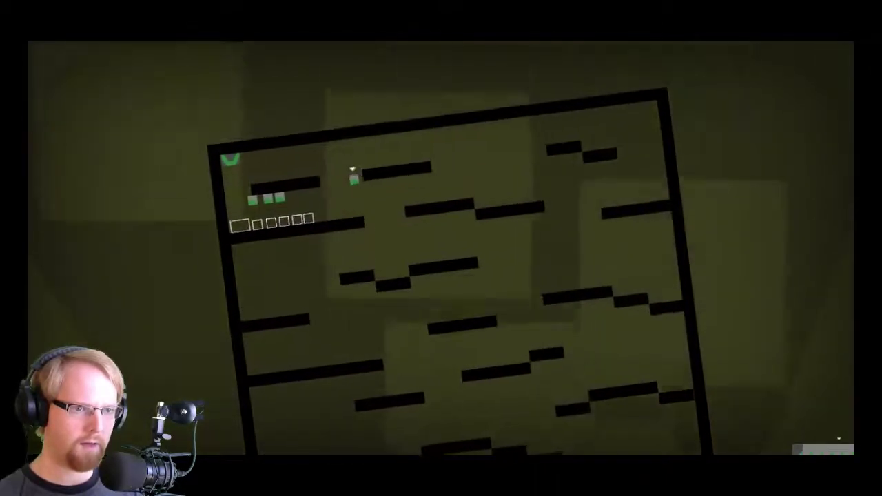
{"action": "key", "text": "Right"}
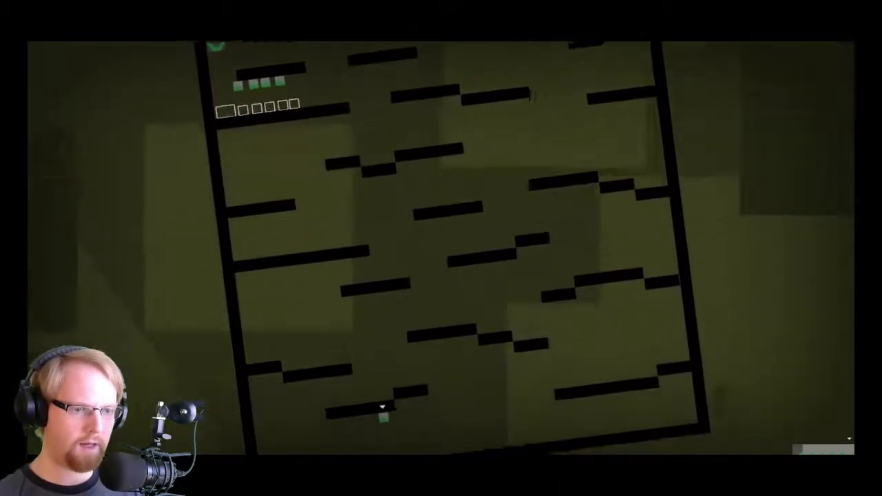
Climb the last character from the floor into the final goal square.
{"action": "key", "text": "space"}
{"action": "key", "text": "Left"}
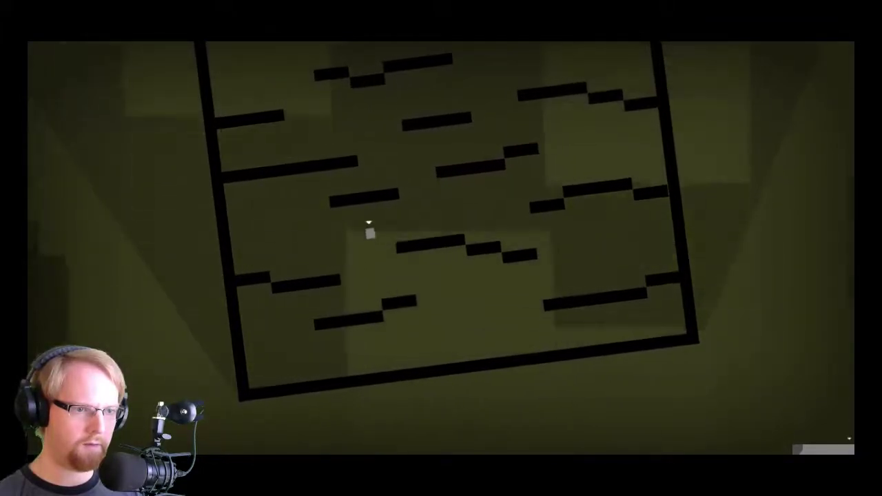
{"action": "key", "text": "Right"}
{"action": "key", "text": "space"}
{"action": "key", "text": "Left"}
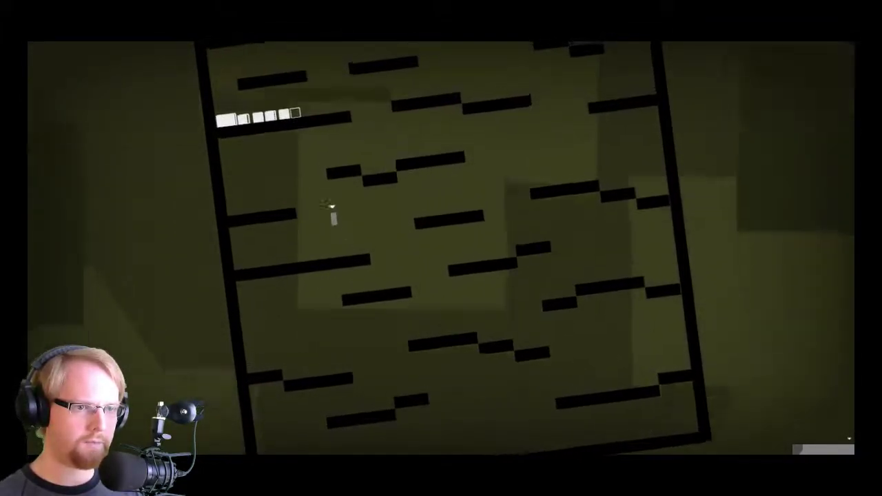
{"action": "key", "text": "Right"}
{"action": "key", "text": "space"}
{"action": "key", "text": "Left"}
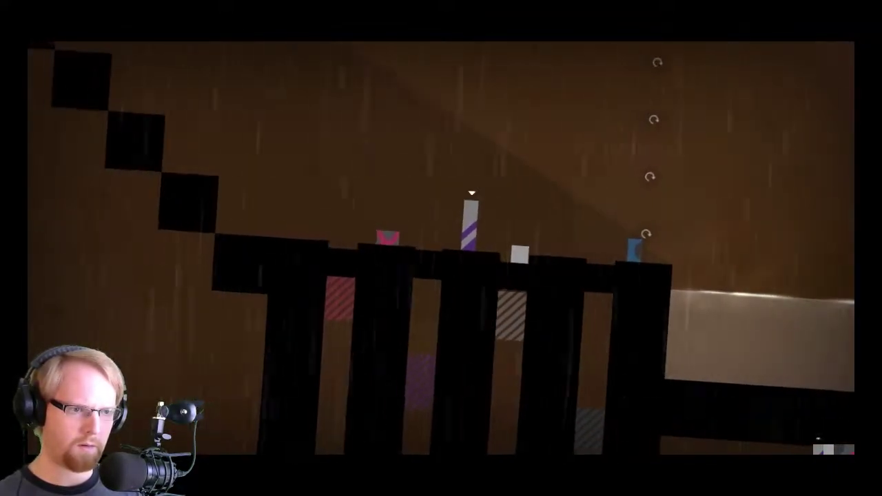
Switch to the small white square and lift it onto the top ledge.
{"action": "key", "text": "e"}
{"action": "key", "text": "Left"}
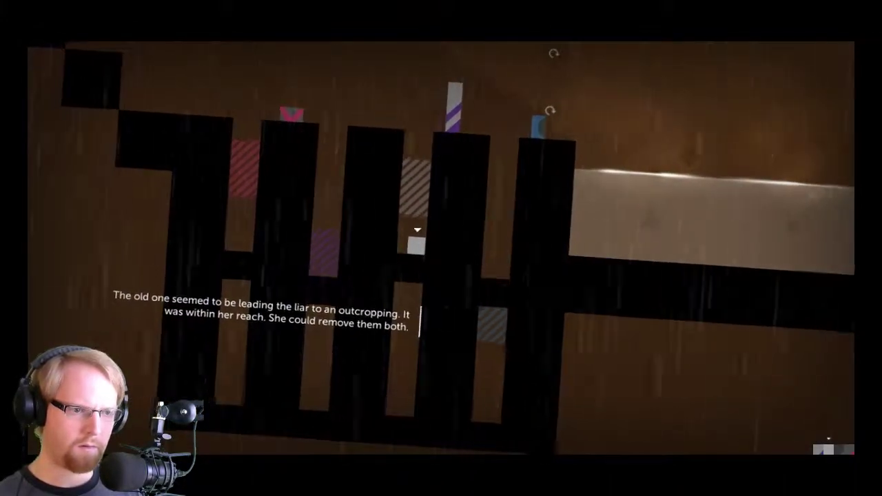
{"action": "key", "text": "space"}
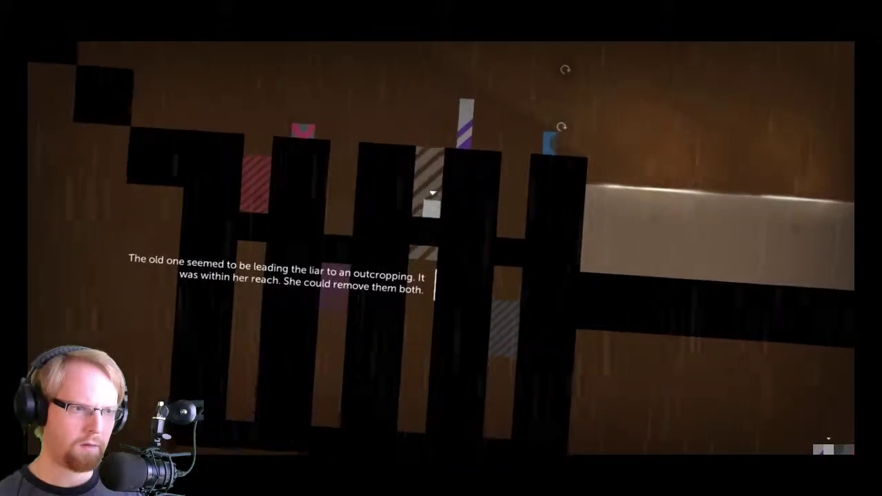
{"action": "key", "text": "Left"}
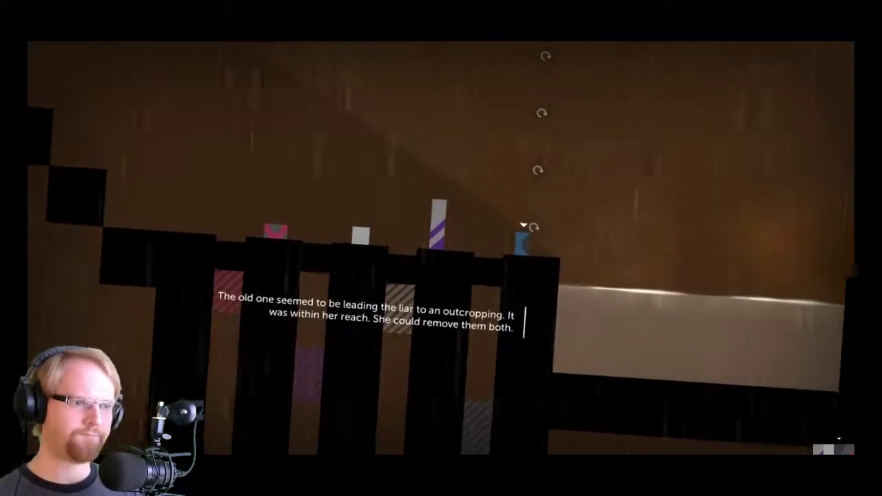
Edge the pink character over, then take the purple character up the staircase and back down.
{"action": "key", "text": "q"}
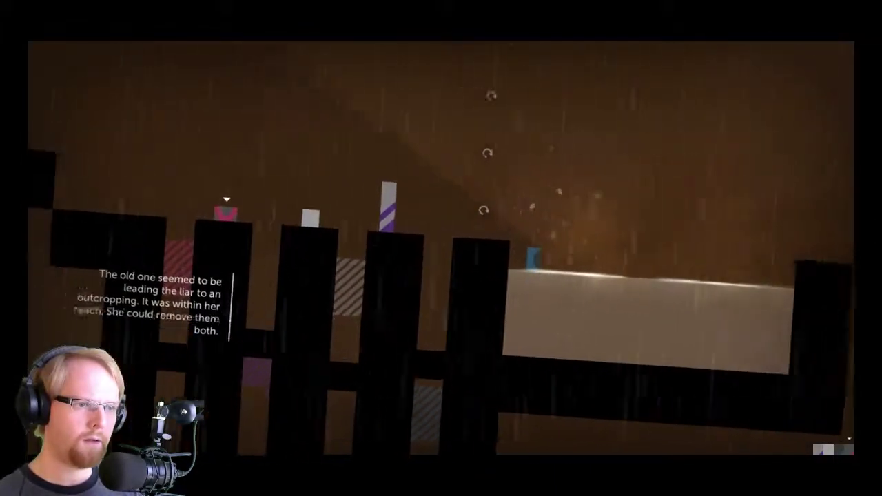
{"action": "key", "text": "Right"}
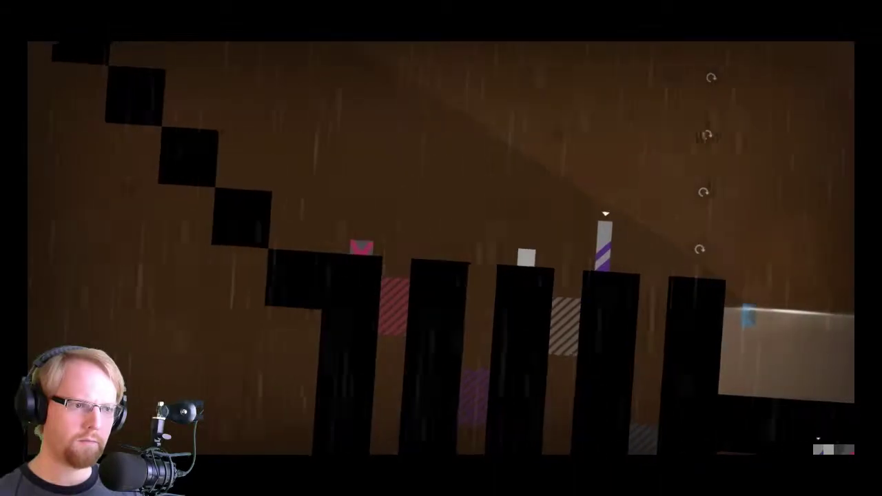
{"action": "key", "text": "space"}
{"action": "key", "text": "Left"}
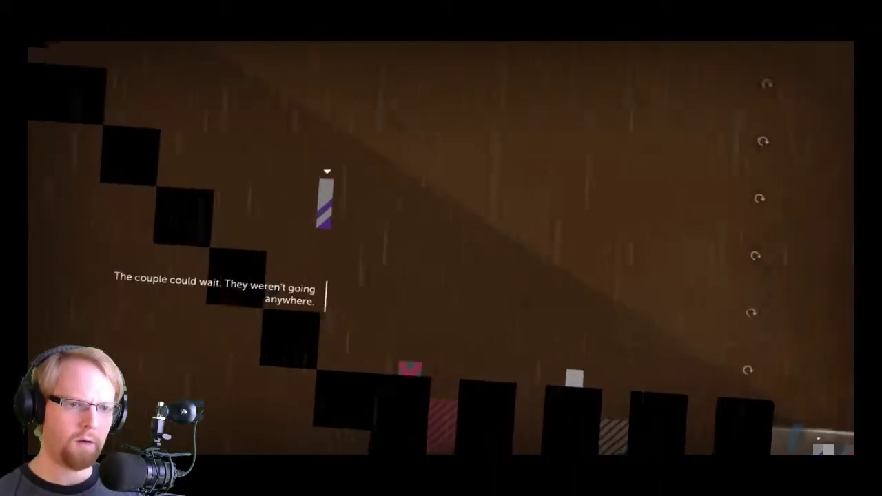
{"action": "key", "text": "Left"}
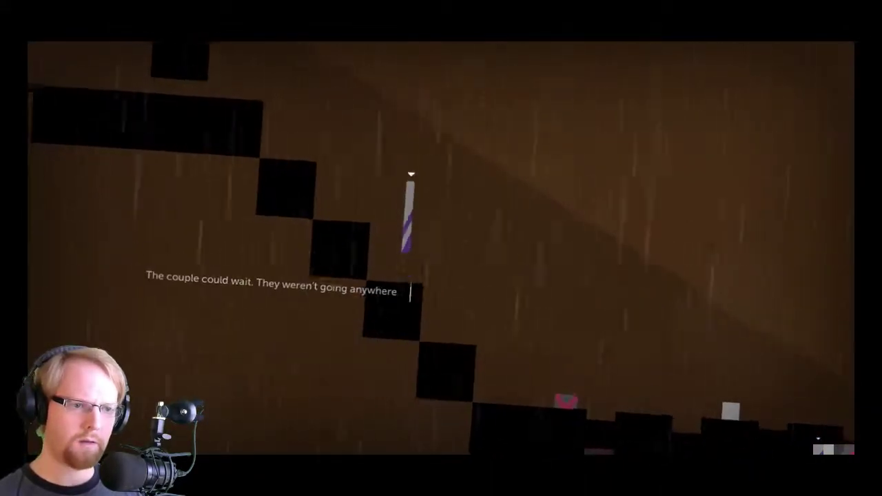
{"action": "key", "text": "space"}
{"action": "key", "text": "Left"}
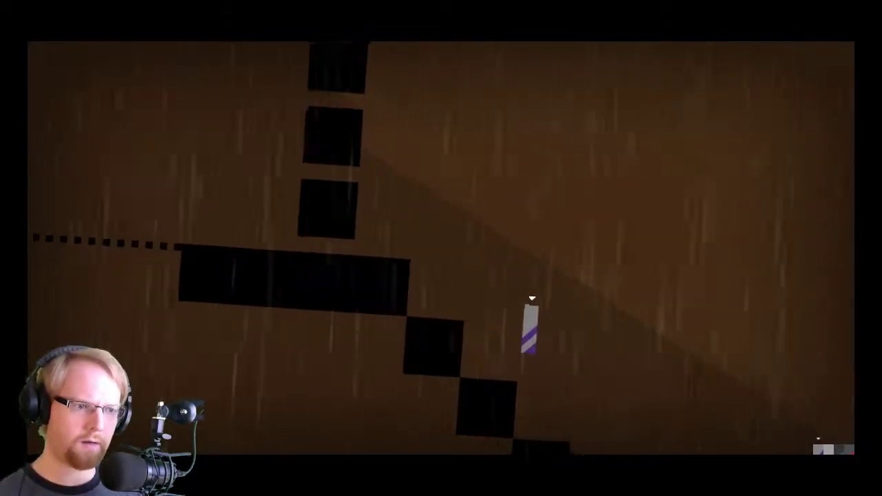
{"action": "key", "text": "Right"}
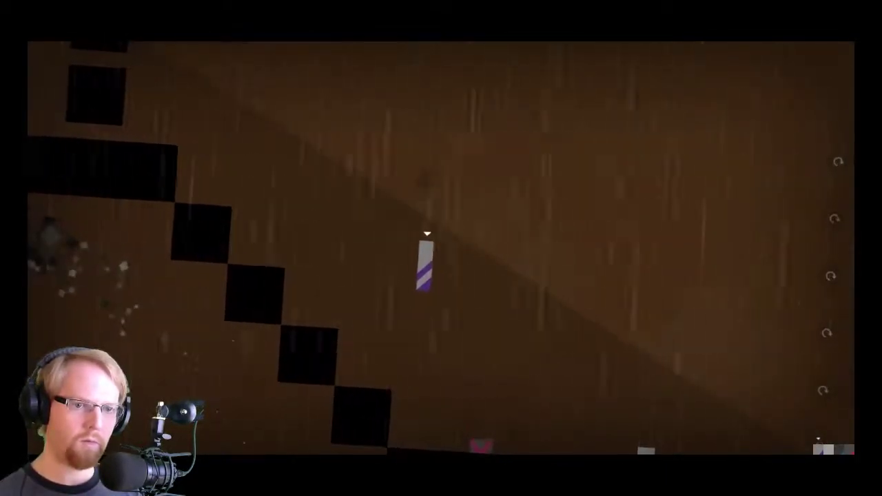
Move white beside purple, nudge pink left, and jump purple onto the last pillar.
{"action": "key", "text": "e"}
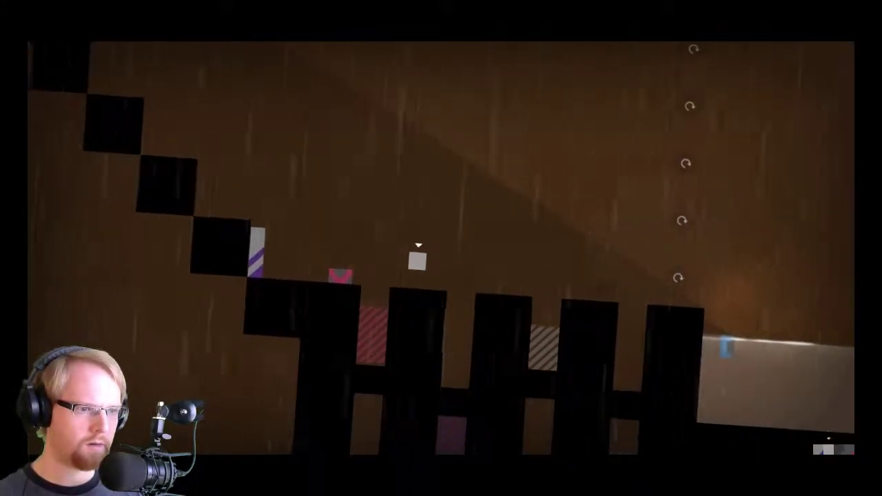
{"action": "key", "text": "Left"}
{"action": "key", "text": "e"}
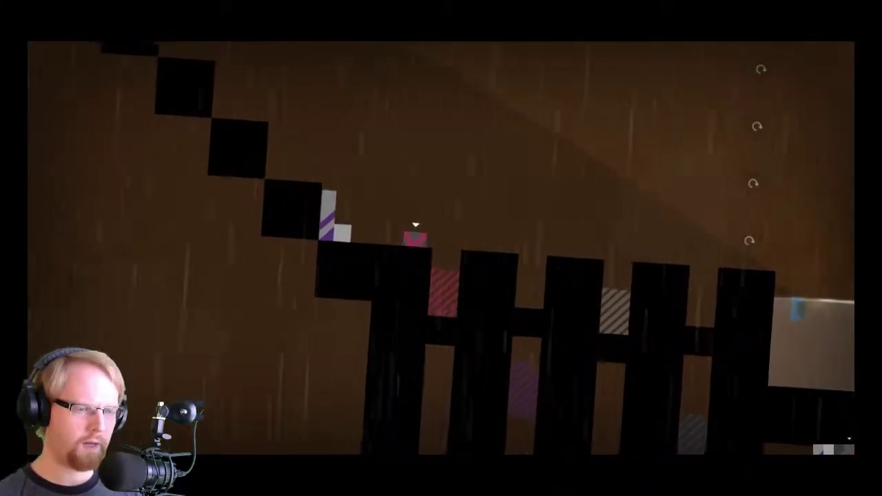
{"action": "key", "text": "Left"}
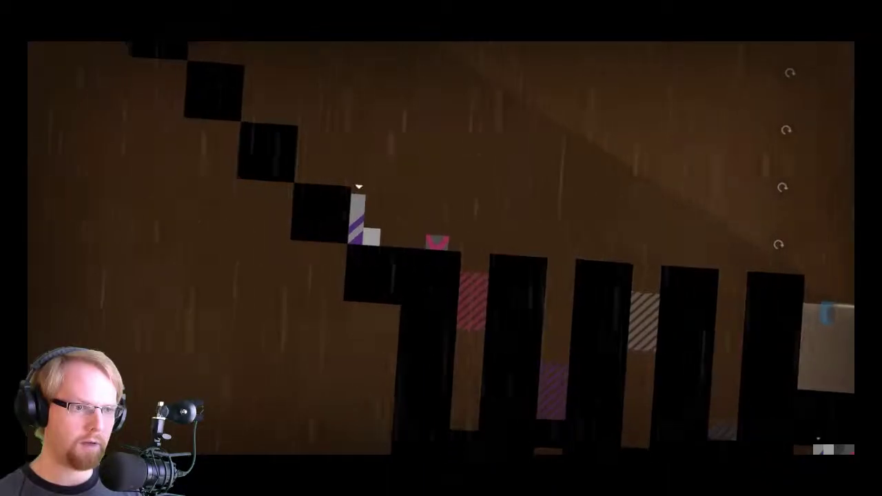
{"action": "key", "text": "Up"}
{"action": "key", "text": "Right"}
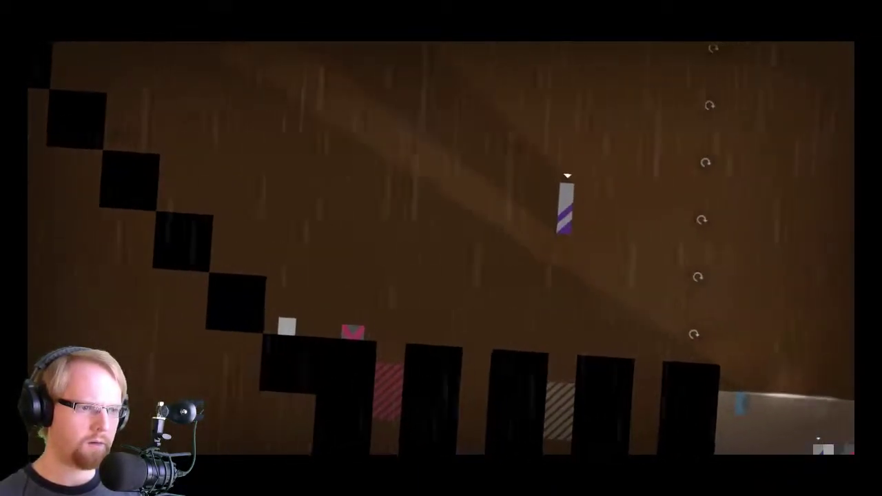
{"action": "key", "text": "Right"}
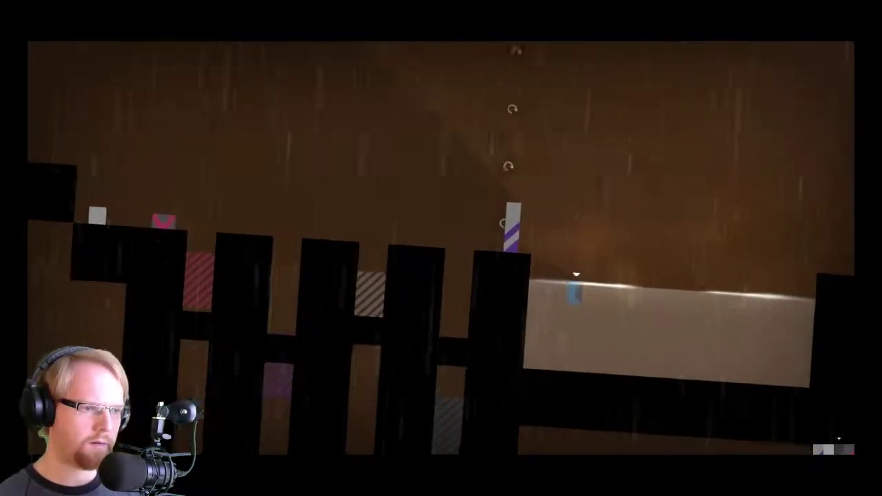
Swim the blue character out of the pool and up the black stairs.
{"action": "key", "text": "Right"}
{"action": "key", "text": "Up"}
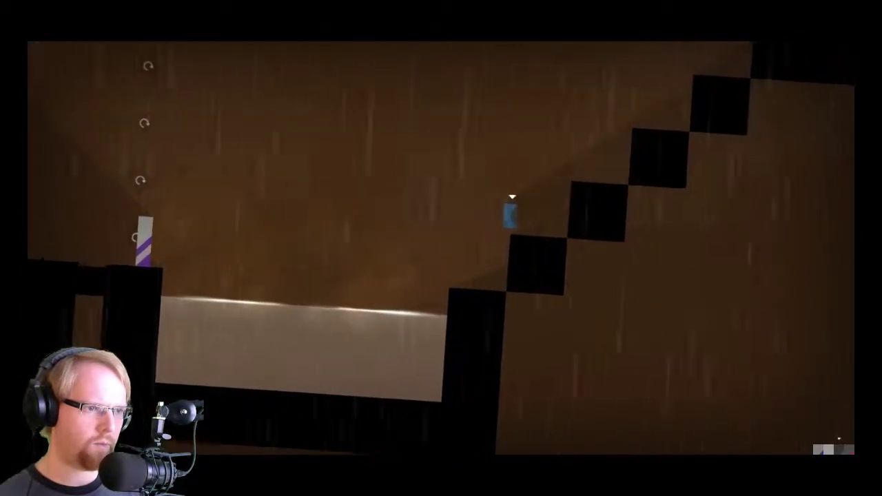
{"action": "key", "text": "Right"}
{"action": "key", "text": "Up"}
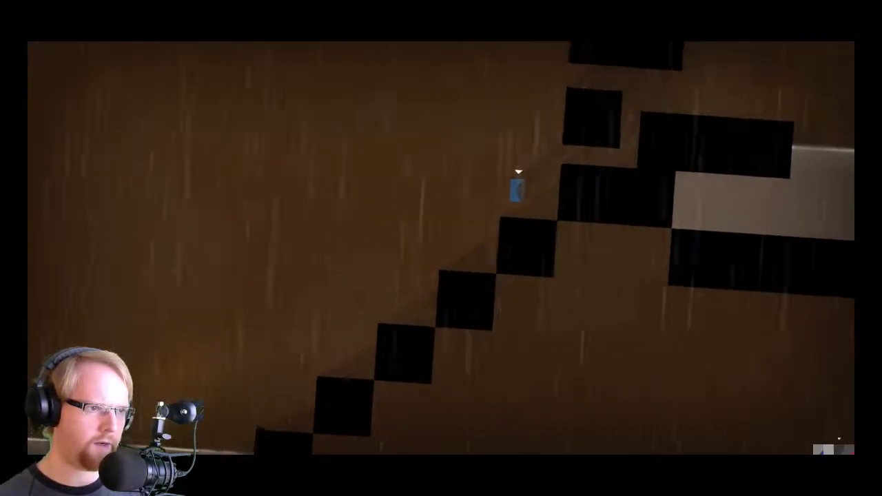
Move pink beside purple and leap the white block across the pillars onto purple.
{"action": "key", "text": "q"}
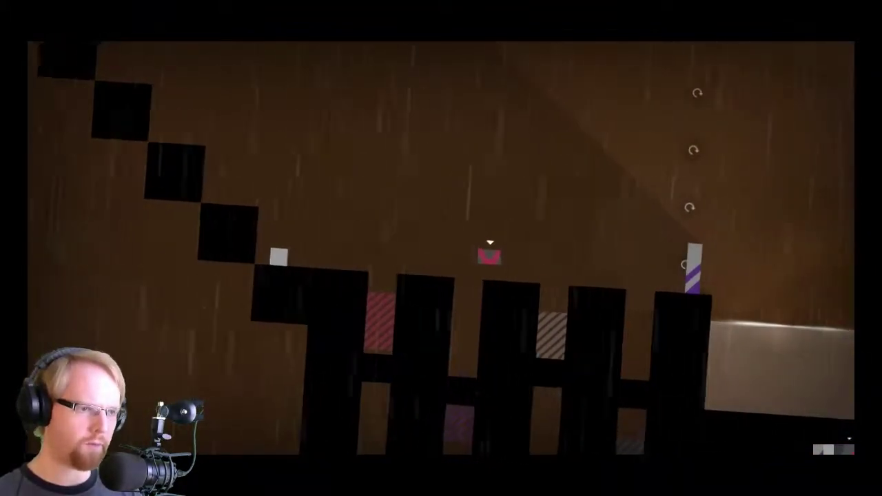
{"action": "key", "text": "Right"}
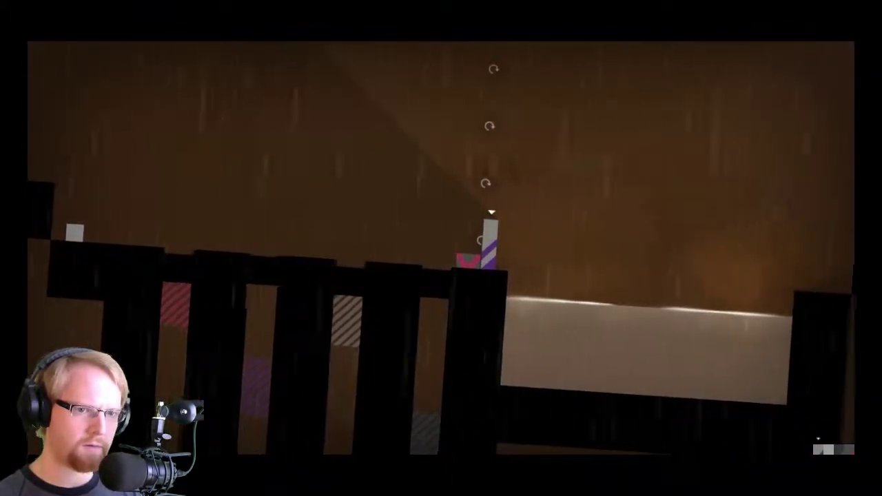
{"action": "key", "text": "q"}
{"action": "key", "text": "Right"}
{"action": "key", "text": "Up"}
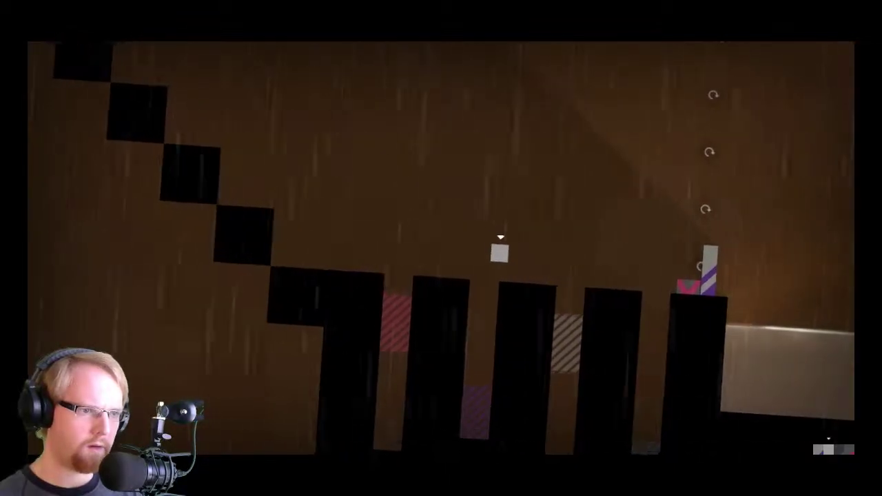
{"action": "key", "text": "q"}
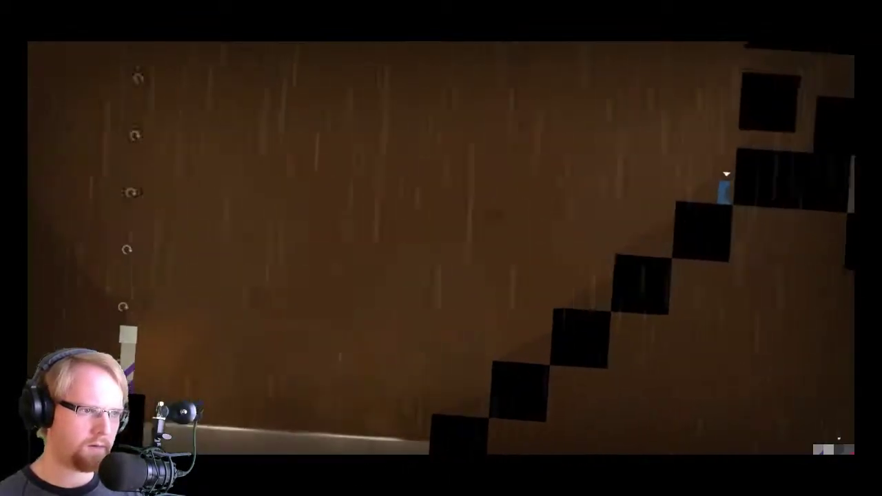
Bring the blue block back across the pool and up beside the others.
{"action": "key", "text": "Left"}
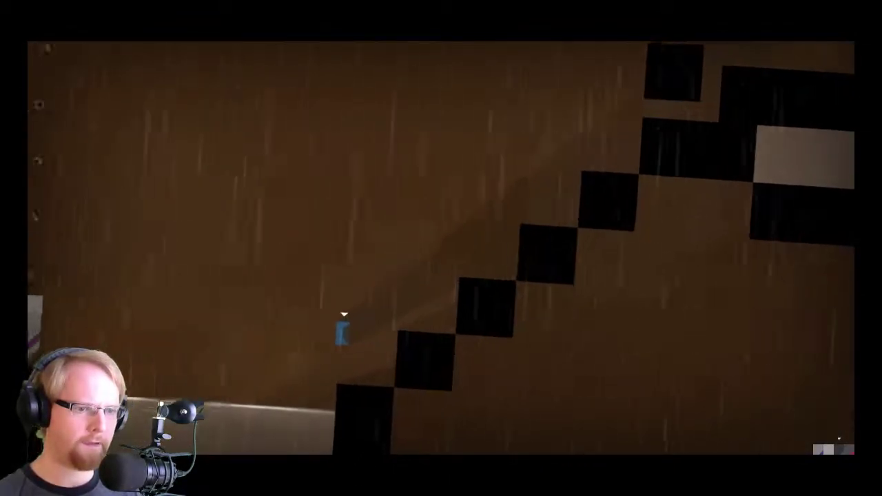
{"action": "key", "text": "Left"}
{"action": "key", "text": "Up"}
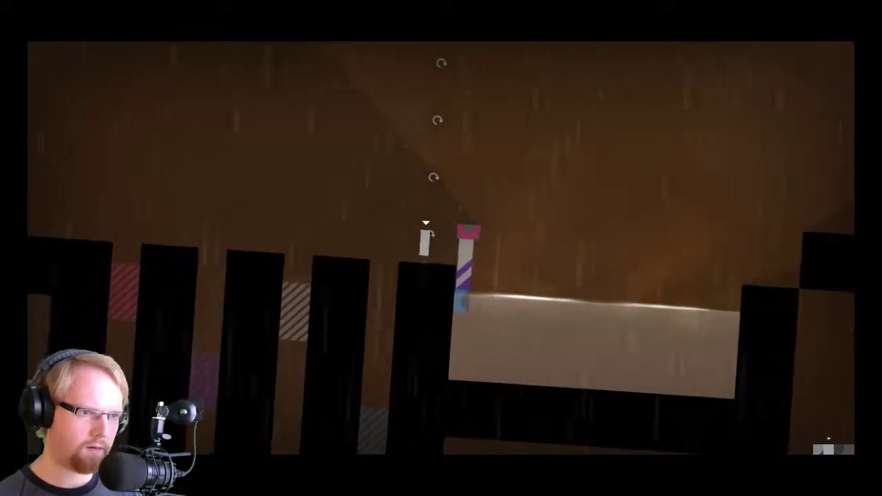
Jump the white block high, then walk the stacked characters right along the rising platform.
{"action": "key", "text": "space"}
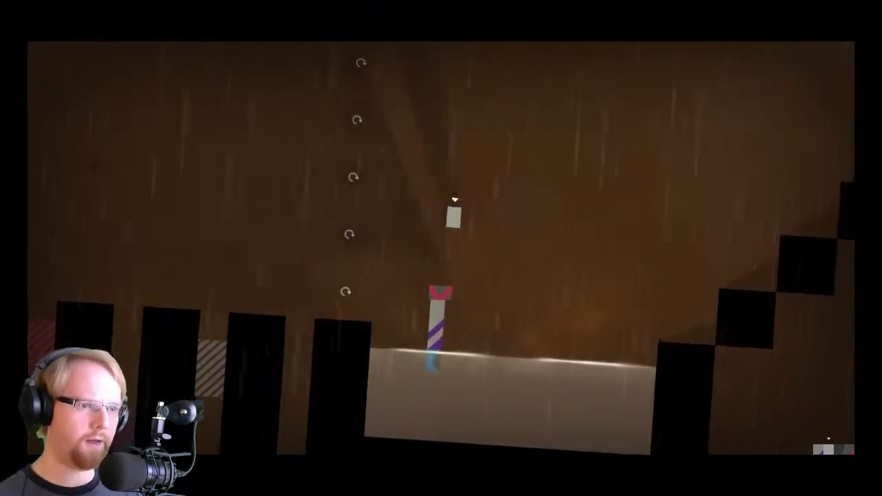
{"action": "key", "text": "Right"}
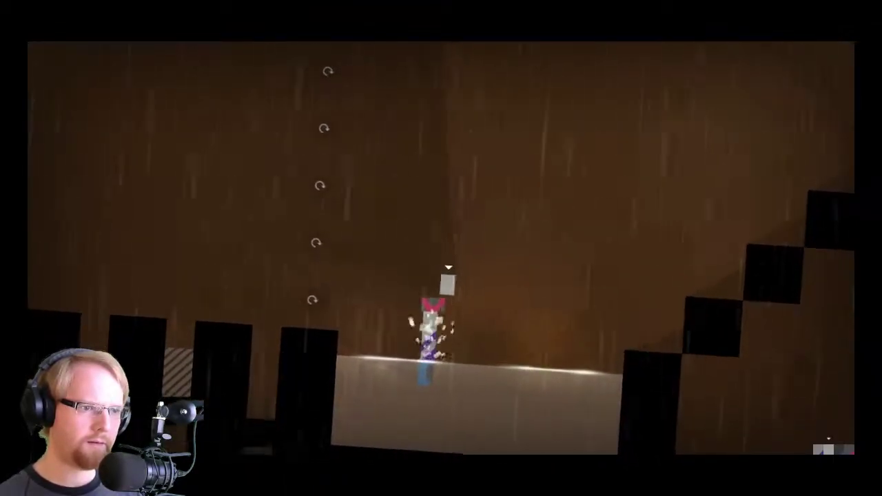
{"action": "key", "text": "Right"}
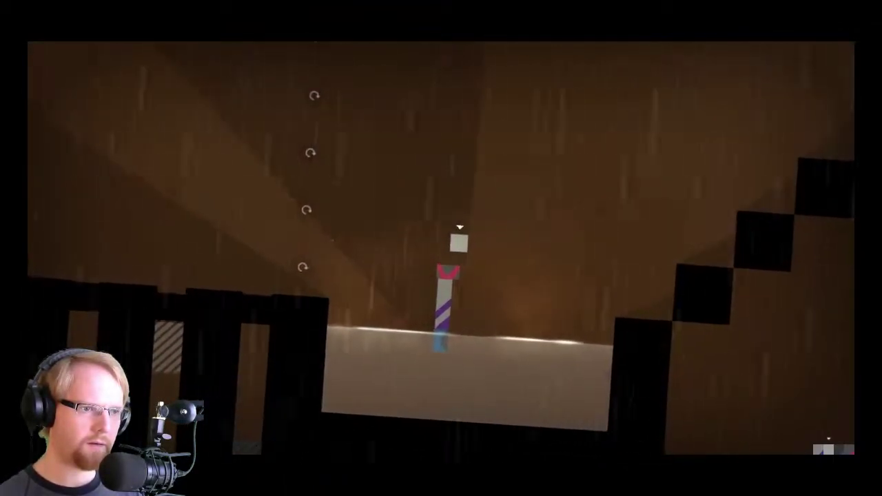
{"action": "key", "text": "Right"}
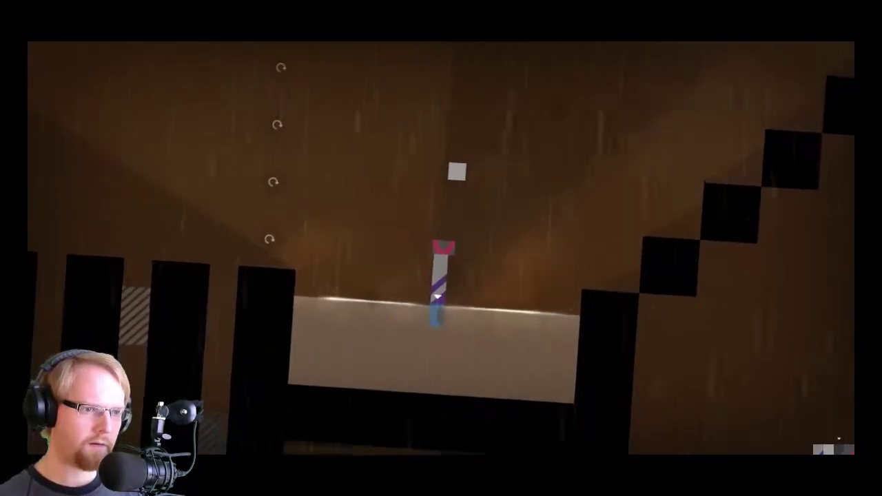
{"action": "key", "text": "Right"}
{"action": "key", "text": "Right"}
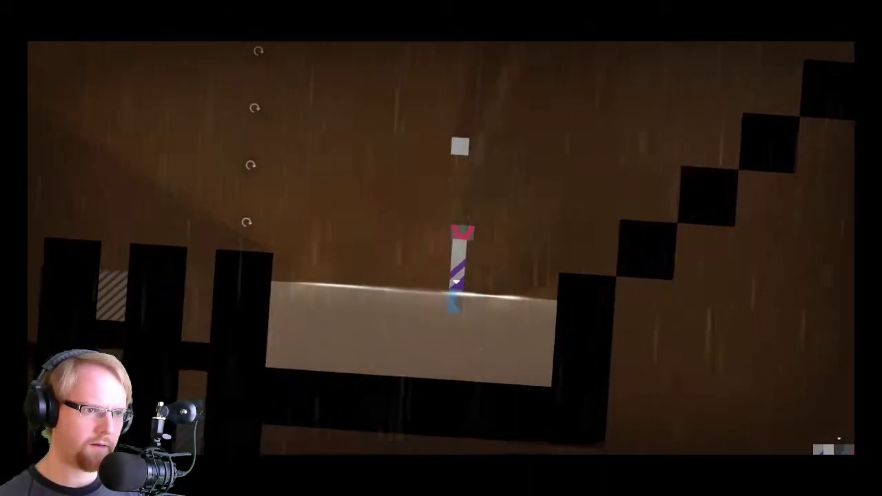
{"action": "key", "text": "Right"}
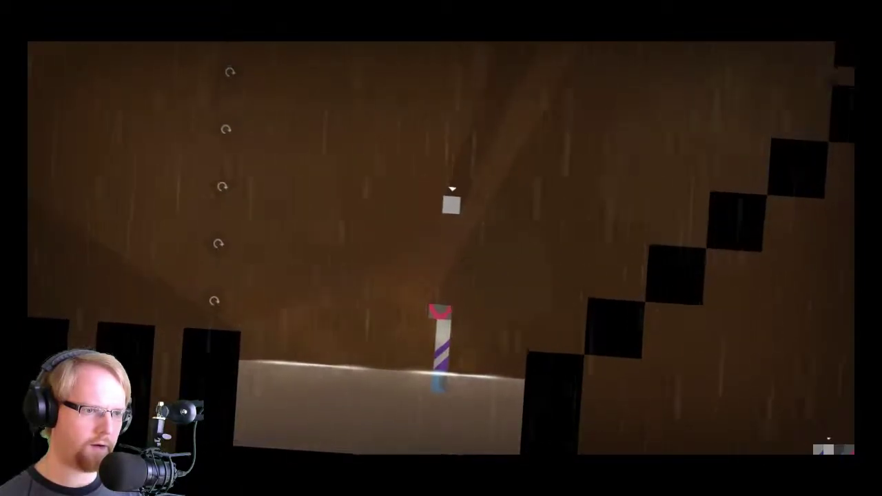
{"action": "key", "text": "Right"}
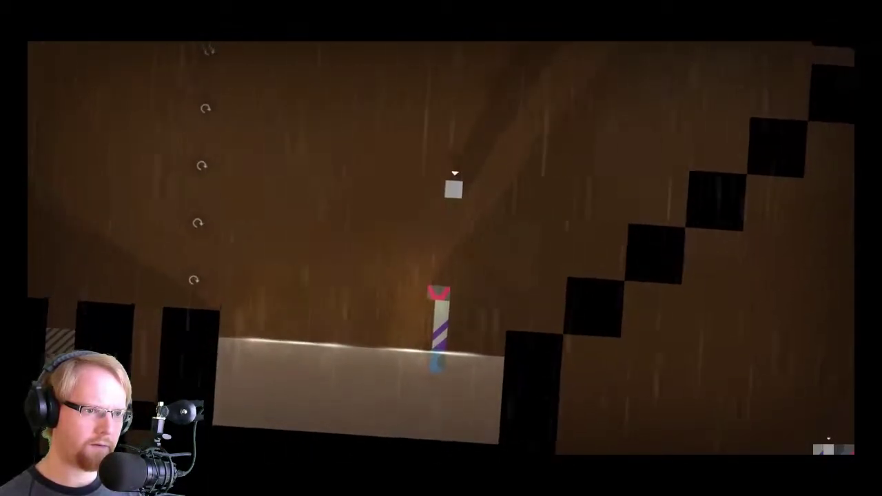
{"action": "key", "text": "Right"}
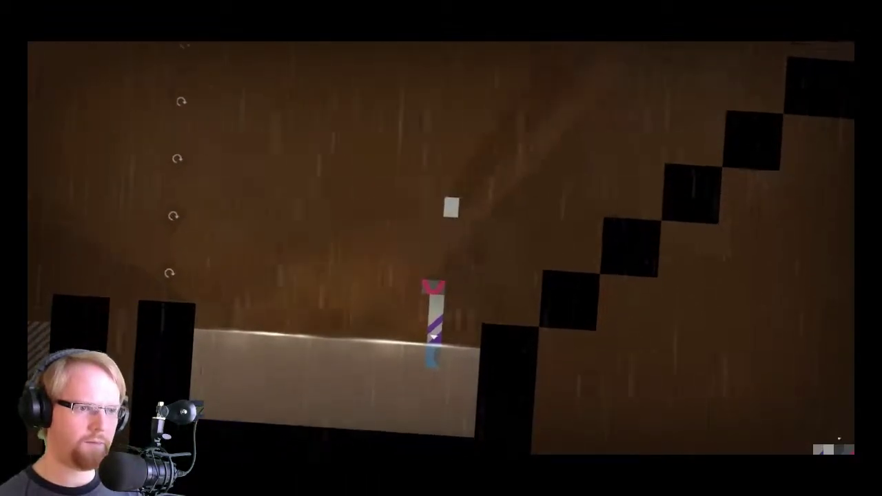
{"action": "key", "text": "Right"}
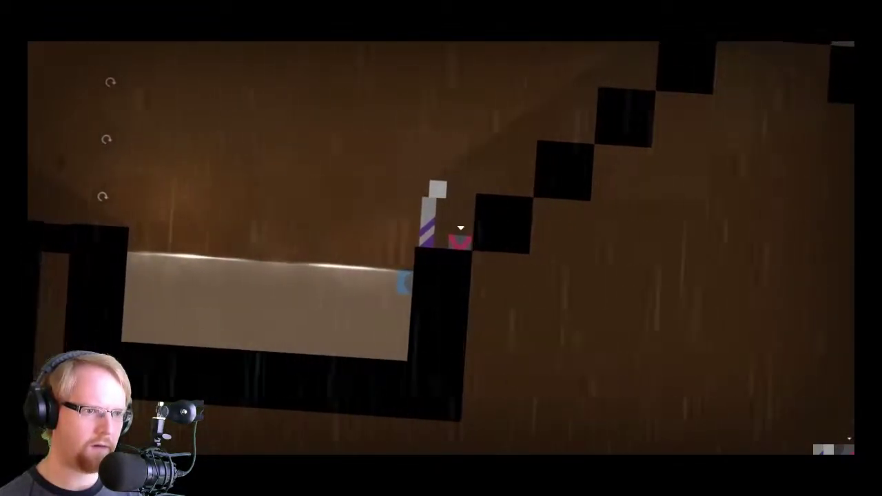
Cycle through the characters and jump the blue character onto the first stair step.
{"action": "key", "text": "q"}
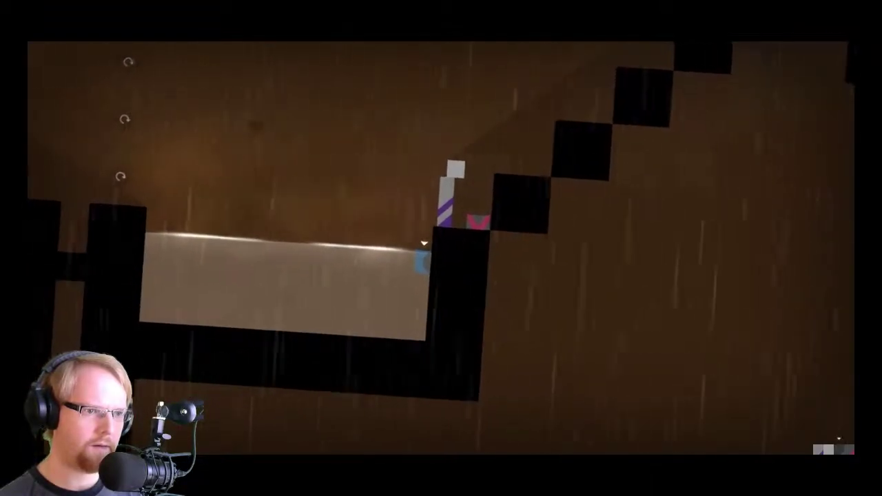
{"action": "key", "text": "q"}
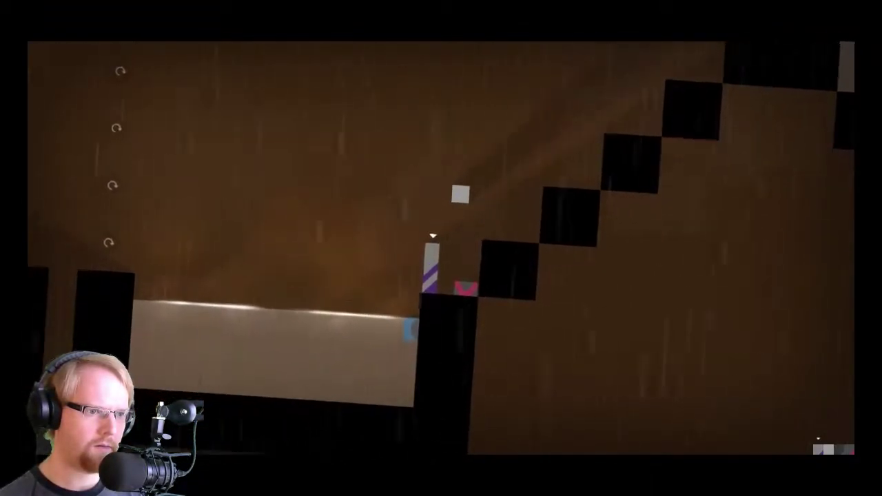
{"action": "key", "text": "q"}
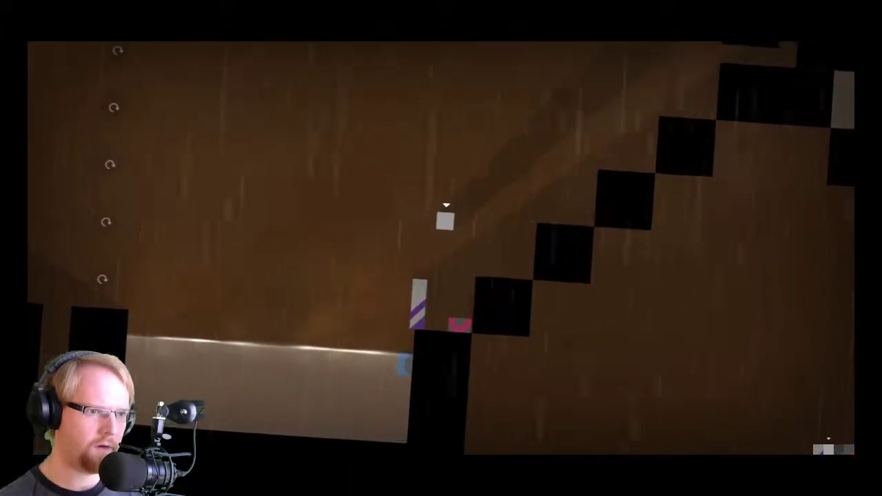
{"action": "key", "text": "q"}
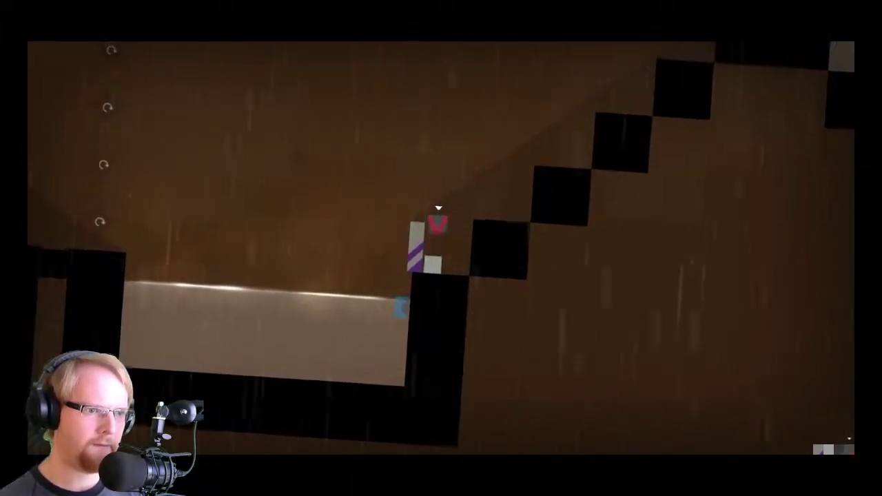
{"action": "key", "text": "q"}
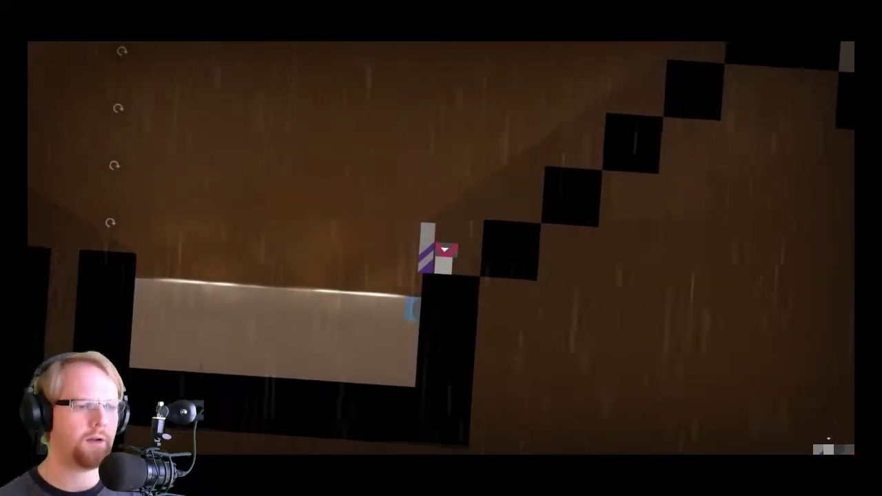
{"action": "key", "text": "w"}
{"action": "key", "text": "d"}
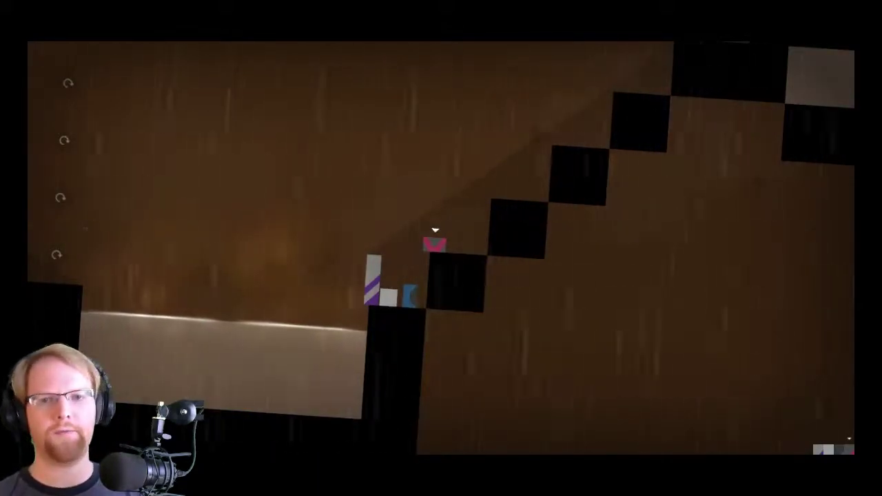
Get the striped character onto the step and ledge, and carry the grey square over the steps.
{"action": "key", "text": "w"}
{"action": "key", "text": "d"}
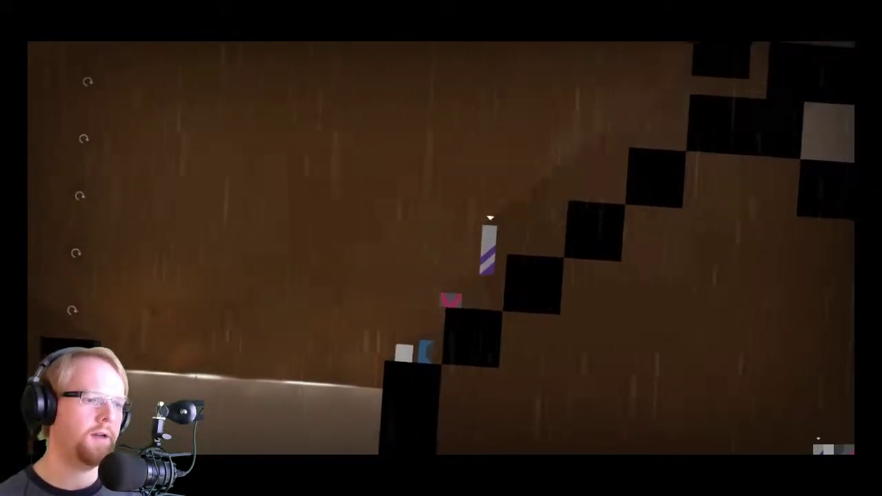
{"action": "key", "text": "q"}
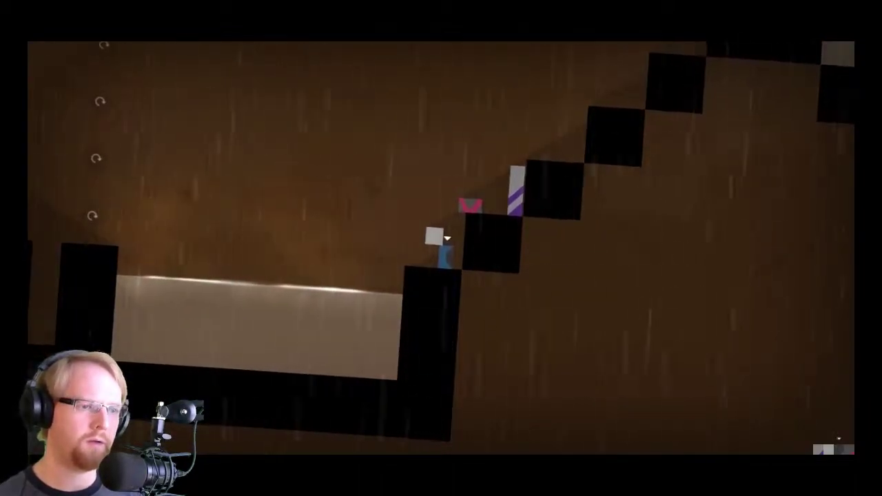
{"action": "key", "text": "e"}
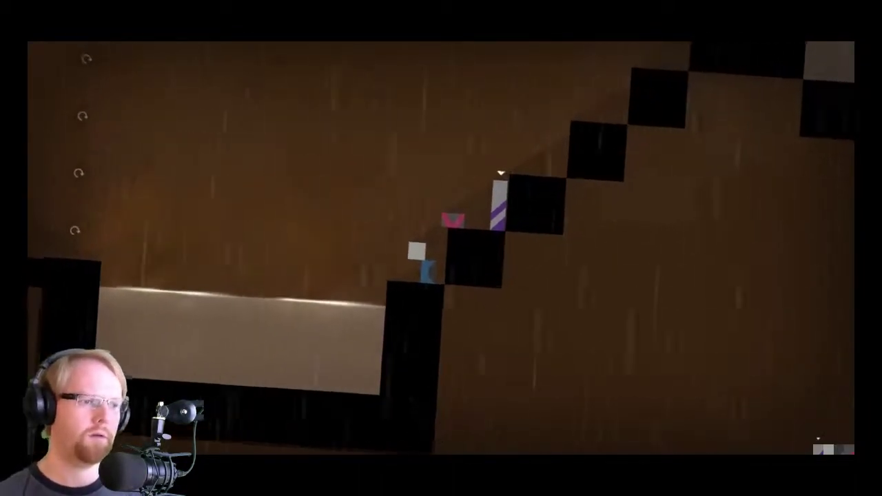
{"action": "key", "text": "Left"}
{"action": "key", "text": "q"}
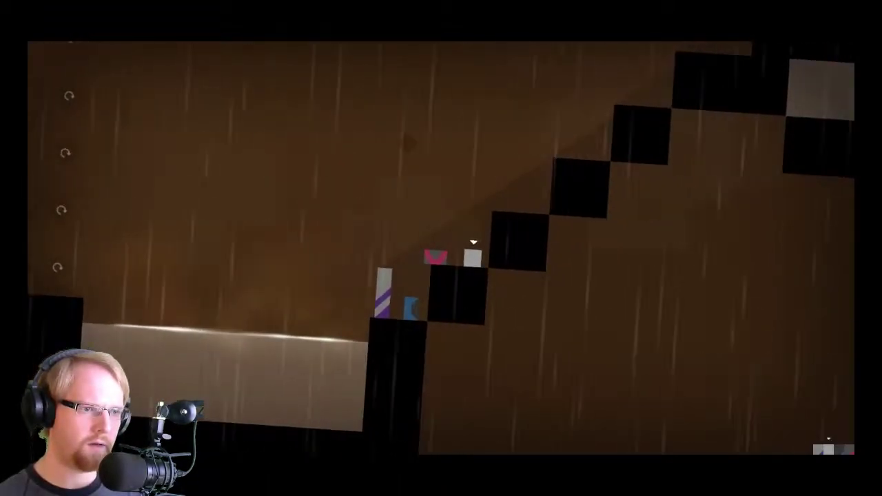
{"action": "key", "text": "Up"}
{"action": "key", "text": "Left"}
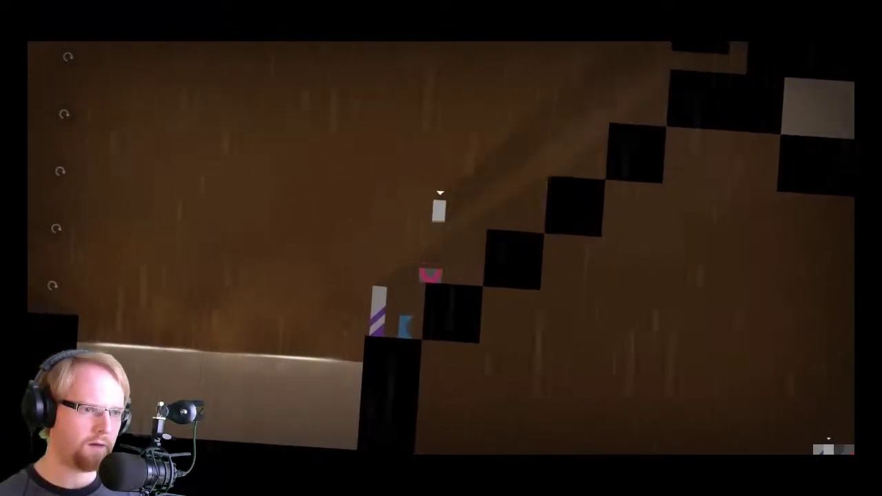
{"action": "key", "text": "Right"}
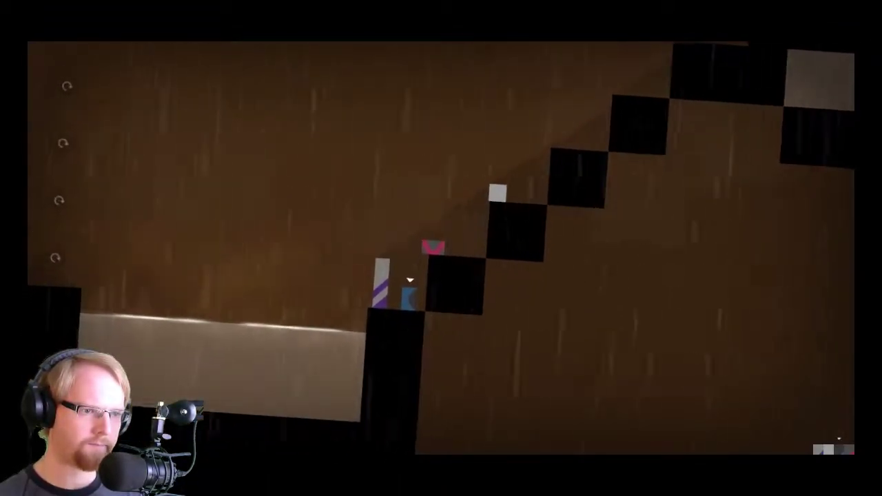
Move striped and blue up to the higher step, and the white block up one step.
{"action": "key", "text": "Right"}
{"action": "key", "text": "Up"}
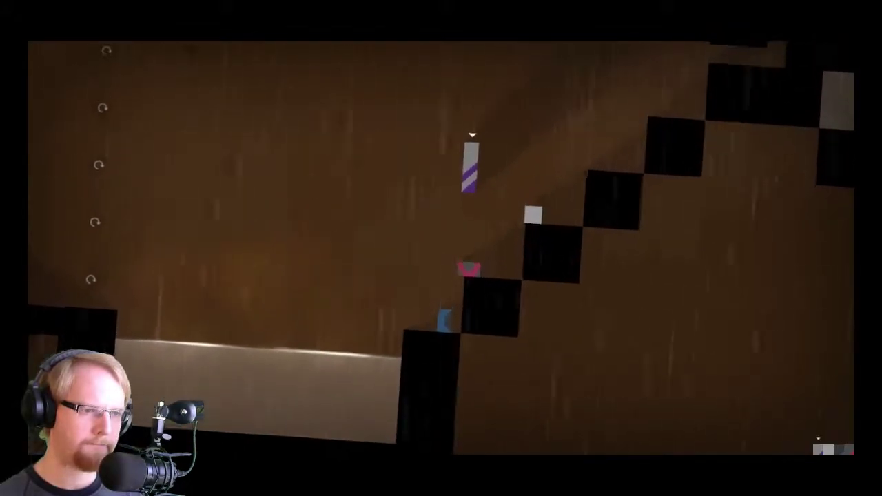
{"action": "key", "text": "q"}
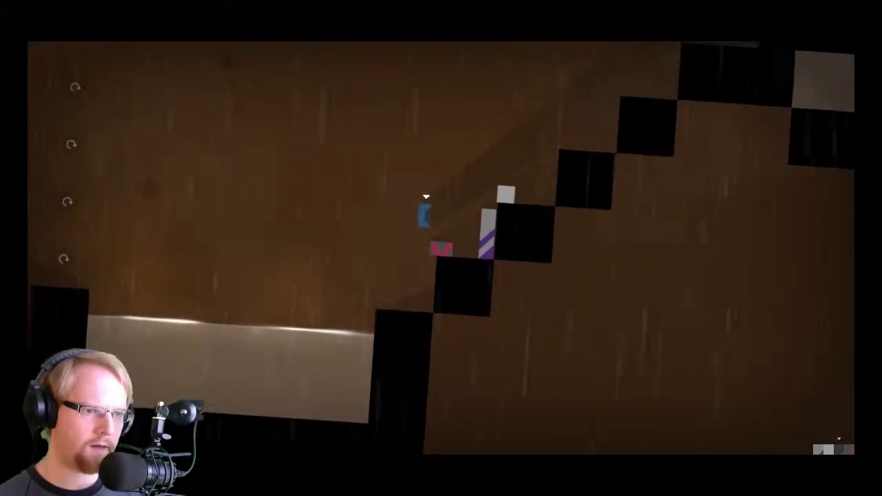
{"action": "key", "text": "Right"}
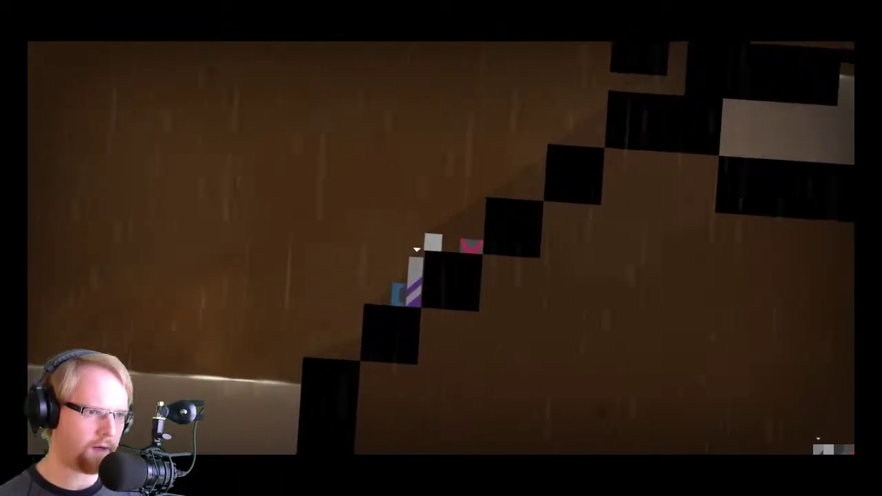
{"action": "key", "text": "Up"}
{"action": "key", "text": "Right"}
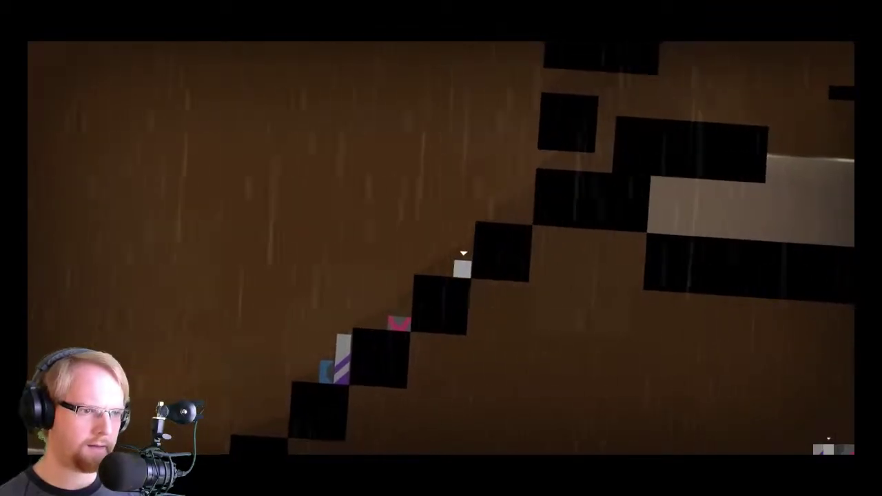
Drop red beside white, put white on the black step, and jump the purple bar up-right.
{"action": "key", "text": "Tab"}
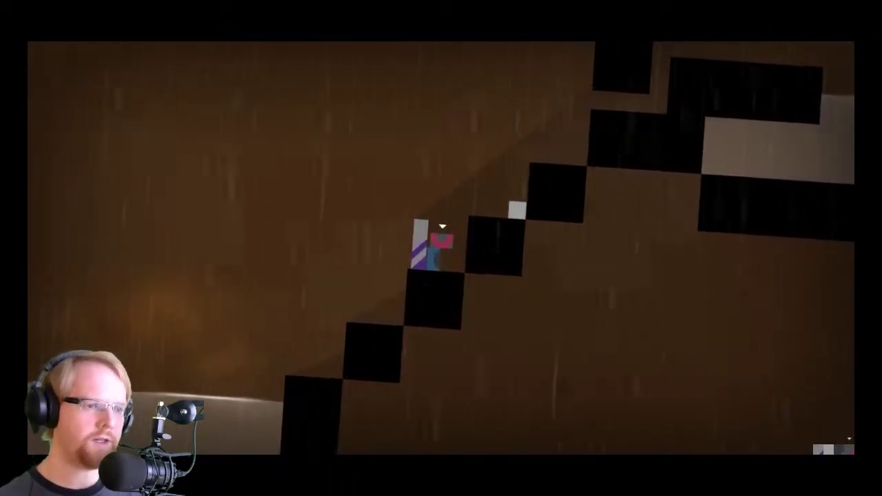
{"action": "key", "text": "Right"}
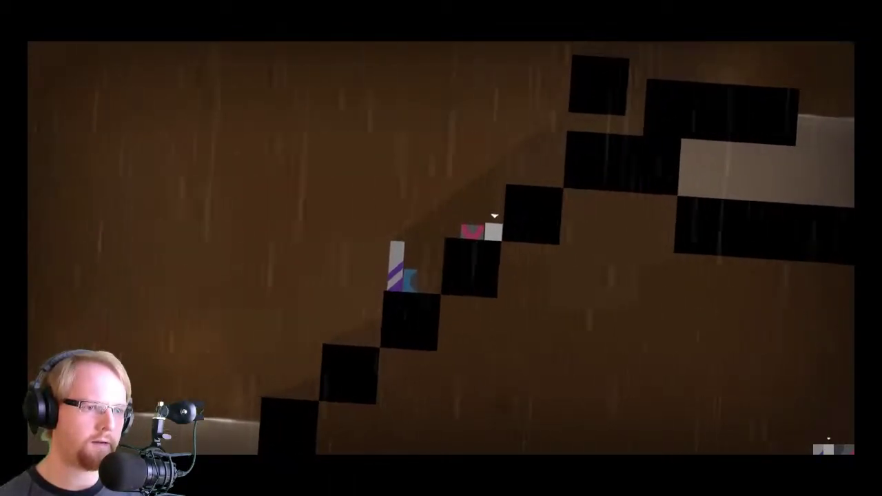
{"action": "key", "text": "Up"}
{"action": "key", "text": "Right"}
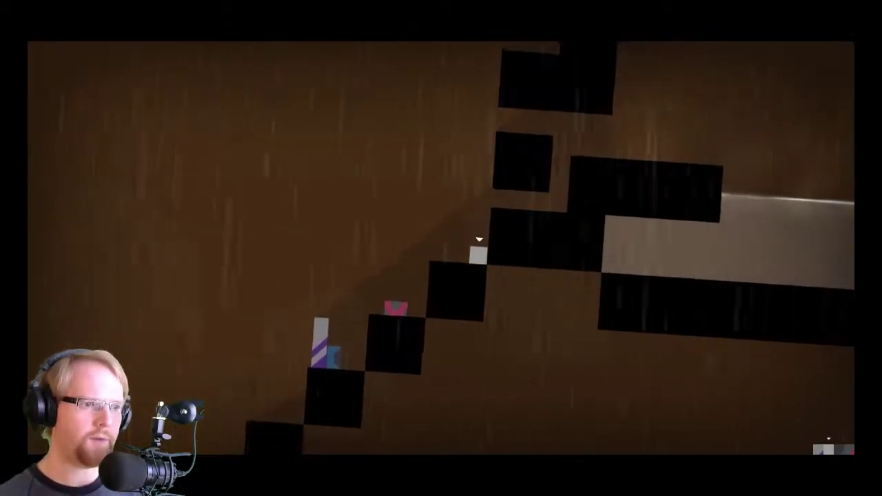
{"action": "key", "text": "Tab"}
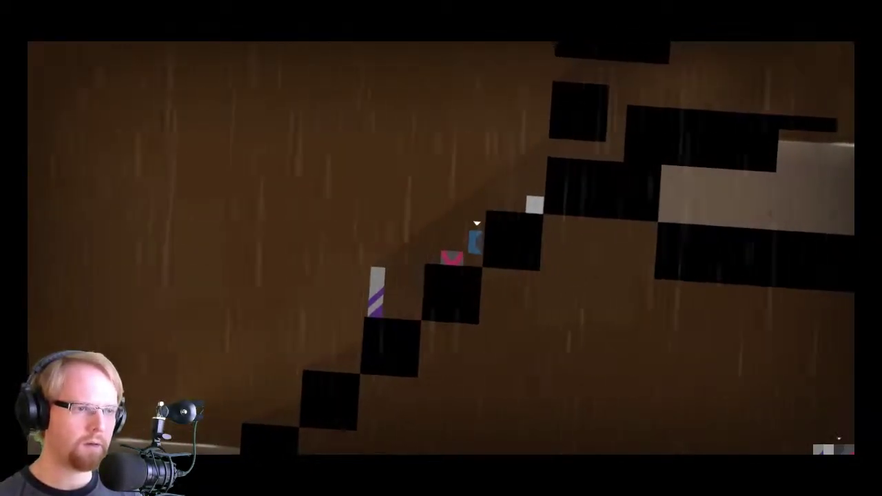
{"action": "key", "text": "Tab"}
{"action": "key", "text": "Up"}
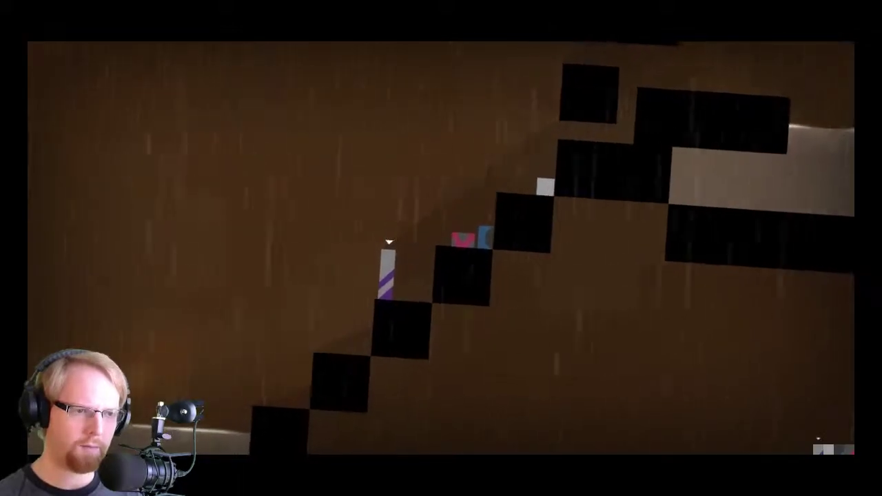
{"action": "key", "text": "Right"}
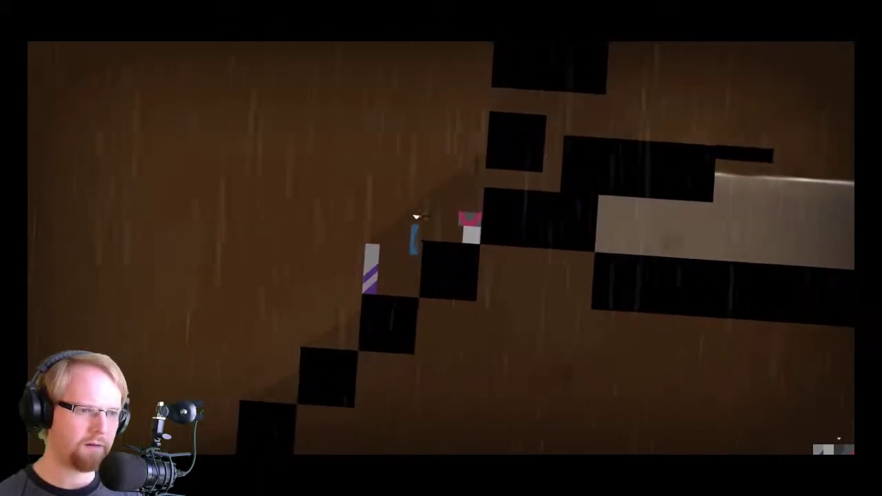
Jump the purple bar onto the blue block and walk the red block along its ledge.
{"action": "key", "text": "Tab"}
{"action": "key", "text": "Up"}
{"action": "key", "text": "Right"}
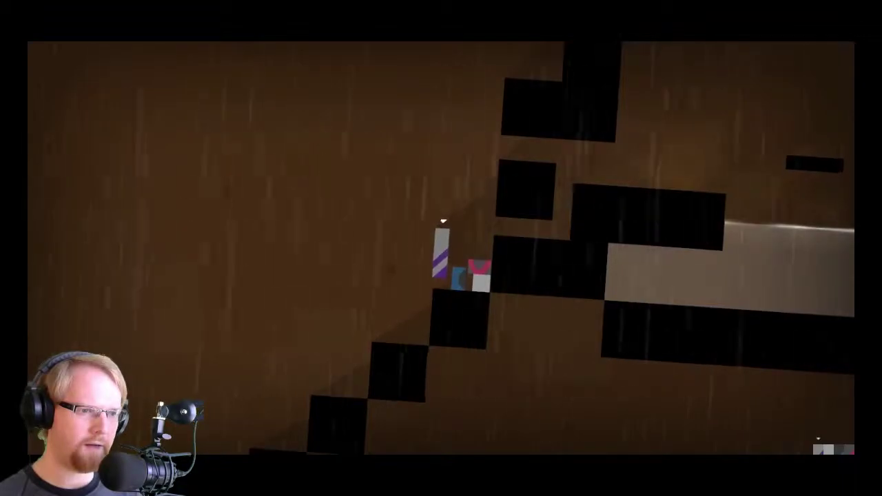
{"action": "key", "text": "Tab"}
{"action": "key", "text": "Up"}
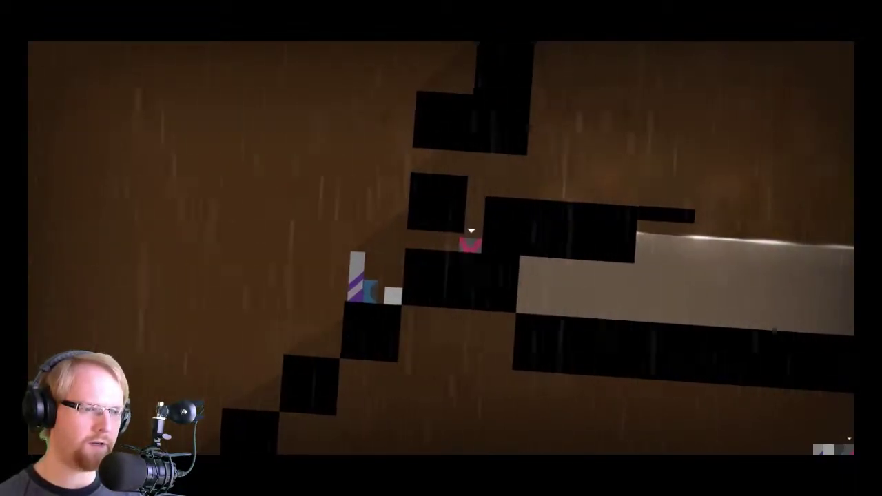
{"action": "key", "text": "Right"}
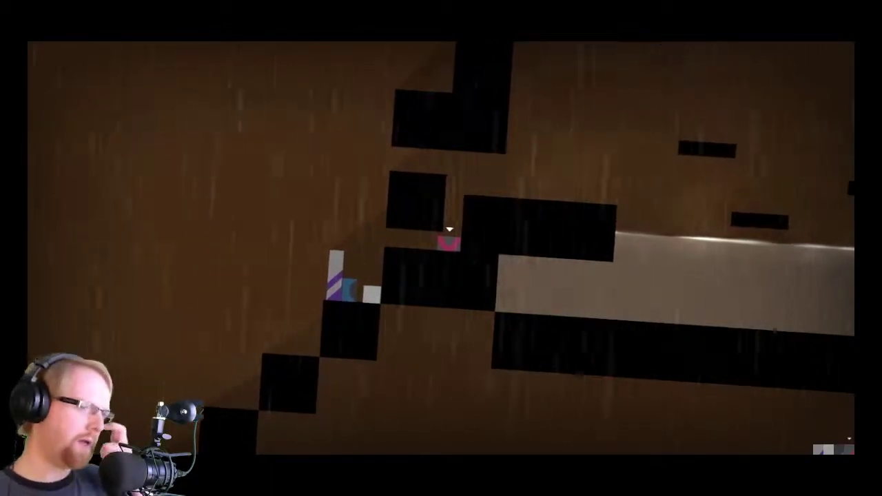
{"action": "key", "text": "Tab"}
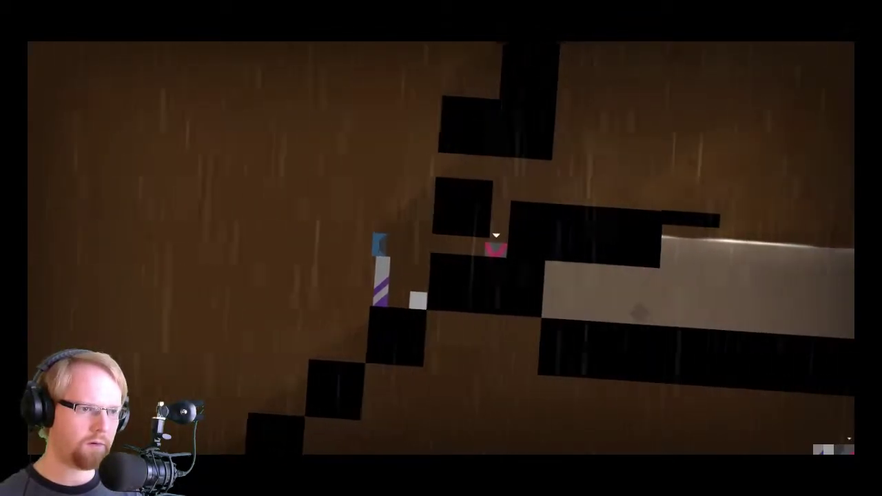
Walk blue off the purple bar, put the white square on blue, and move it right.
{"action": "key", "text": "q"}
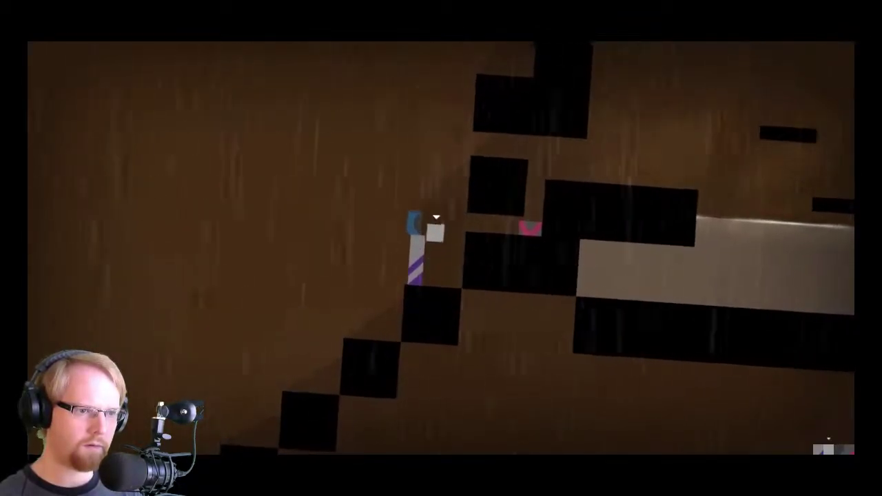
{"action": "key", "text": "Right"}
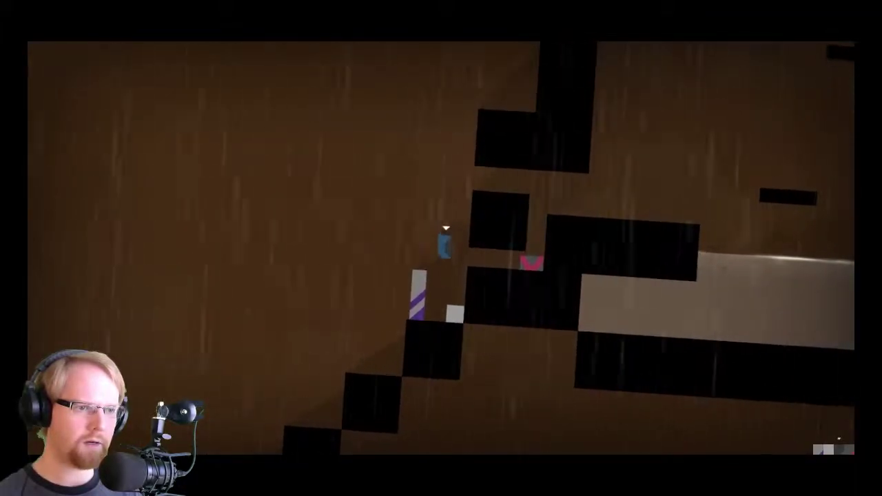
{"action": "key", "text": "e"}
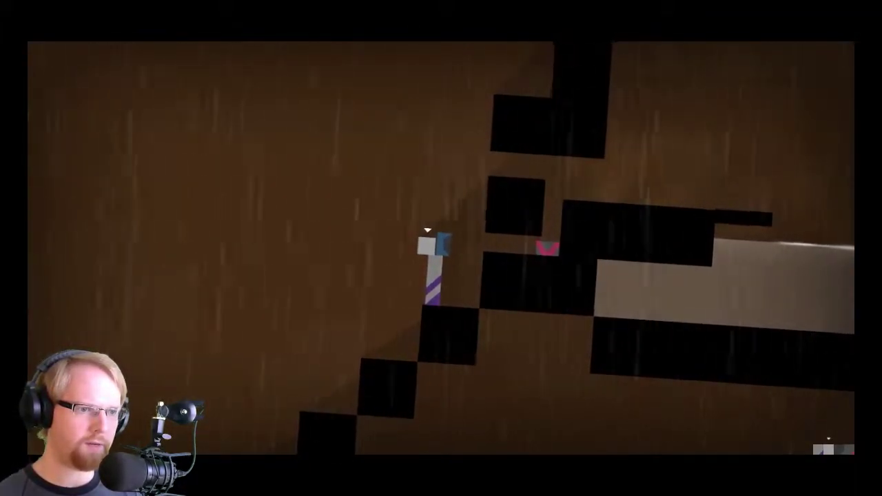
{"action": "key", "text": "Left"}
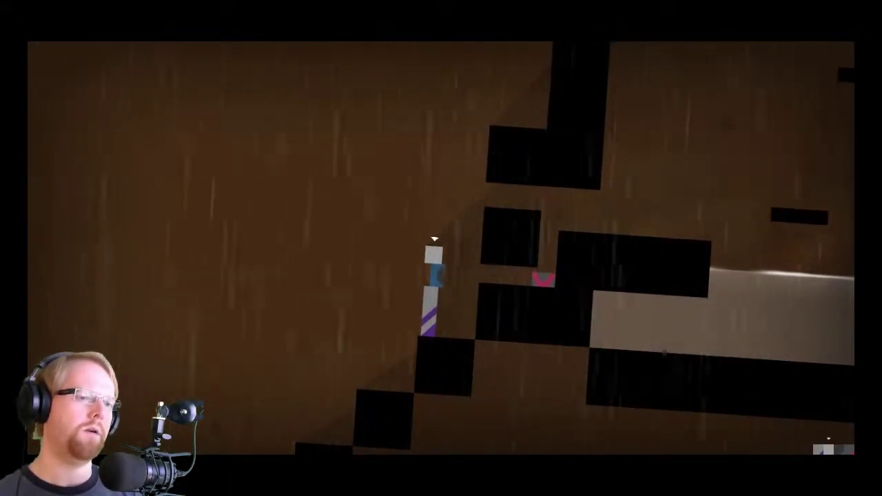
{"action": "key", "text": "e"}
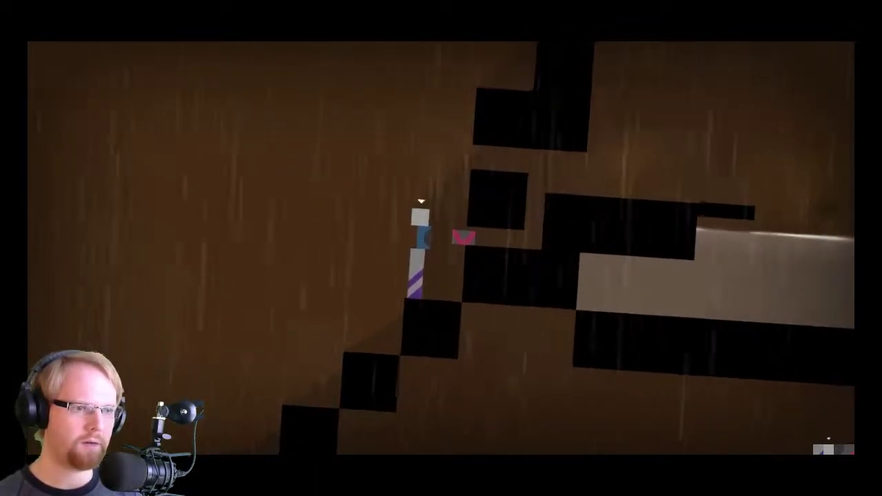
{"action": "key", "text": "Right"}
Jump the white square onto the black block, then onto the small block.
{"action": "key", "text": "Up"}
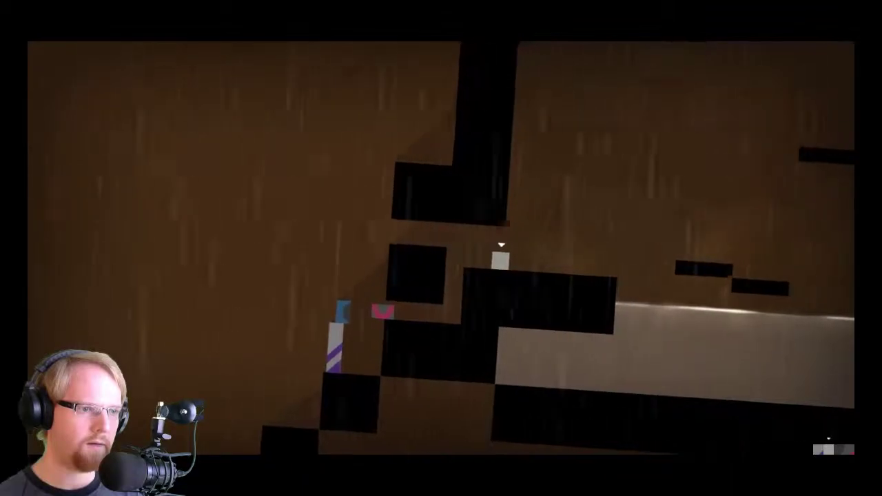
{"action": "key", "text": "Right"}
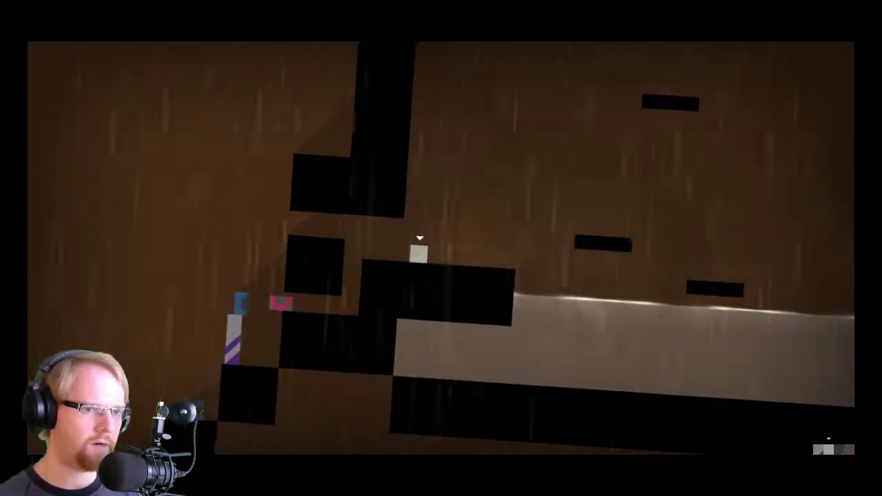
{"action": "key", "text": "Left"}
{"action": "key", "text": "Up"}
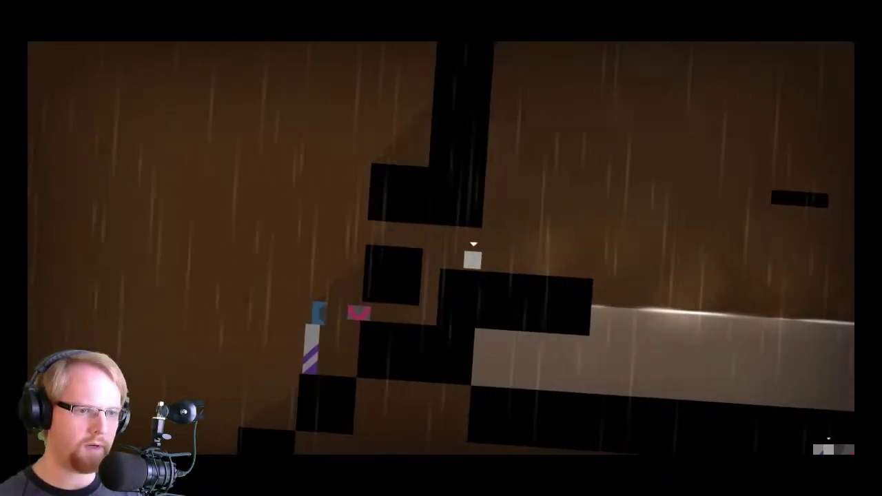
Jump the blue character up-right and the striped character up beside the pillar.
{"action": "key", "text": "q"}
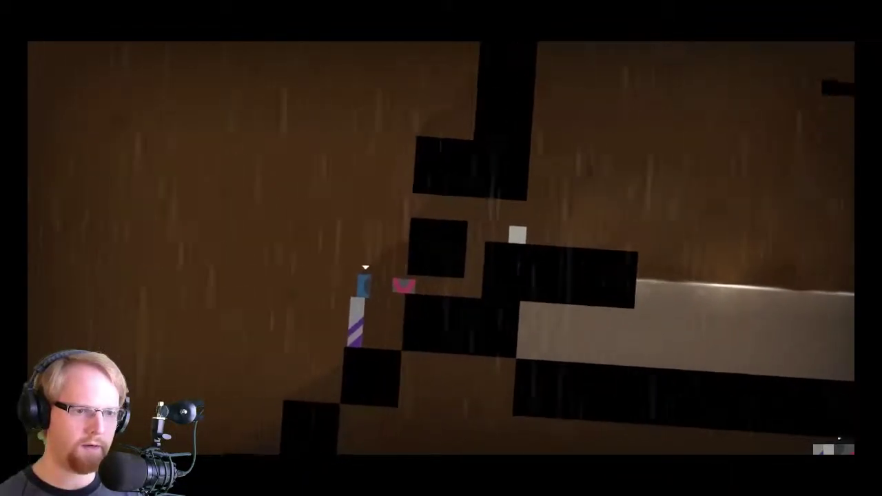
{"action": "key", "text": "Up"}
{"action": "key", "text": "Right"}
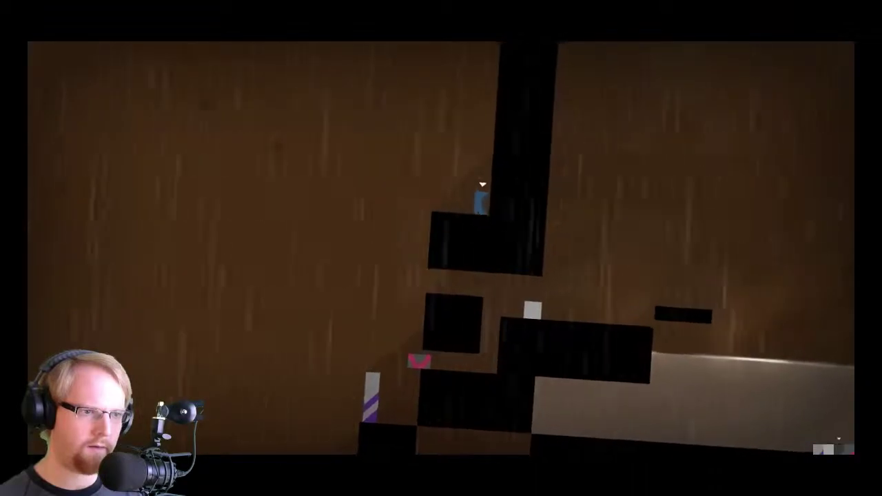
{"action": "key", "text": "Up"}
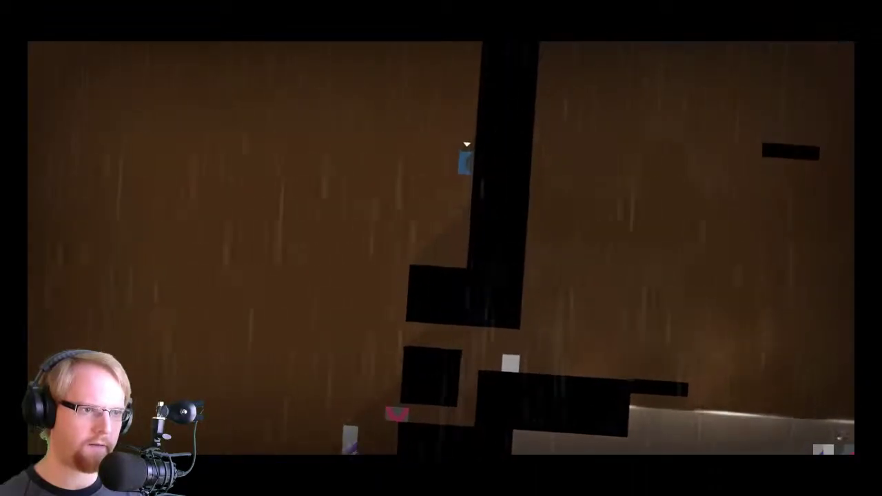
{"action": "key", "text": "q"}
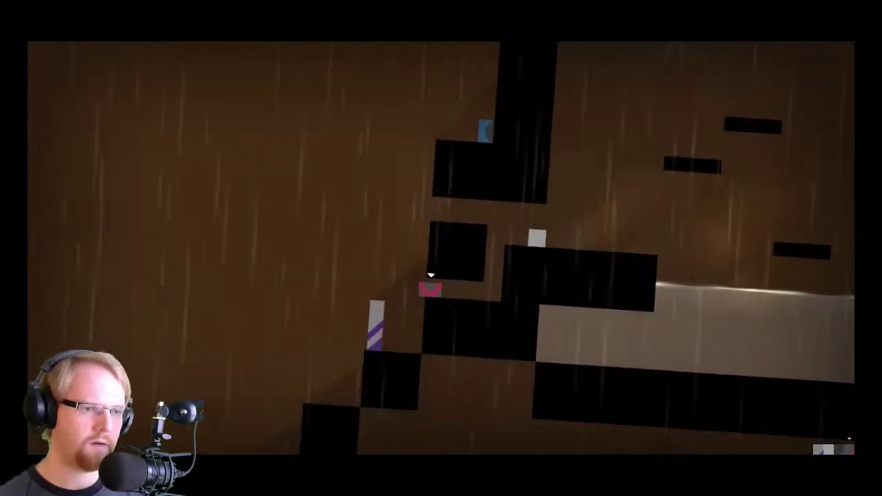
{"action": "key", "text": "q"}
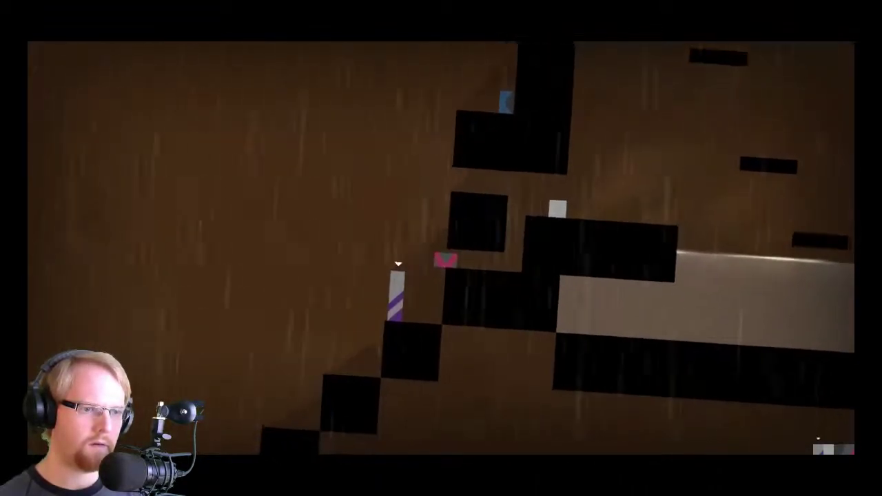
{"action": "key", "text": "Up"}
{"action": "key", "text": "Right"}
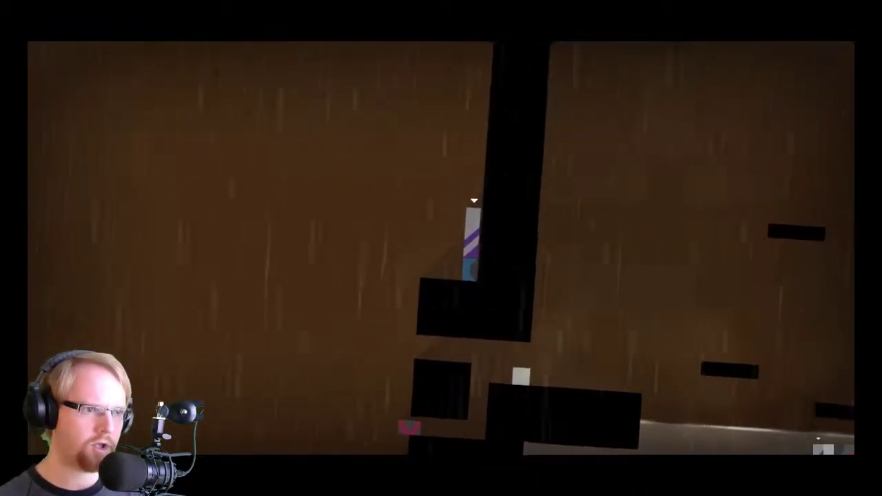
{"action": "key", "text": "Up"}
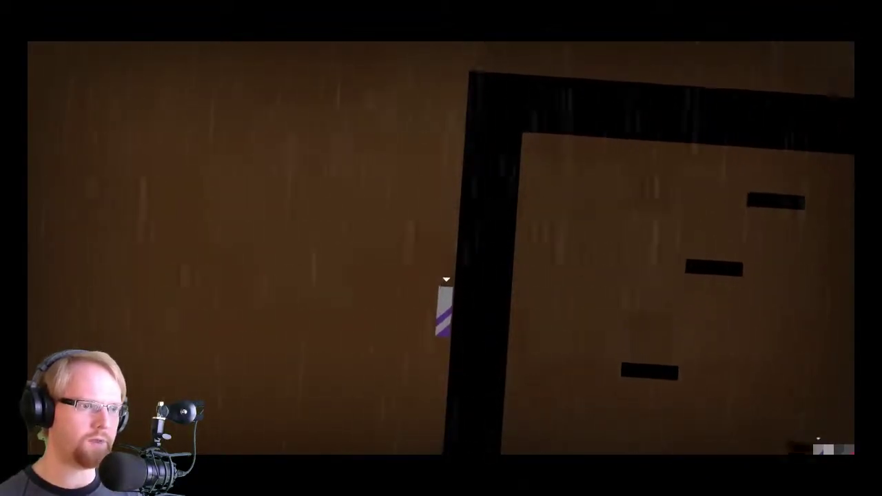
Move pink along its ledge and get the white square onto the black platform.
{"action": "key", "text": "Left"}
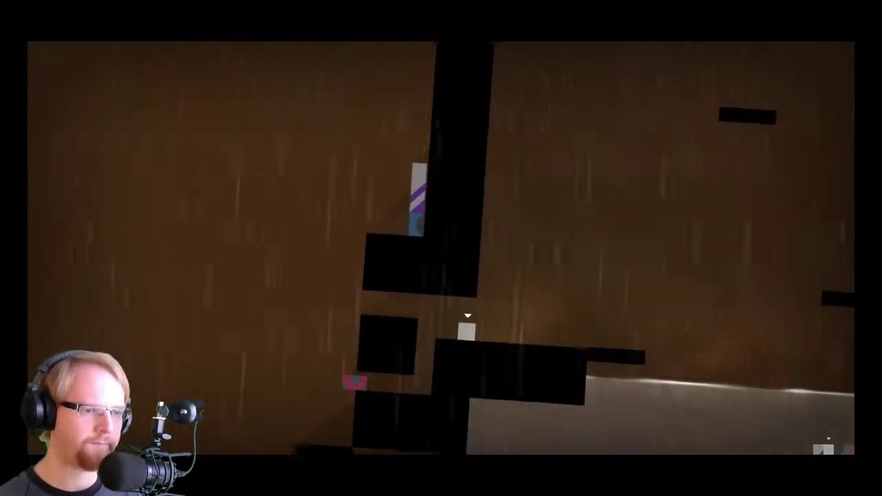
{"action": "key", "text": "Up"}
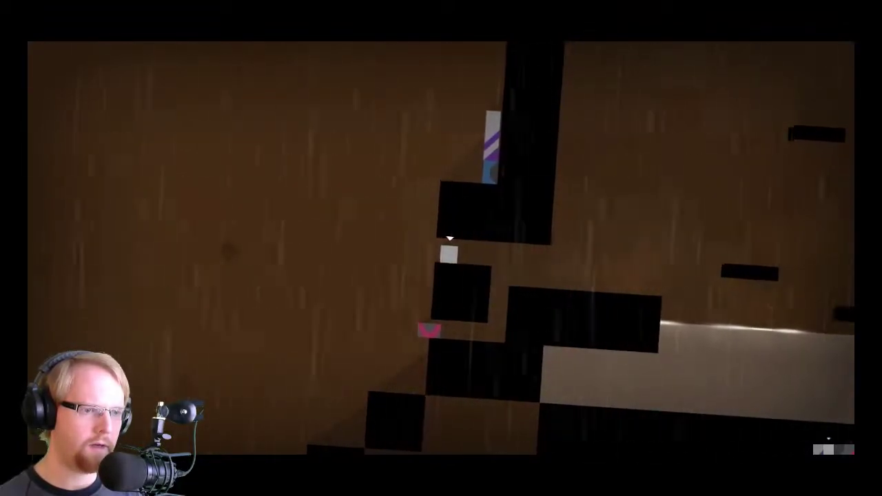
{"action": "key", "text": "q"}
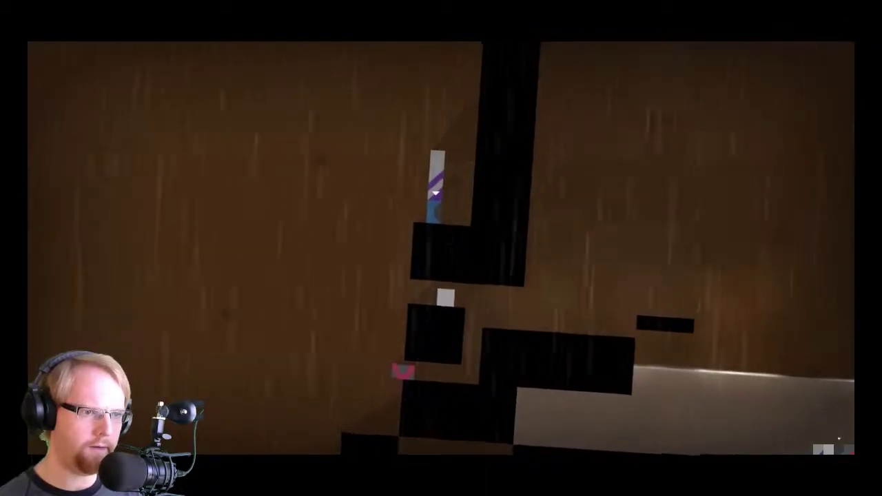
{"action": "key", "text": "Right"}
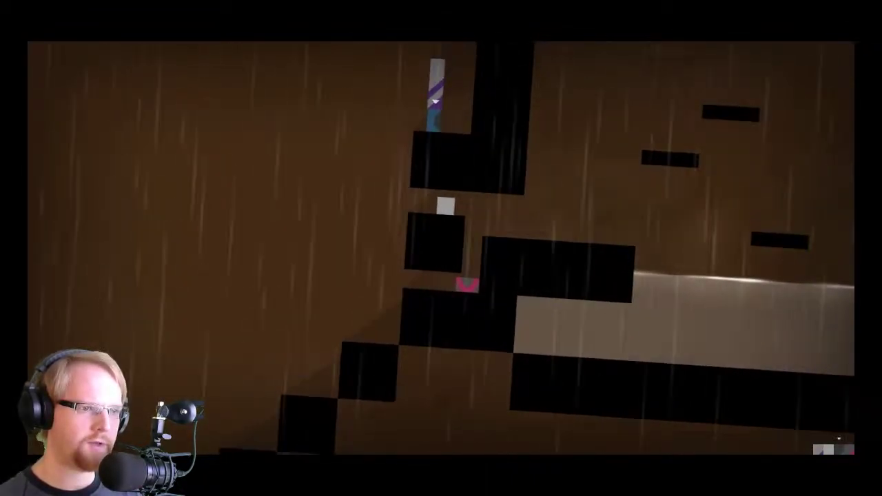
{"action": "key", "text": "e"}
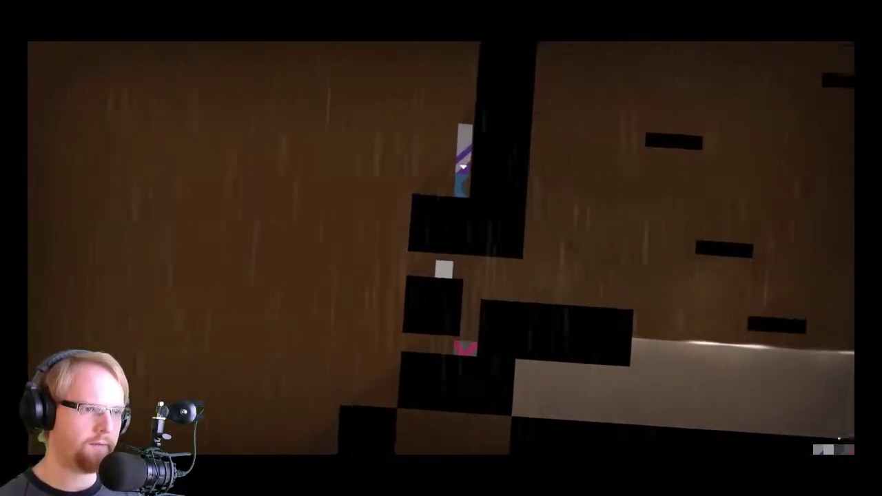
{"action": "key", "text": "Right"}
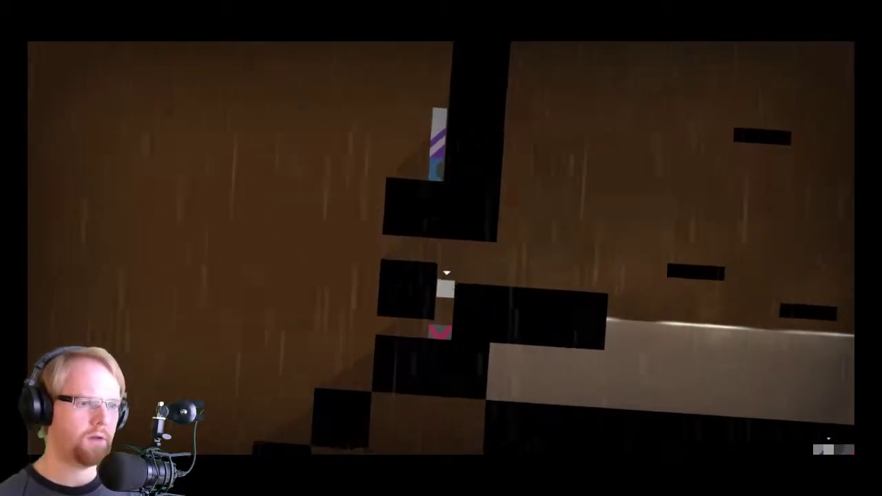
{"action": "key", "text": "Up"}
{"action": "key", "text": "Right"}
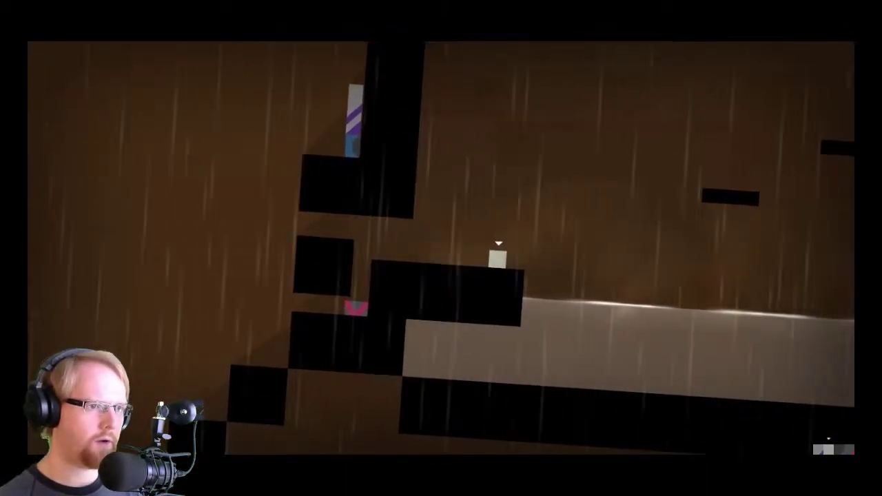
Walk the white square along the platform and leap it across the floating platforms.
{"action": "key", "text": "Left"}
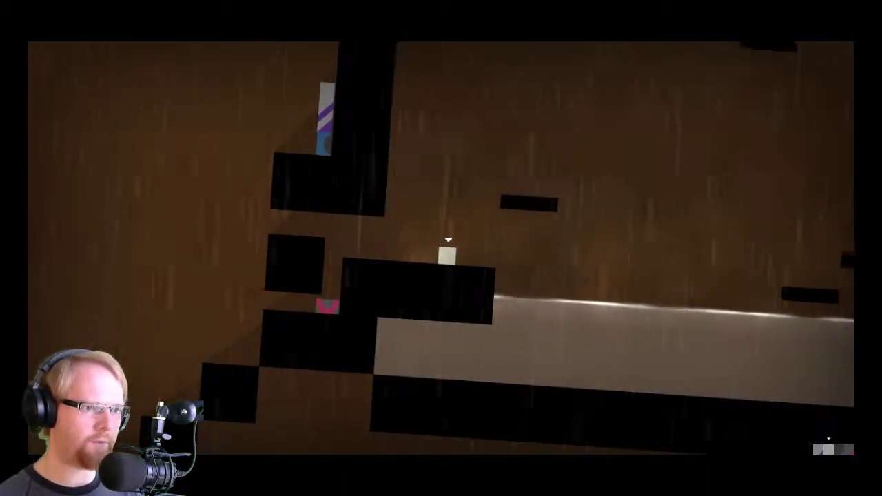
{"action": "key", "text": "Up"}
{"action": "key", "text": "Right"}
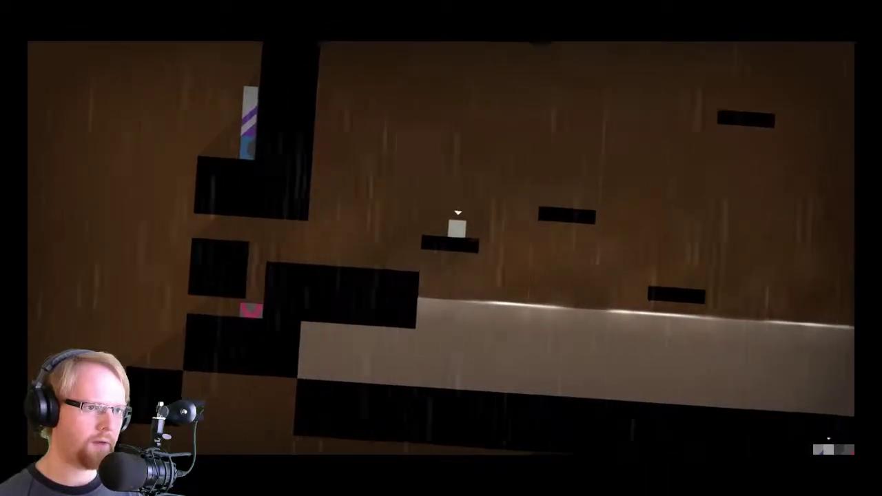
{"action": "key", "text": "Up"}
{"action": "key", "text": "Right"}
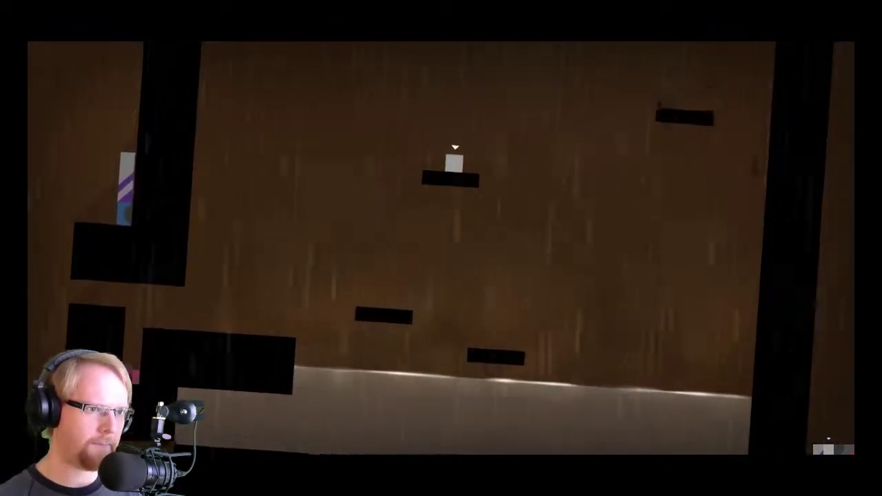
Ride the white square on the rising platform and drop it to lower ledges near the goals.
{"action": "key", "text": "Right"}
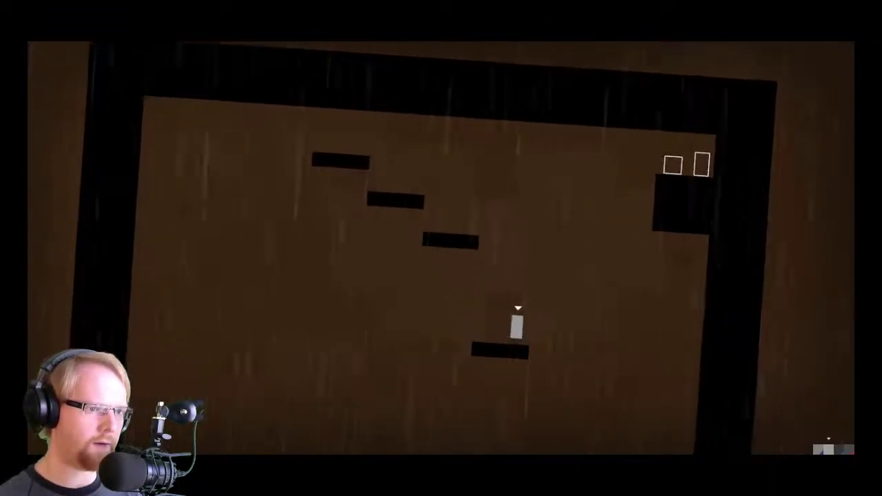
{"action": "key", "text": "Right"}
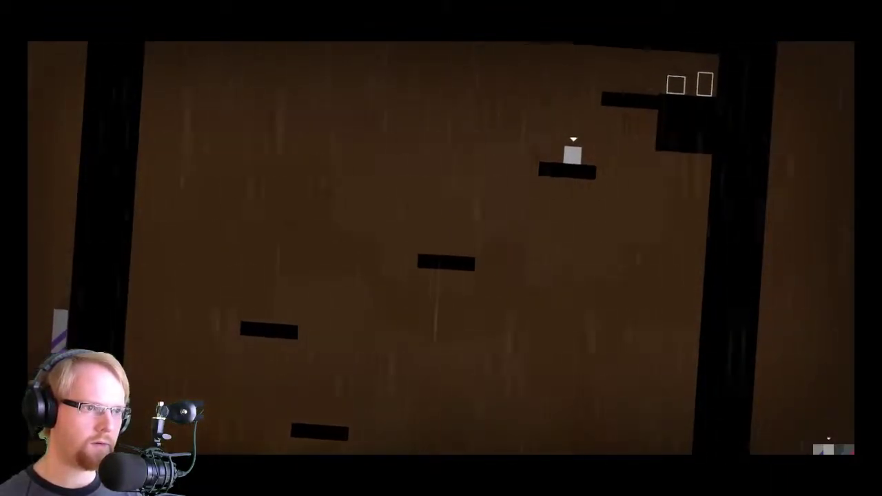
{"action": "key", "text": "Right"}
{"action": "key", "text": "Left"}
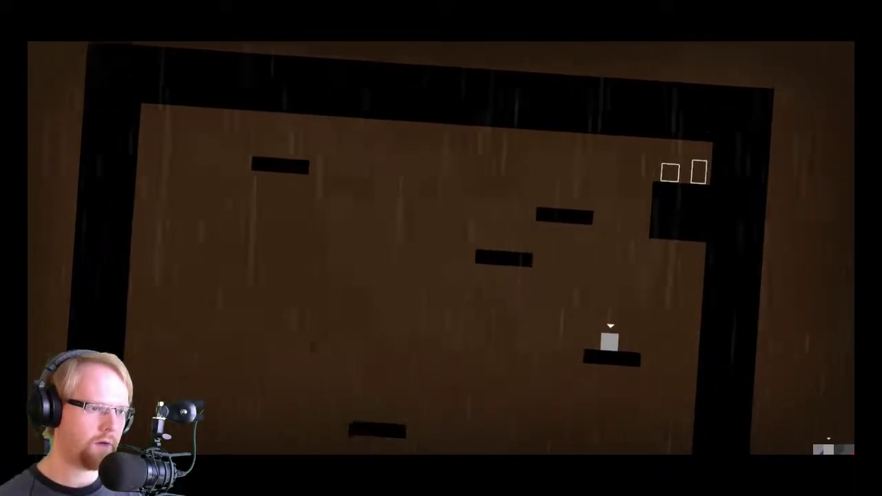
Drop the striped character beside blue and stand the blue character on top of it.
{"action": "key", "text": "e"}
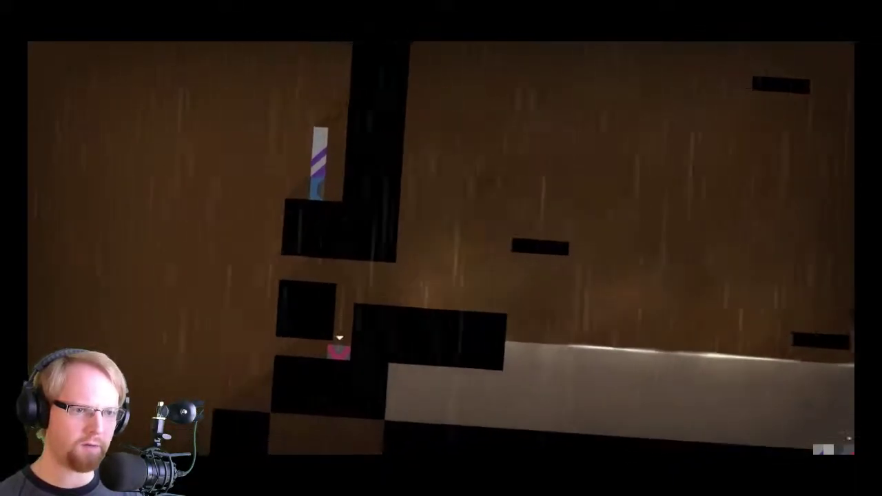
{"action": "key", "text": "e"}
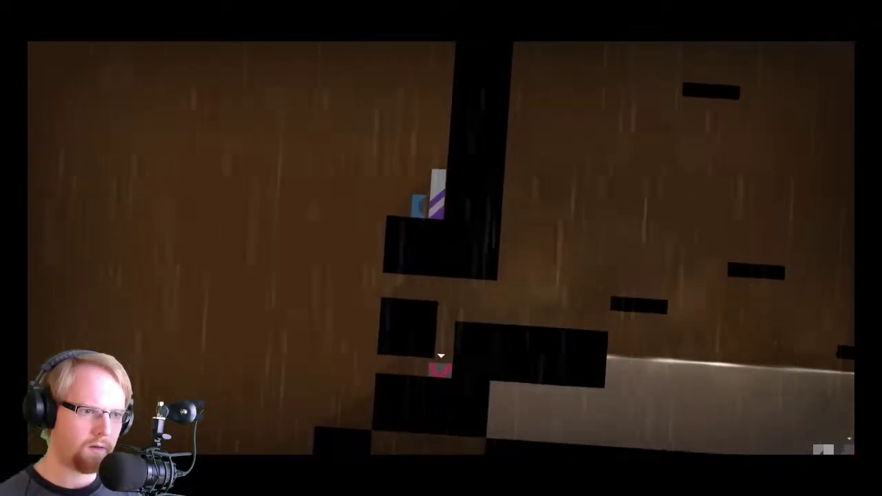
{"action": "key", "text": "e"}
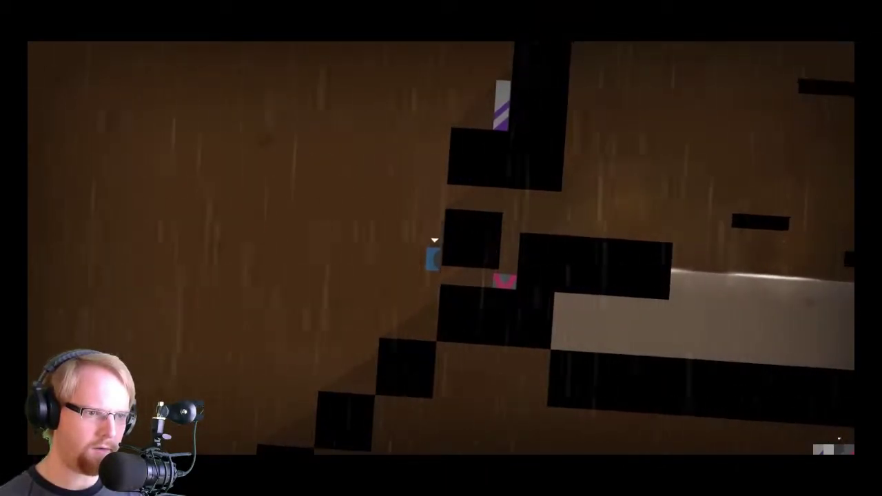
{"action": "key", "text": "e"}
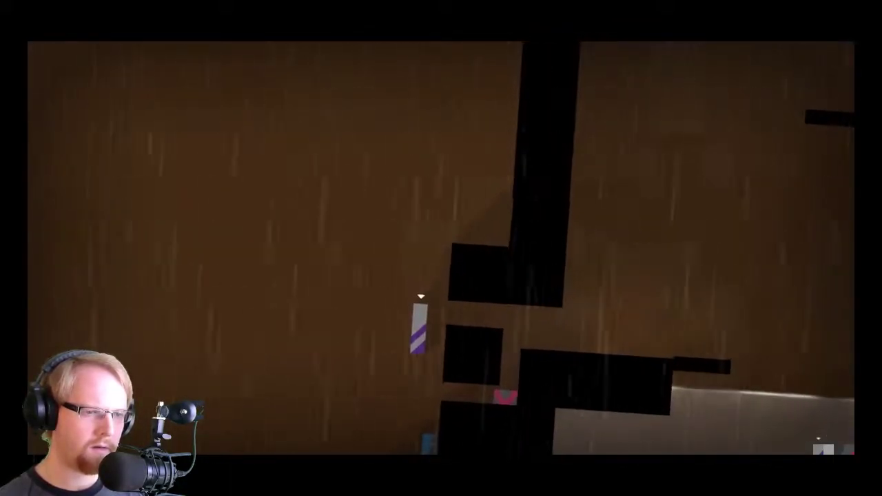
{"action": "key", "text": "e"}
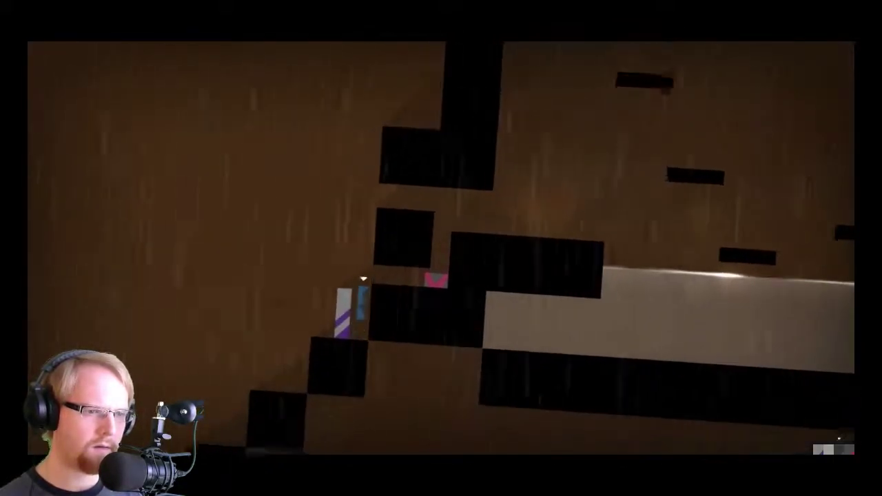
{"action": "key", "text": "a"}
{"action": "key", "text": "w"}
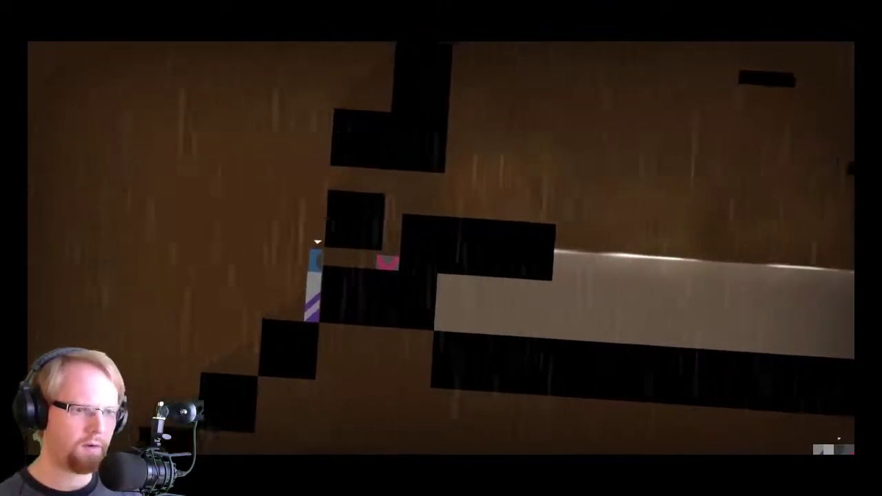
Jump the blue character onto the upper ledge and across to a floating platform.
{"action": "key", "text": "w"}
{"action": "key", "text": "d"}
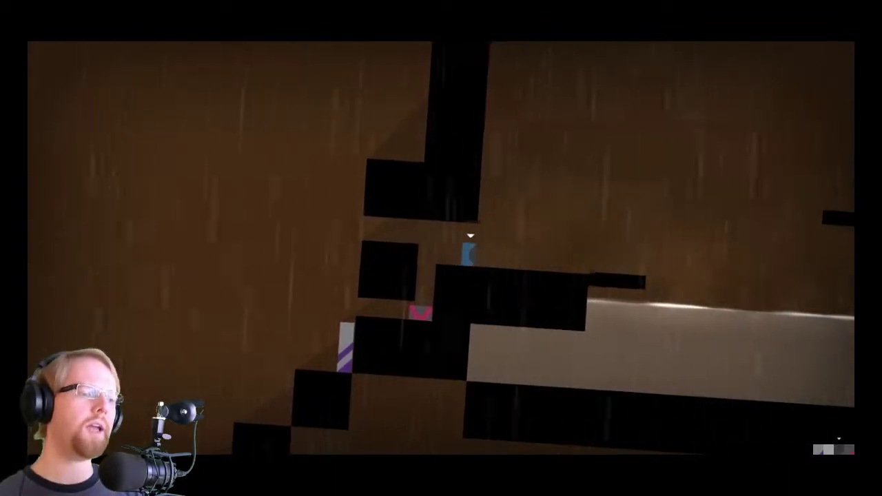
{"action": "key", "text": "w"}
{"action": "key", "text": "d"}
Climb the blue character across the ledges to a raised platform.
{"action": "key", "text": "w"}
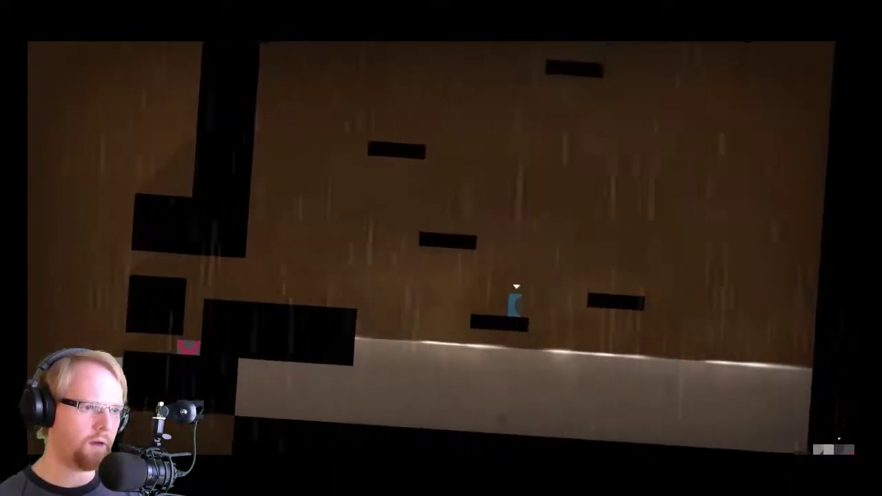
{"action": "key", "text": "w"}
{"action": "key", "text": "a"}
{"action": "key", "text": "w"}
{"action": "key", "text": "w"}
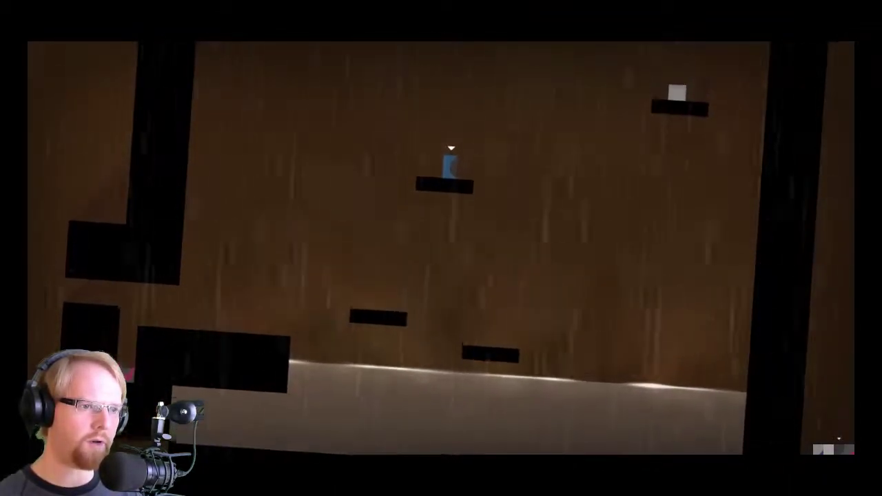
{"action": "key", "text": "w"}
{"action": "key", "text": "w"}
{"action": "key", "text": "w"}
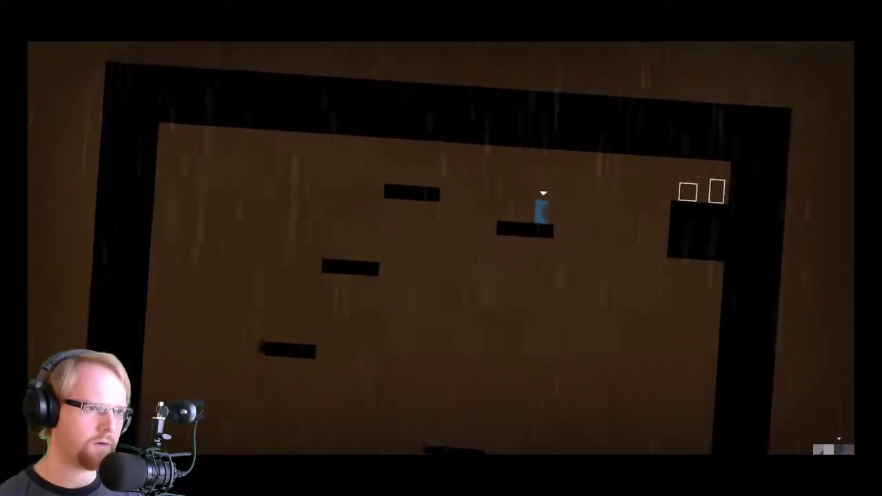
Drop blue into its outlined goal, then guide the grey block into its outline.
{"action": "key", "text": "d"}
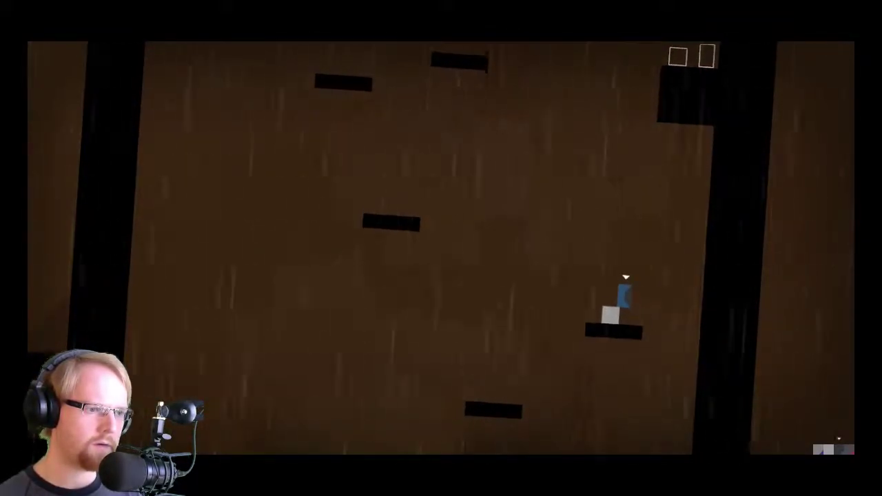
{"action": "key", "text": "w"}
{"action": "key", "text": "d"}
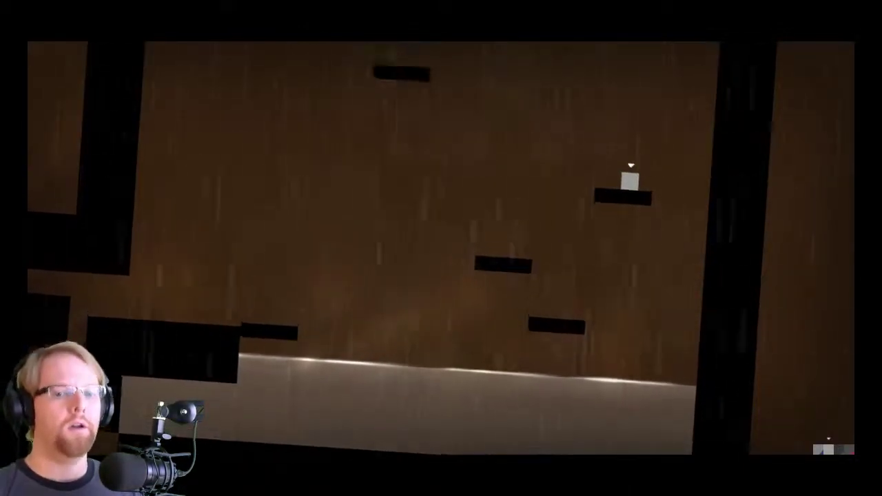
{"action": "key", "text": "Up"}
{"action": "key", "text": "Right"}
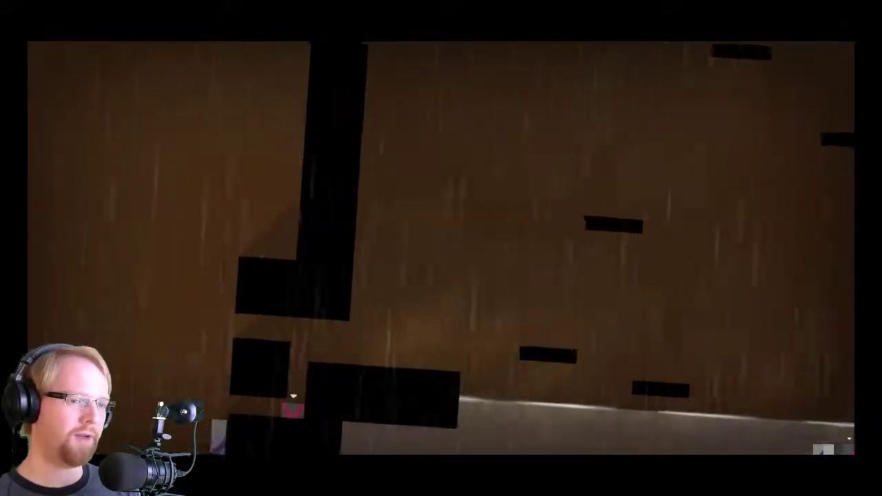
Walk the pink block down the staircase, across the pillars, and into the gap.
{"action": "key", "text": "Left"}
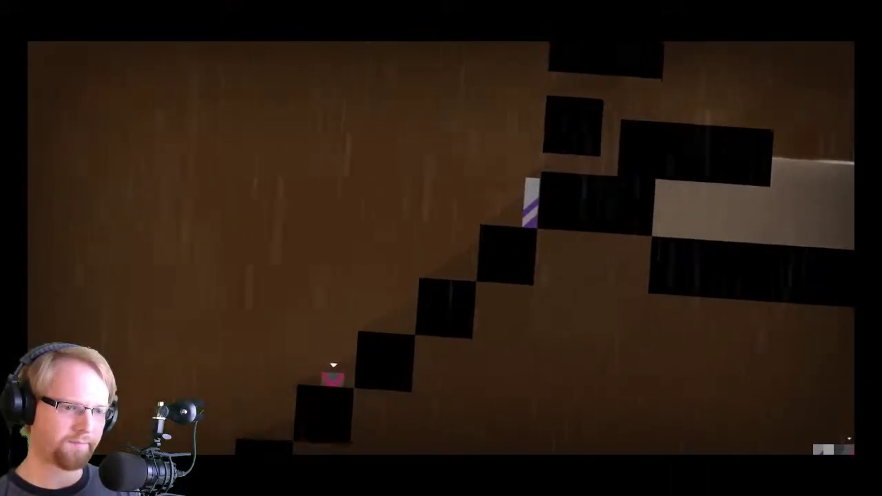
{"action": "key", "text": "Up"}
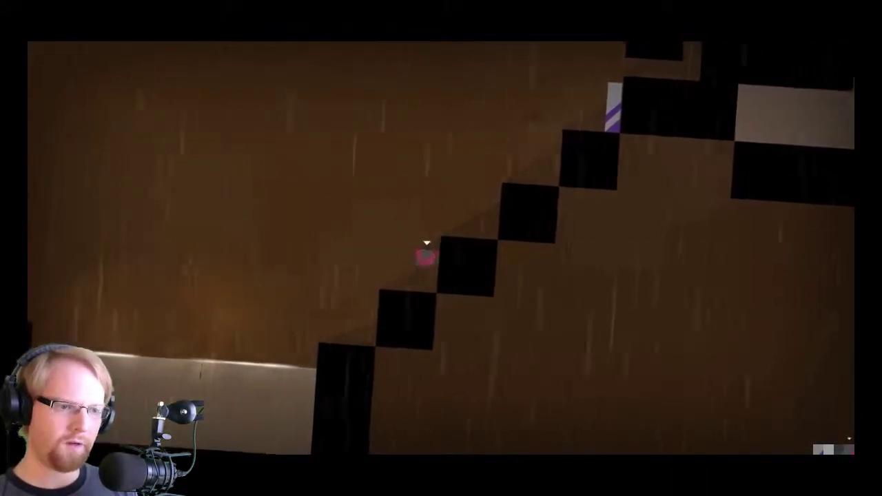
{"action": "key", "text": "Left"}
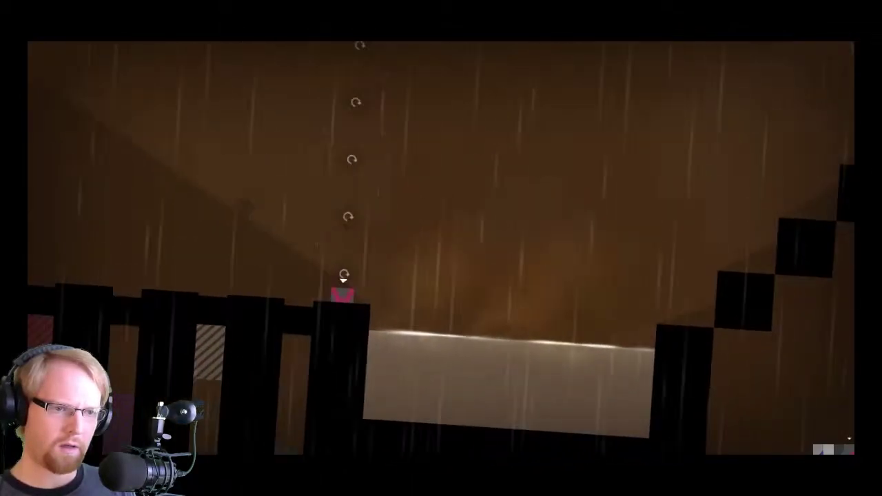
{"action": "key", "text": "Left"}
{"action": "key", "text": "Up"}
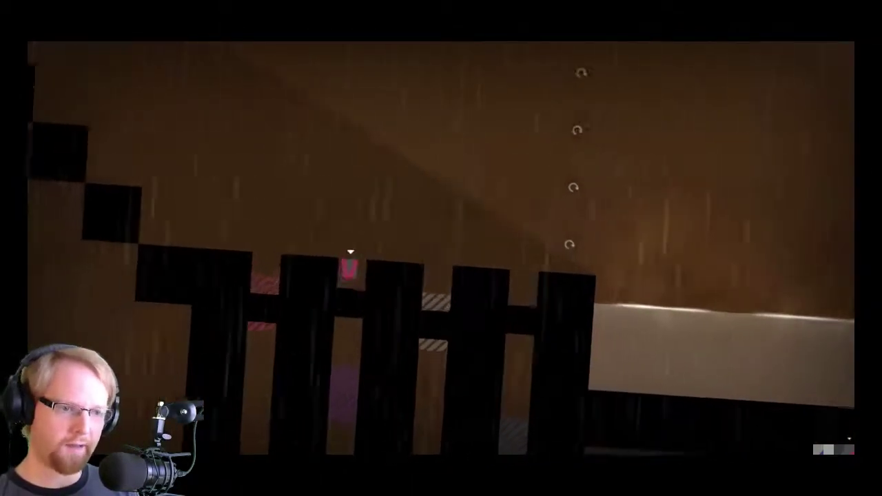
{"action": "key", "text": "Right"}
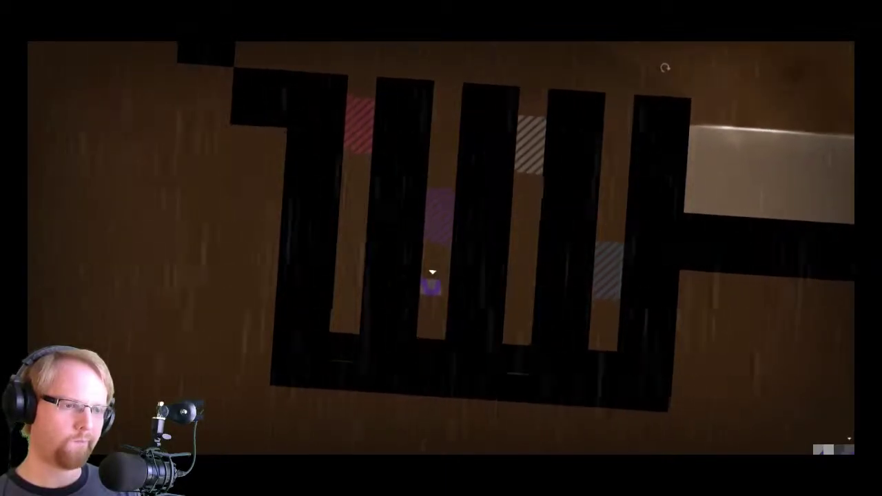
Climb the purple block above the red block, then cycle through the striped, pink and white blocks.
{"action": "key", "text": "Up"}
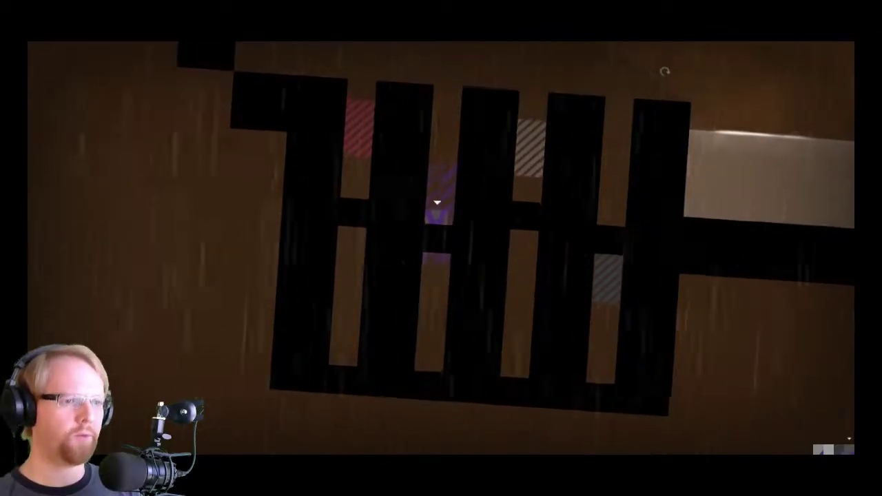
{"action": "key", "text": "Left"}
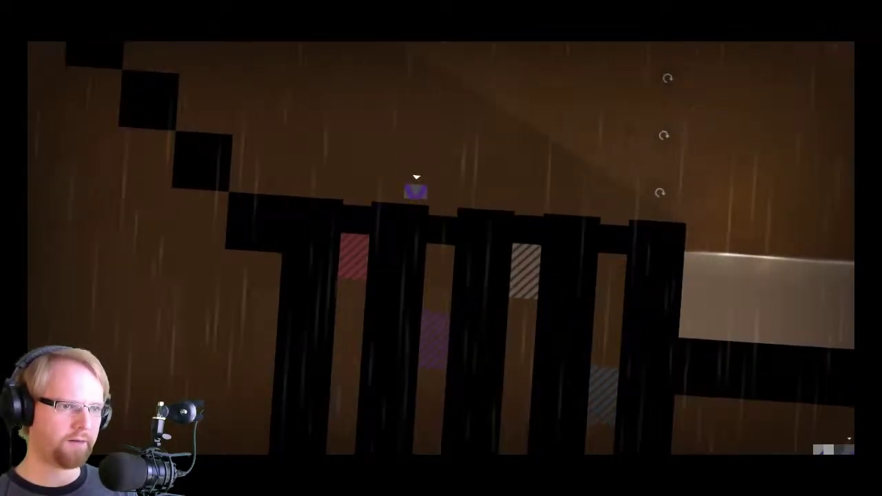
{"action": "key", "text": "Left"}
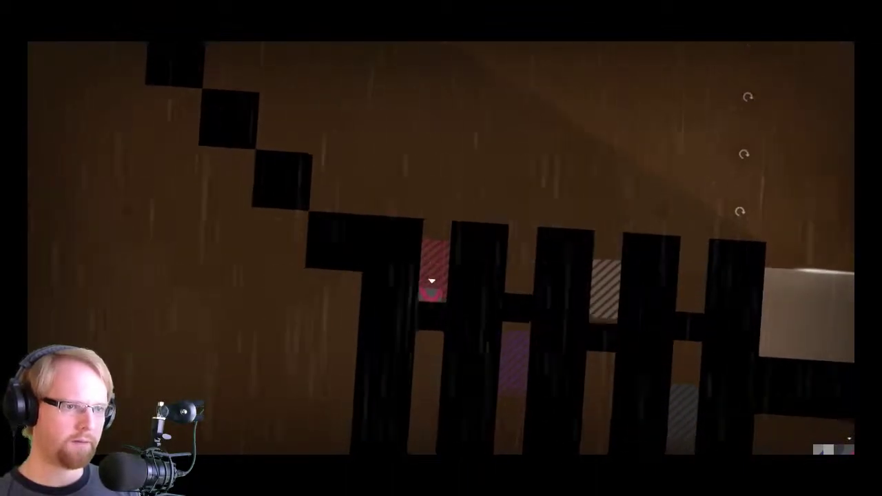
{"action": "key", "text": "q"}
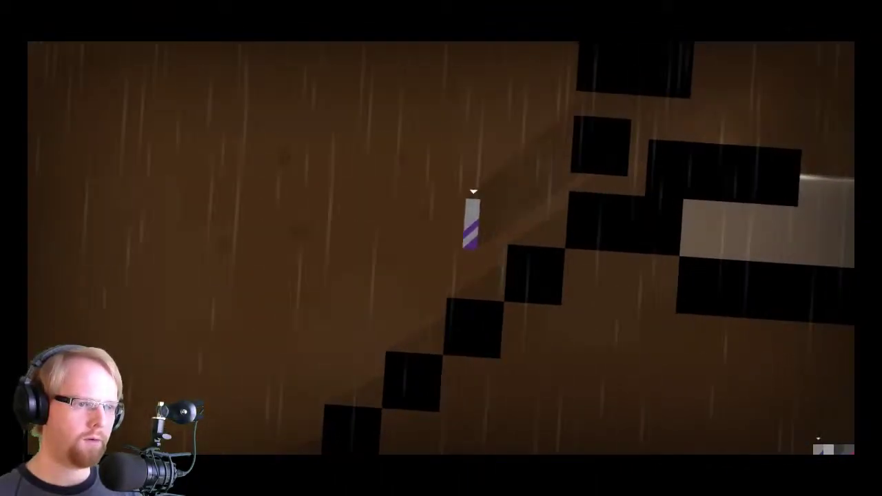
{"action": "key", "text": "Left"}
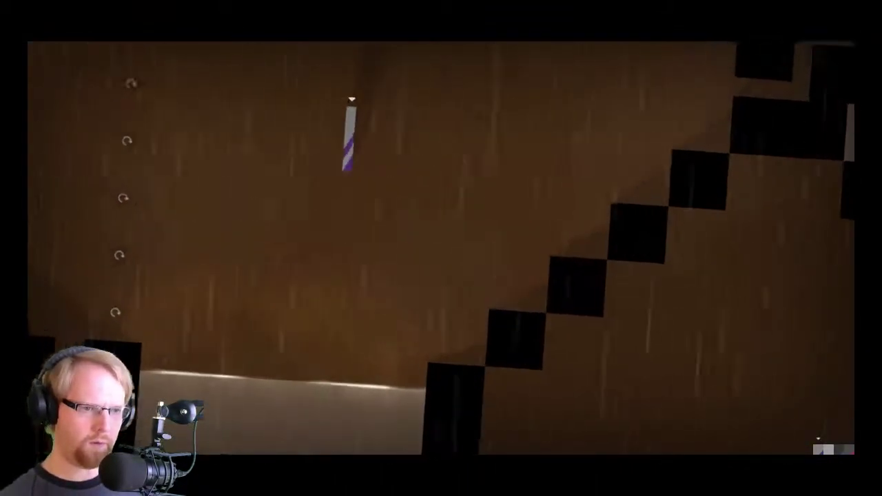
{"action": "key", "text": "Left"}
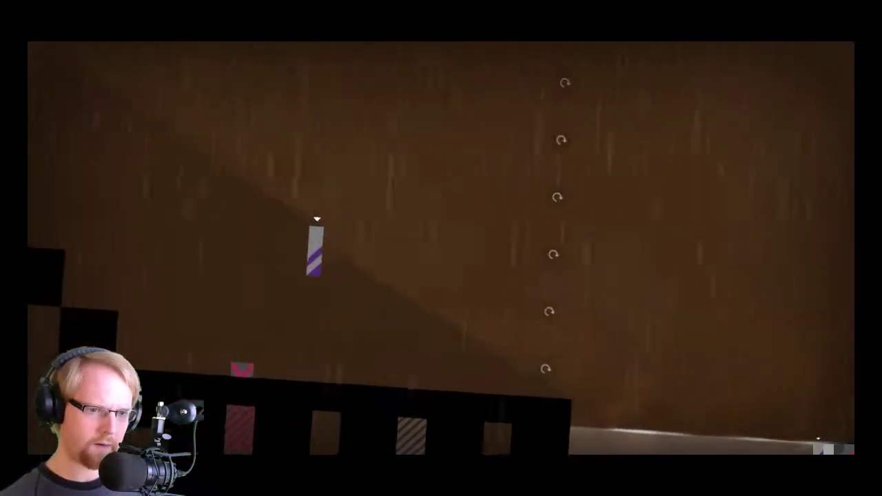
{"action": "key", "text": "q"}
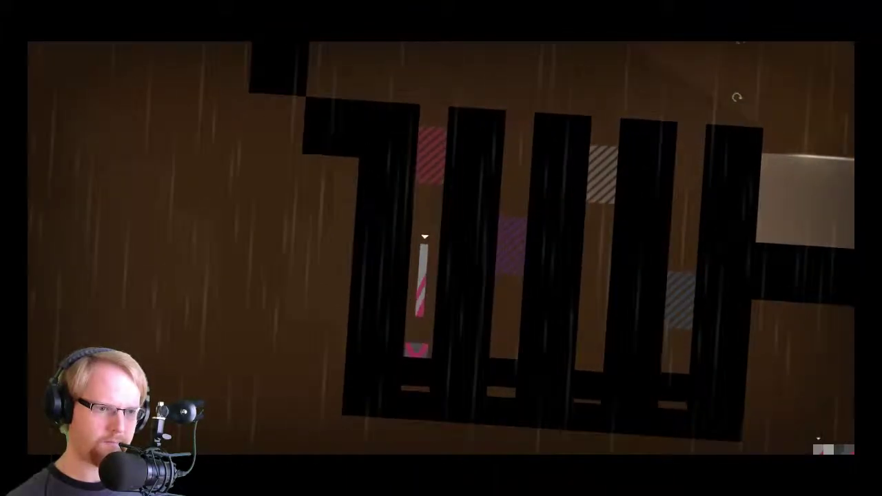
{"action": "key", "text": "q"}
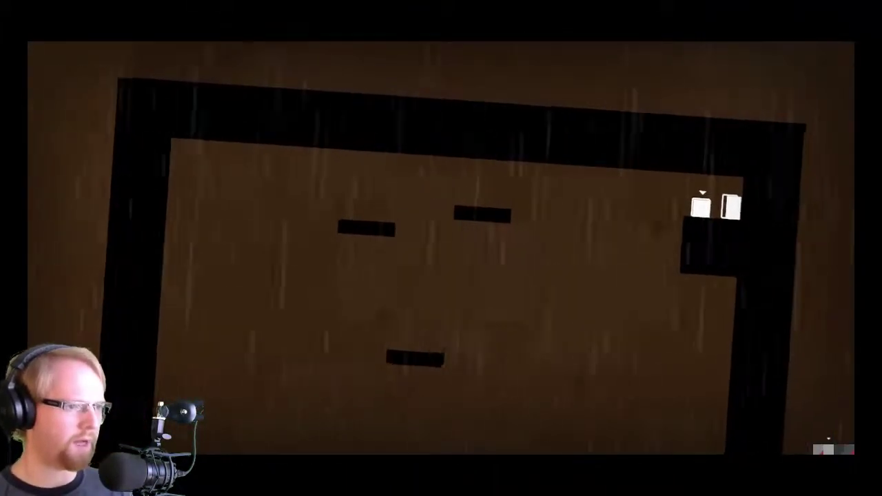
Switch past the pink block to the tall striped block and jump it onto the left pillar.
{"action": "key", "text": "e"}
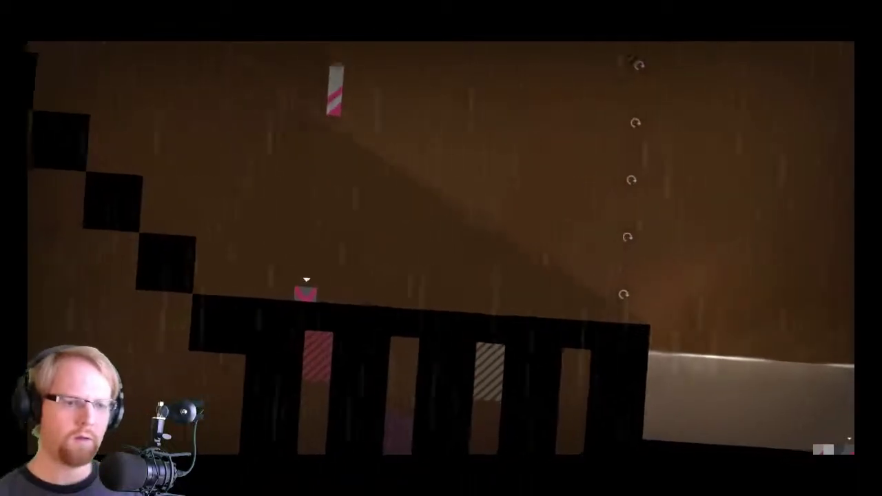
{"action": "key", "text": "e"}
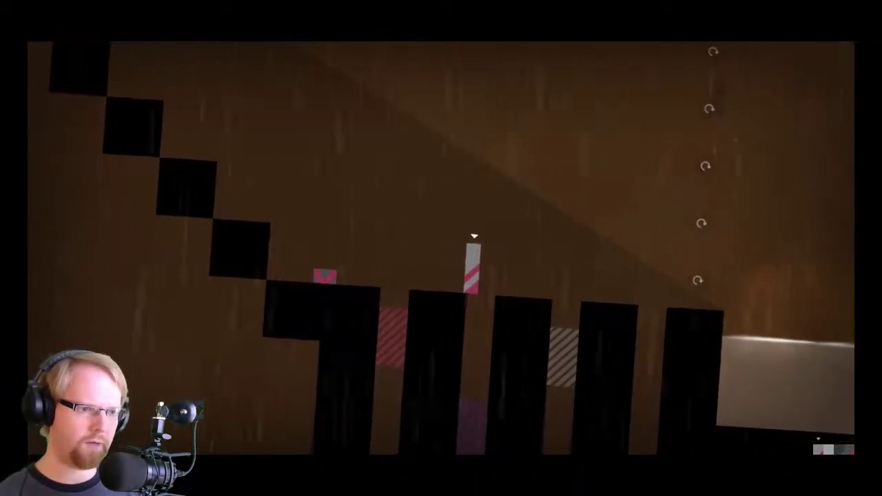
{"action": "key", "text": "w"}
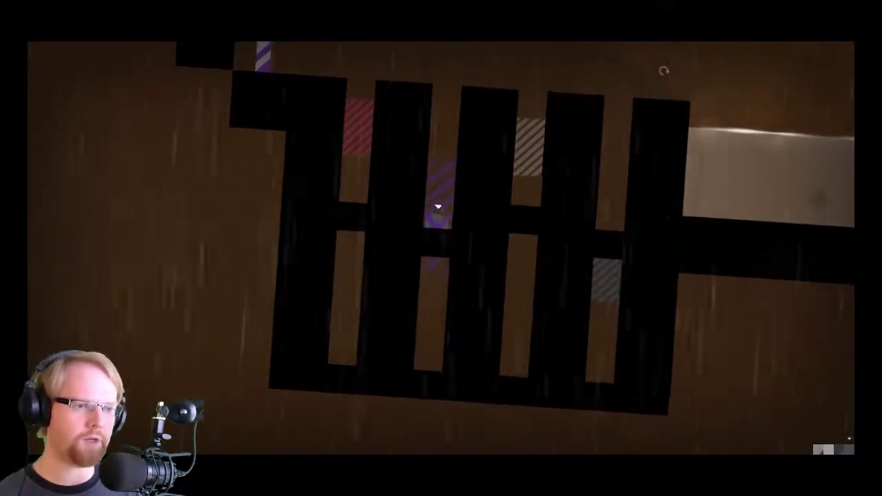
Hop the purple block out of the shaft onto the striped block, then climb the striped block a step.
{"action": "key", "text": "Left"}
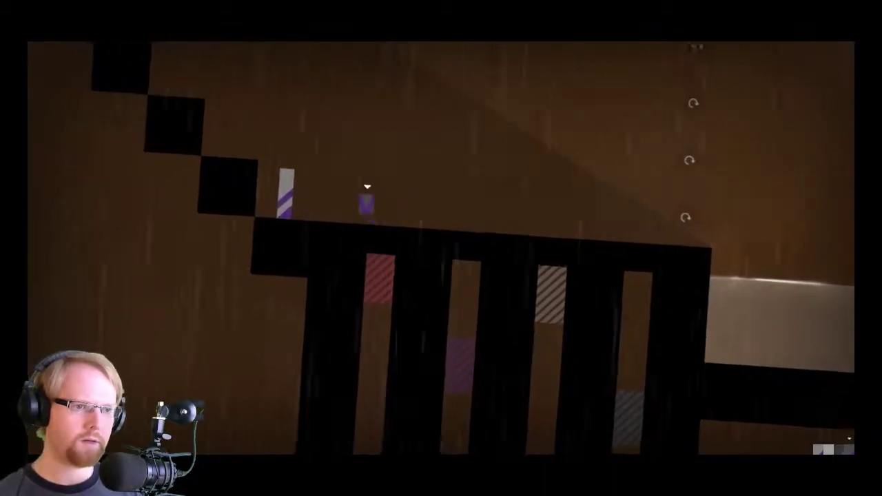
{"action": "key", "text": "Left"}
{"action": "key", "text": "Up"}
{"action": "key", "text": "Up"}
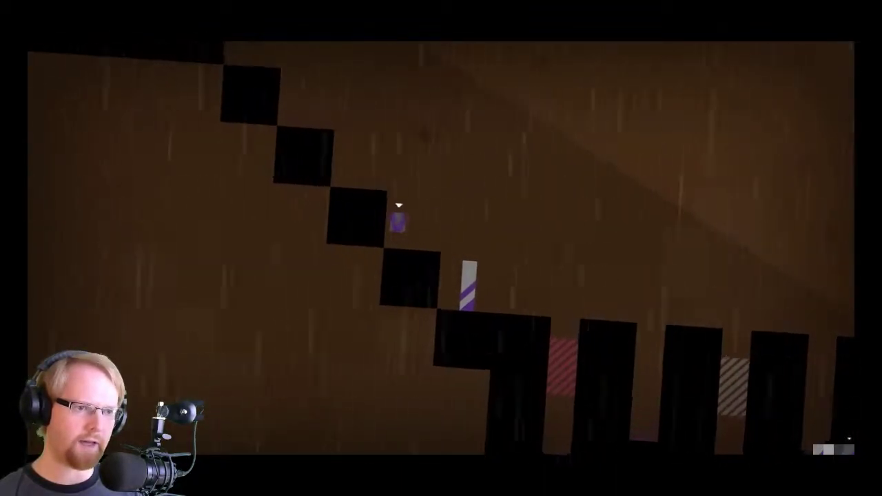
{"action": "key", "text": "Right"}
{"action": "key", "text": "e"}
{"action": "key", "text": "Left"}
{"action": "key", "text": "Up"}
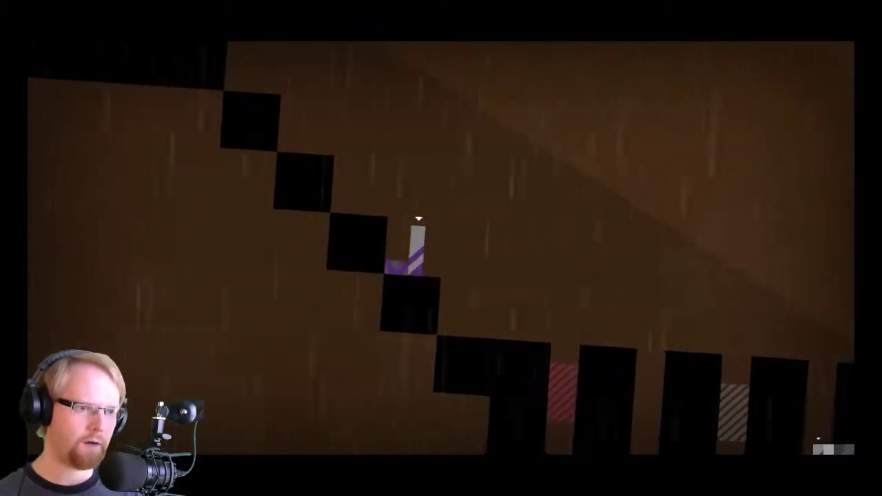
Leapfrog the purple and striped blocks up several more staircase steps.
{"action": "key", "text": "q"}
{"action": "key", "text": "Left"}
{"action": "key", "text": "Up"}
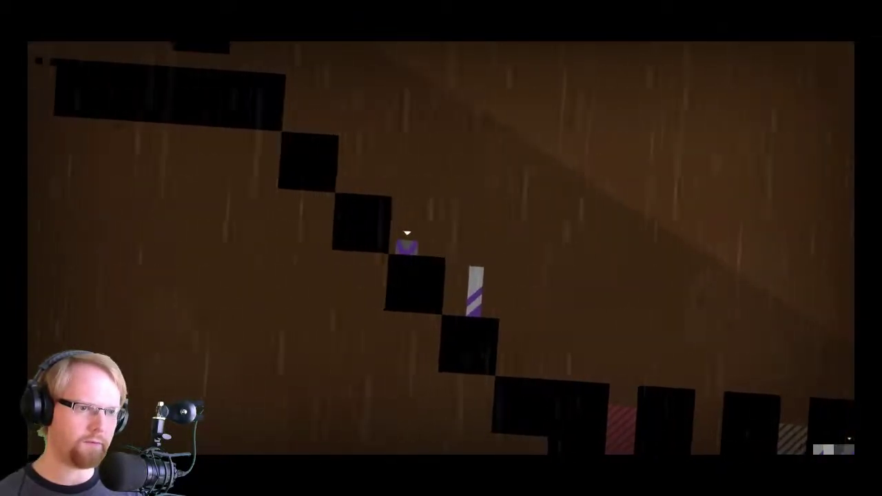
{"action": "key", "text": "e"}
{"action": "key", "text": "Left"}
{"action": "key", "text": "Up"}
{"action": "key", "text": "q"}
{"action": "key", "text": "Up"}
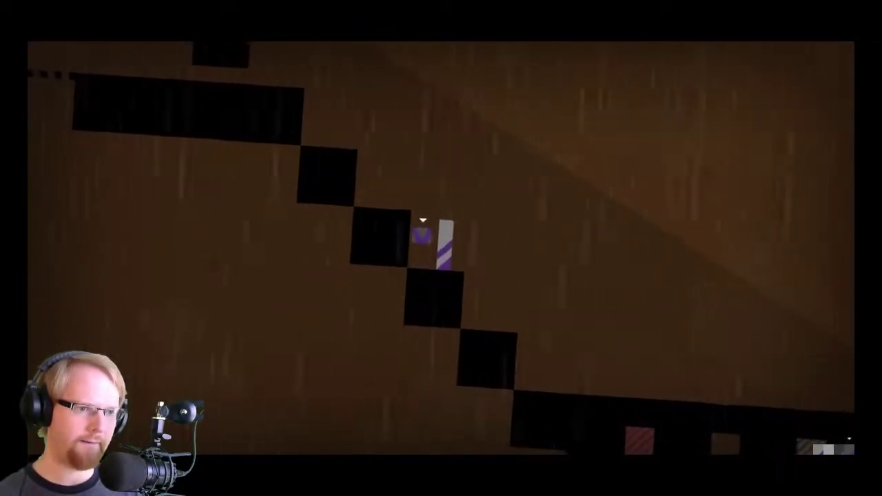
{"action": "key", "text": "Left"}
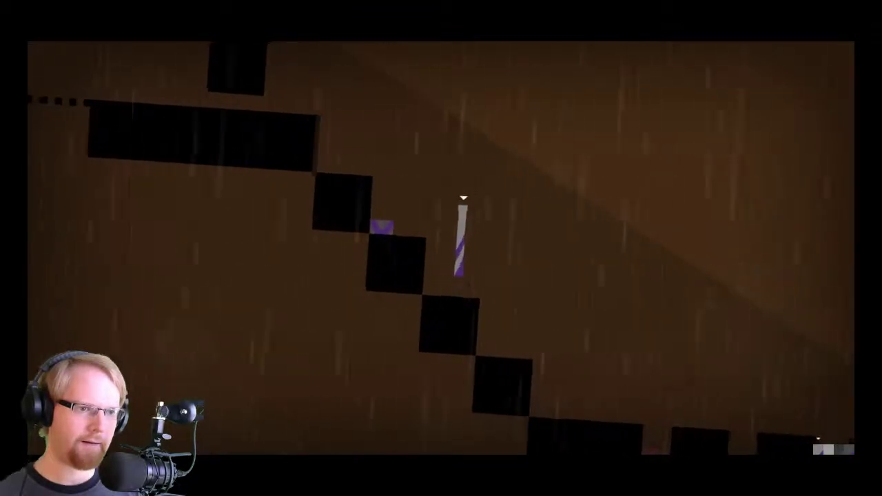
{"action": "key", "text": "Up"}
Bring both blocks onto the upper step and move the purple block onto the dotted ledge.
{"action": "key", "text": "Left"}
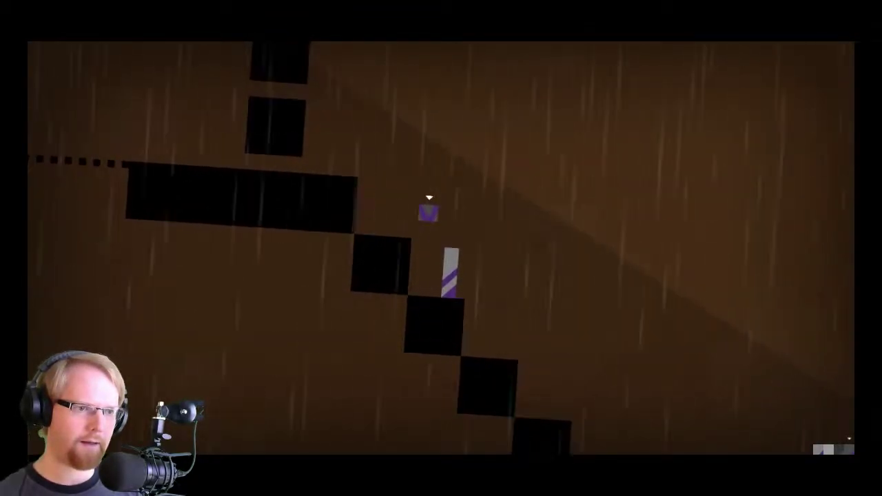
{"action": "key", "text": "Left"}
{"action": "key", "text": "e"}
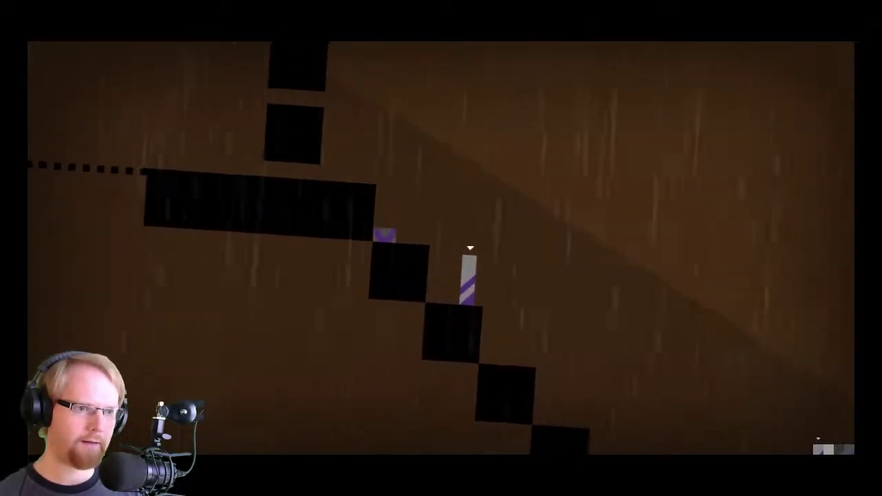
{"action": "key", "text": "Up"}
{"action": "key", "text": "Left"}
{"action": "key", "text": "q"}
{"action": "key", "text": "Up"}
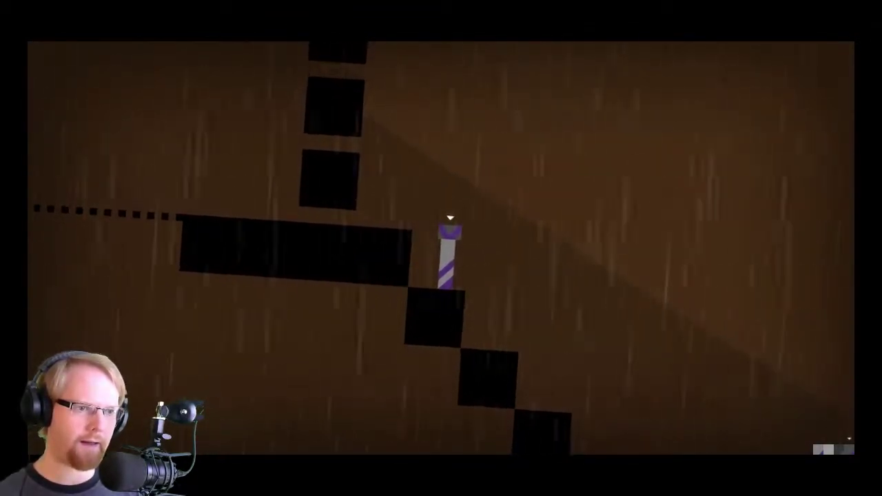
{"action": "key", "text": "Left"}
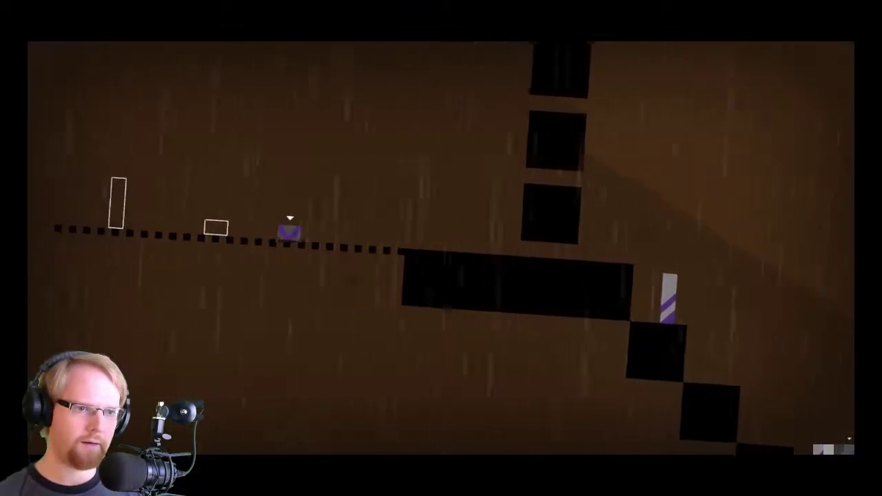
Jump the striped block up, move the purple block under the column, and start the striped block downstairs.
{"action": "key", "text": "e"}
{"action": "key", "text": "Left"}
{"action": "key", "text": "Up"}
{"action": "key", "text": "Up"}
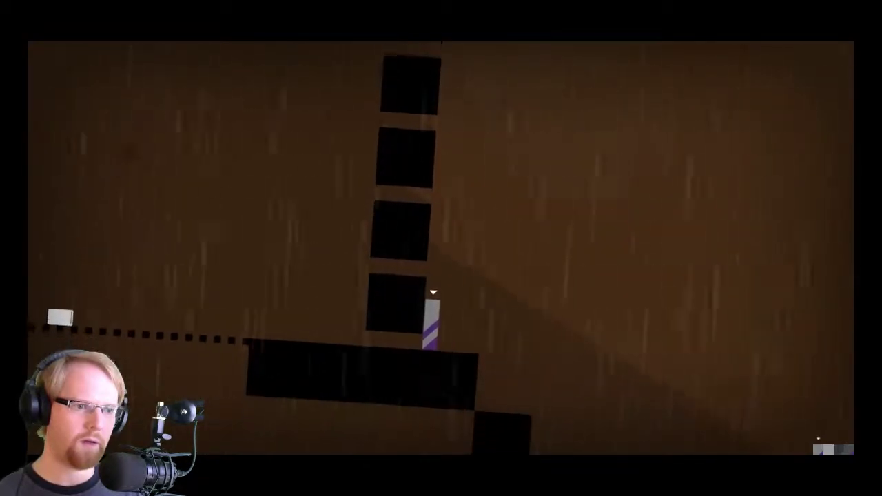
{"action": "key", "text": "e"}
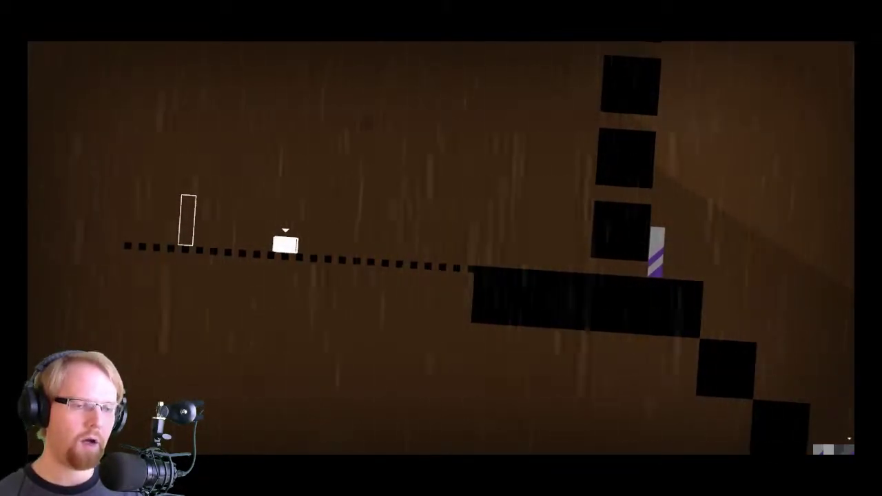
{"action": "key", "text": "Right"}
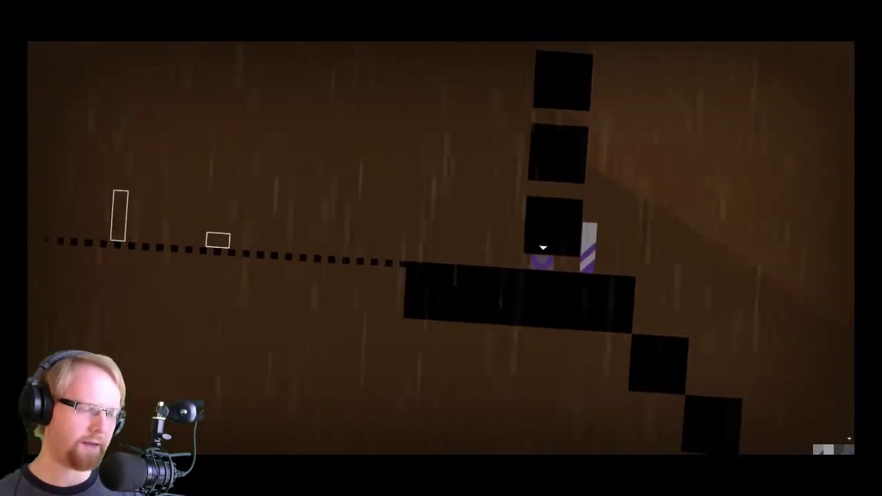
{"action": "key", "text": "q"}
{"action": "key", "text": "Right"}
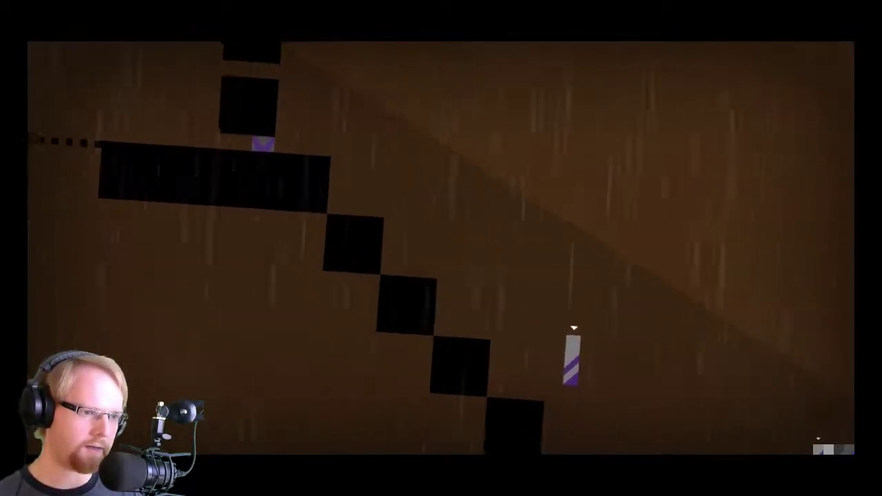
Climb the pink striped block up the stairs and hop the purple block around the black column.
{"action": "key", "text": "Up"}
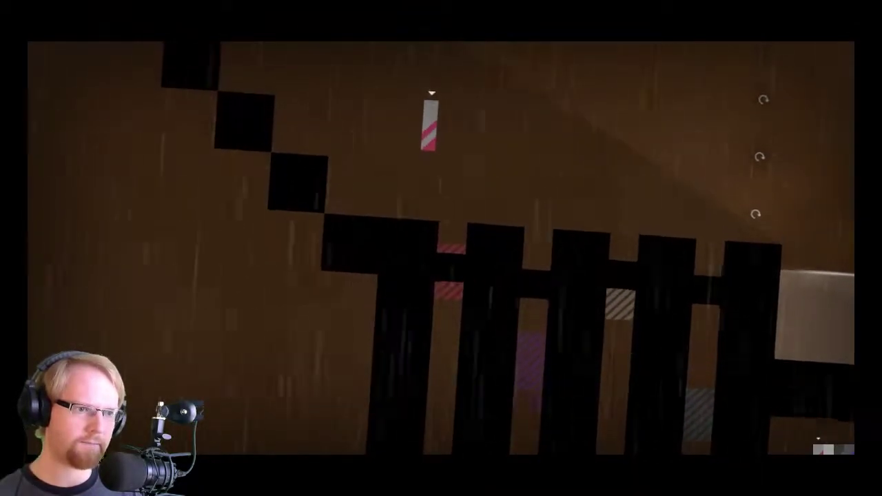
{"action": "key", "text": "Left"}
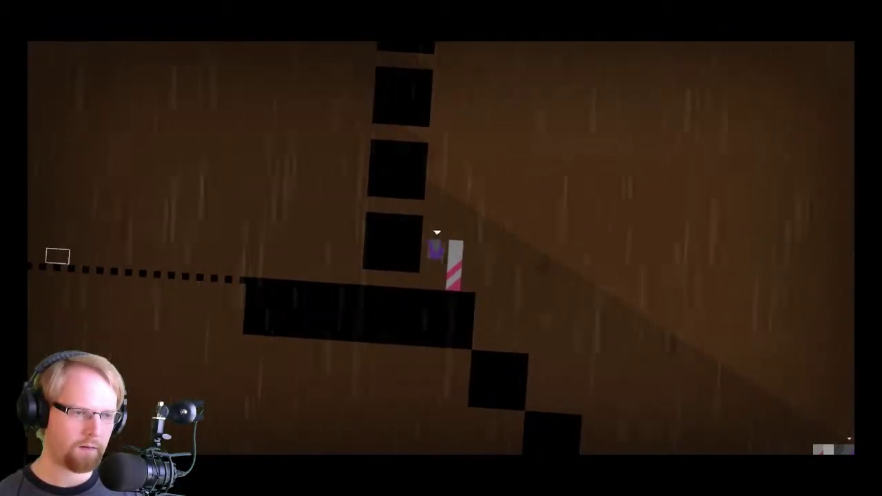
{"action": "key", "text": "Left"}
{"action": "key", "text": "space"}
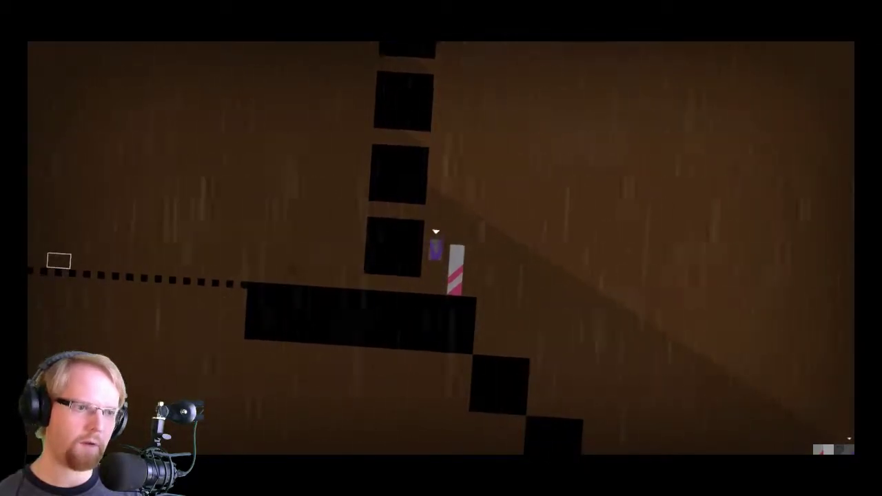
{"action": "key", "text": "Left"}
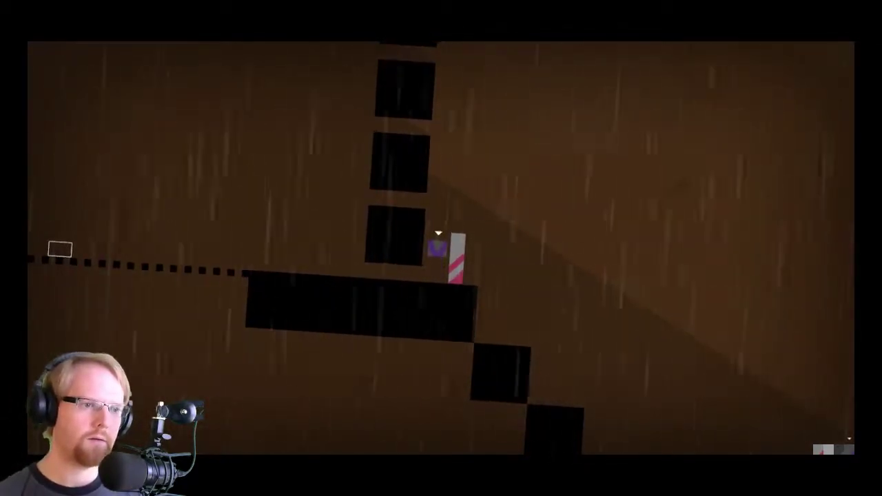
{"action": "key", "text": "space"}
{"action": "key", "text": "Left"}
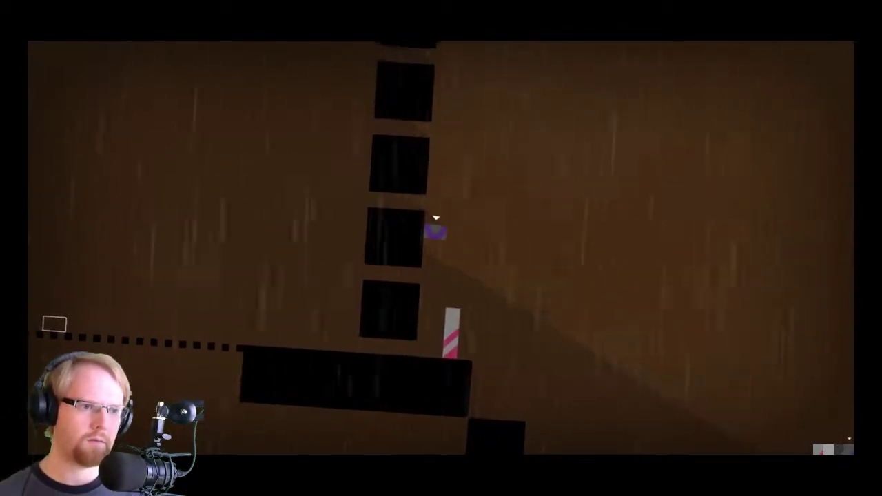
{"action": "key", "text": "Left"}
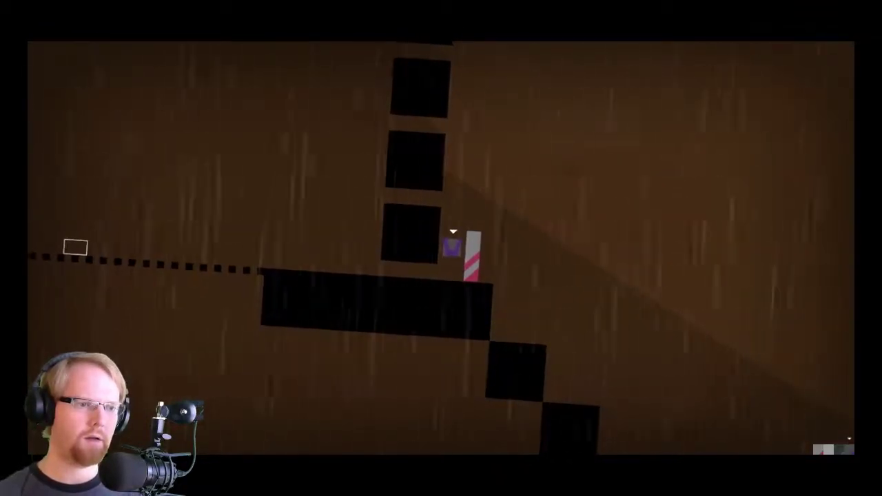
{"action": "key", "text": "Left"}
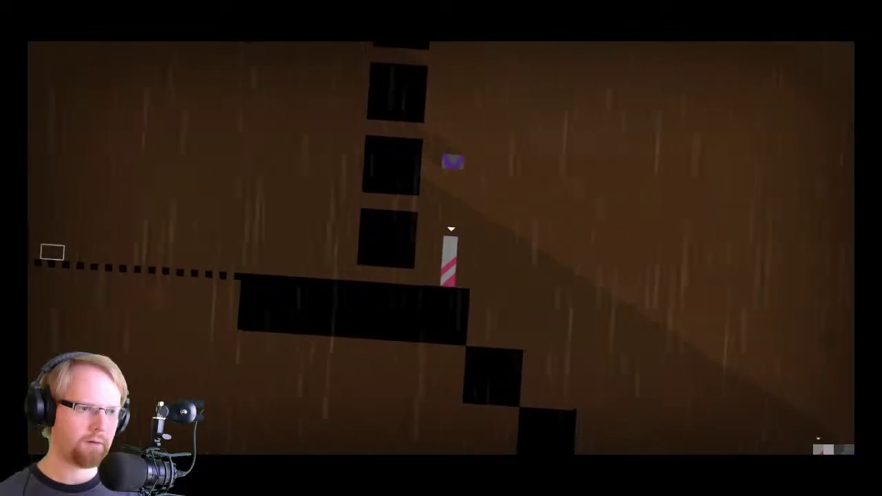
{"action": "key", "text": "e"}
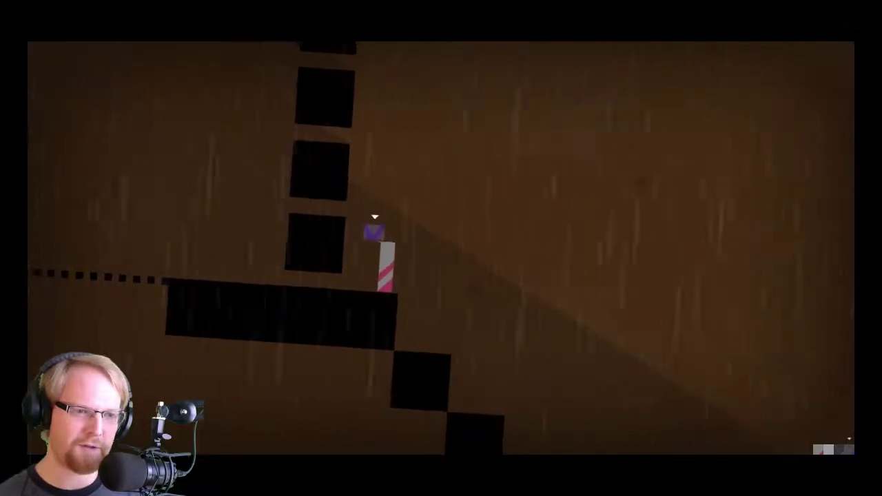
Stack the purple and pink blocks, jumping each repeatedly to work the purple one into a column gap.
{"action": "key", "text": "Left"}
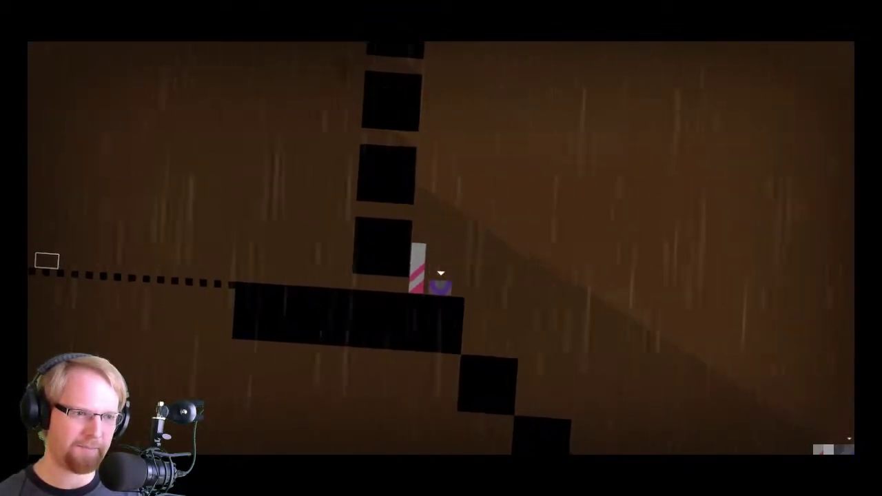
{"action": "key", "text": "Up"}
{"action": "key", "text": "Left"}
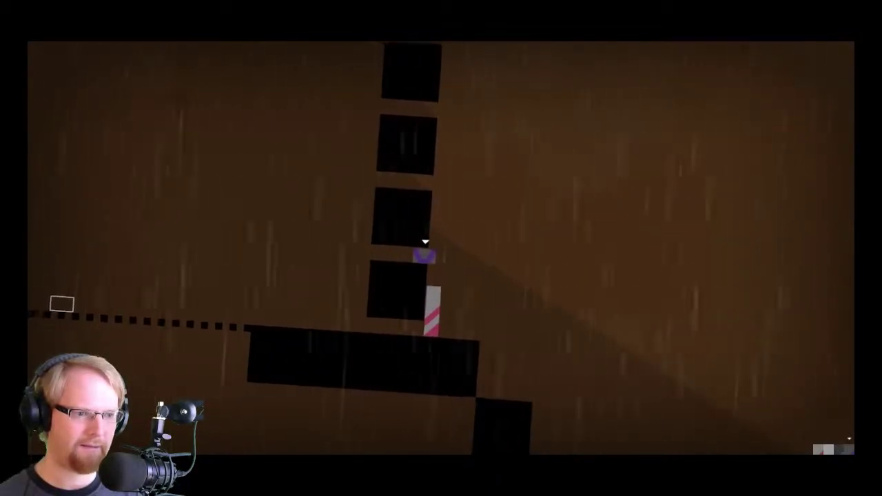
{"action": "key", "text": "Up"}
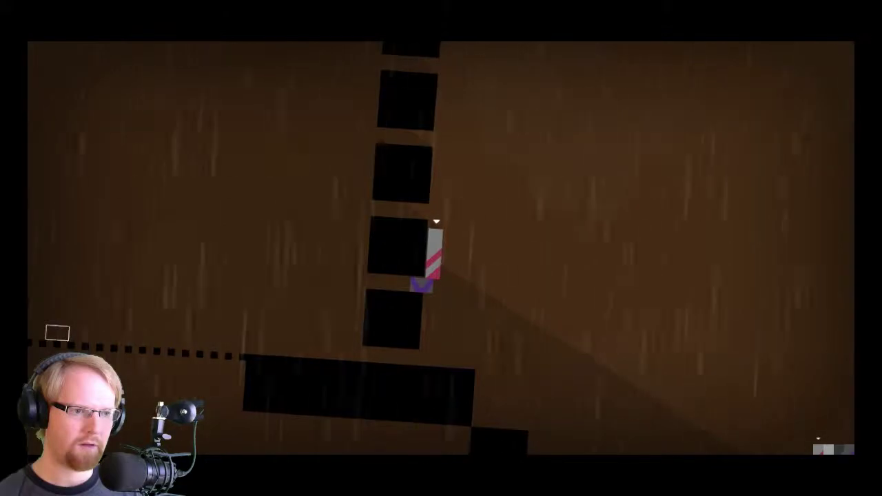
{"action": "key", "text": "Up"}
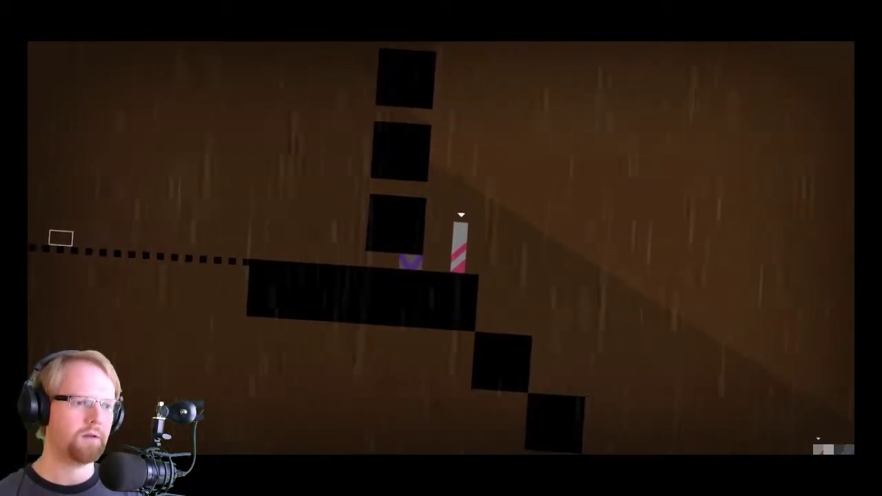
{"action": "key", "text": "Up"}
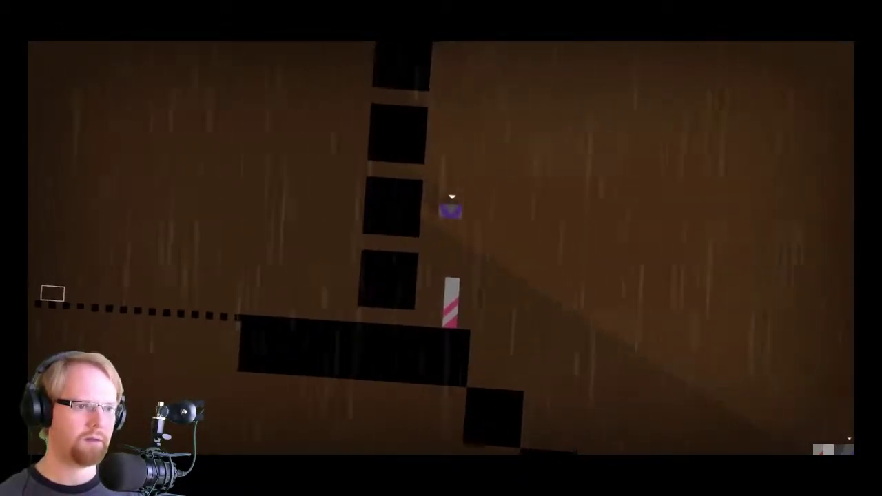
{"action": "key", "text": "Left"}
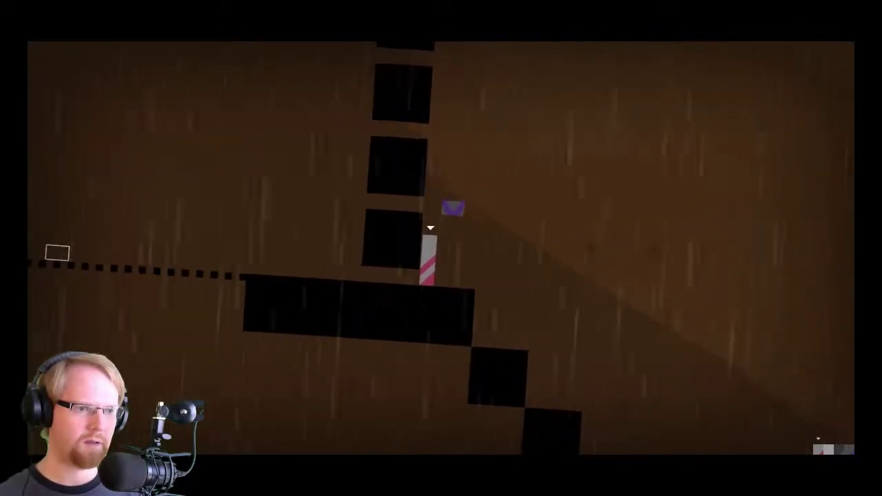
{"action": "key", "text": "Up"}
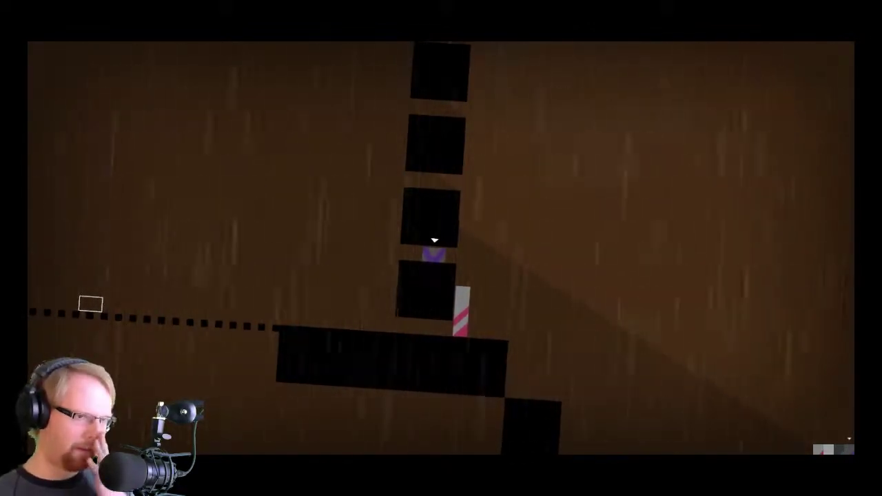
{"action": "key", "text": "e"}
{"action": "key", "text": "Up"}
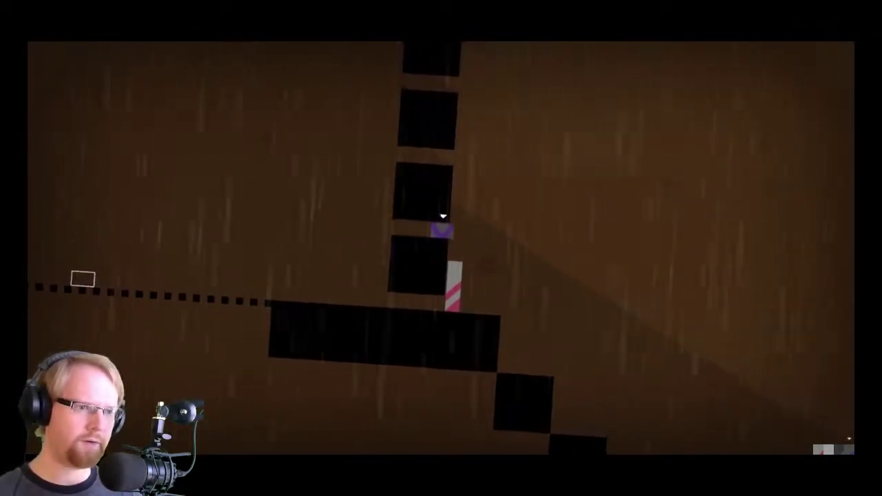
Raise the pink block beside the column and look ahead to the grey character's platform.
{"action": "key", "text": "space"}
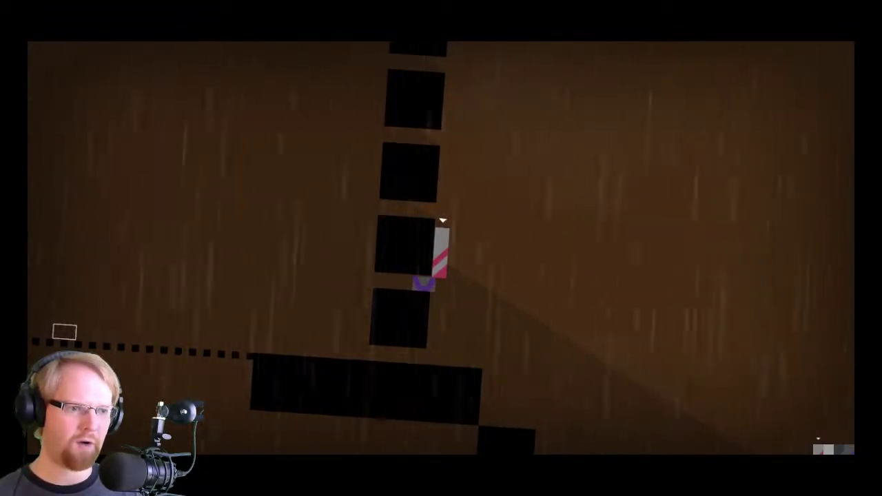
{"action": "key", "text": "e"}
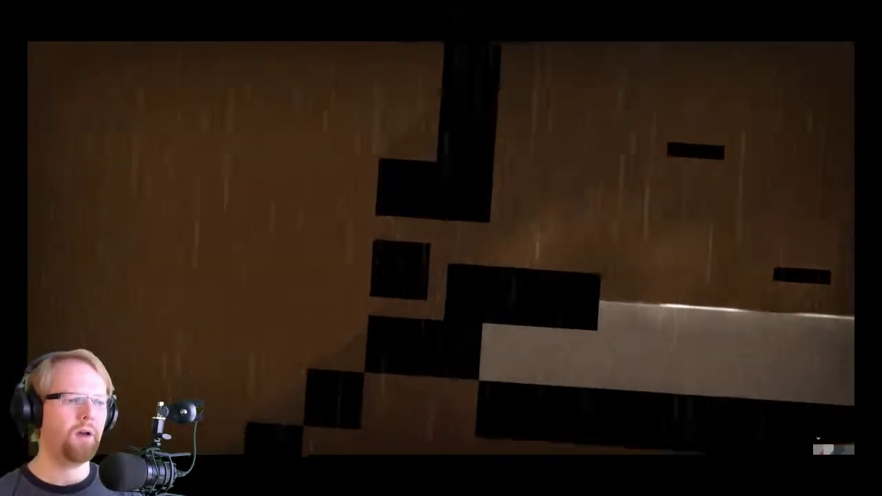
Restart the level from the pause menu and switch to the pink striped character.
{"action": "key", "text": "Escape"}
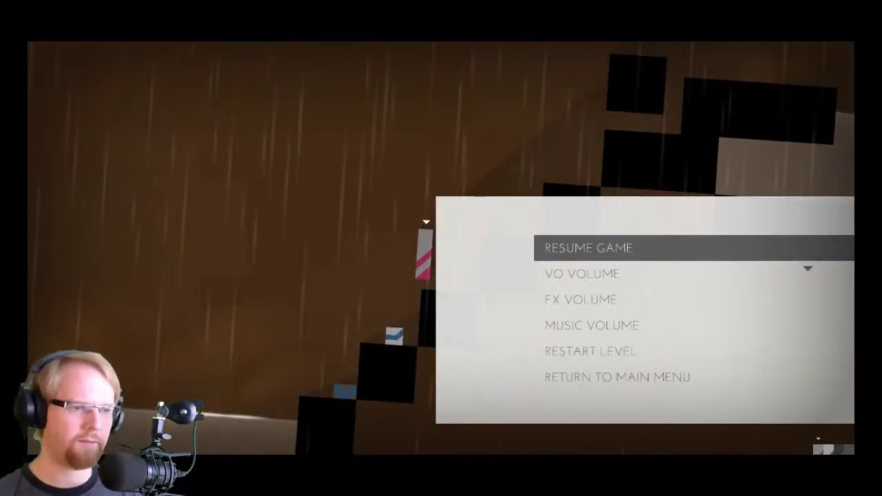
{"action": "key", "text": "Down"}
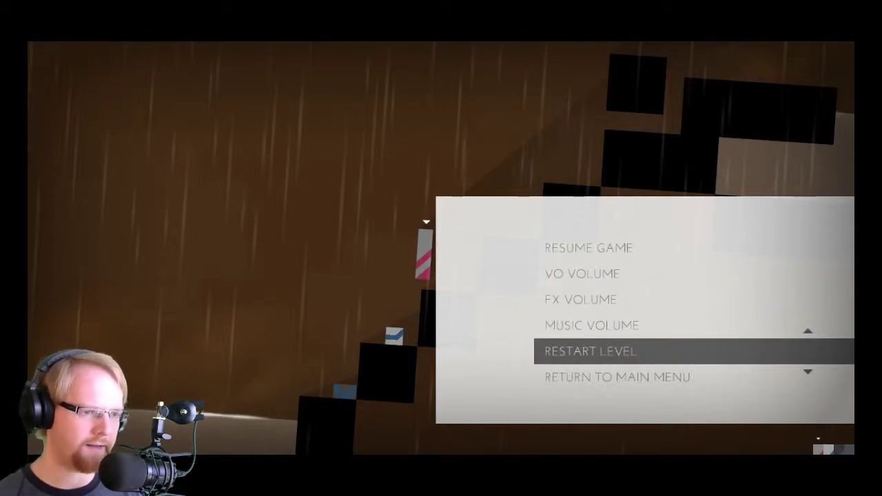
{"action": "key", "text": "Return"}
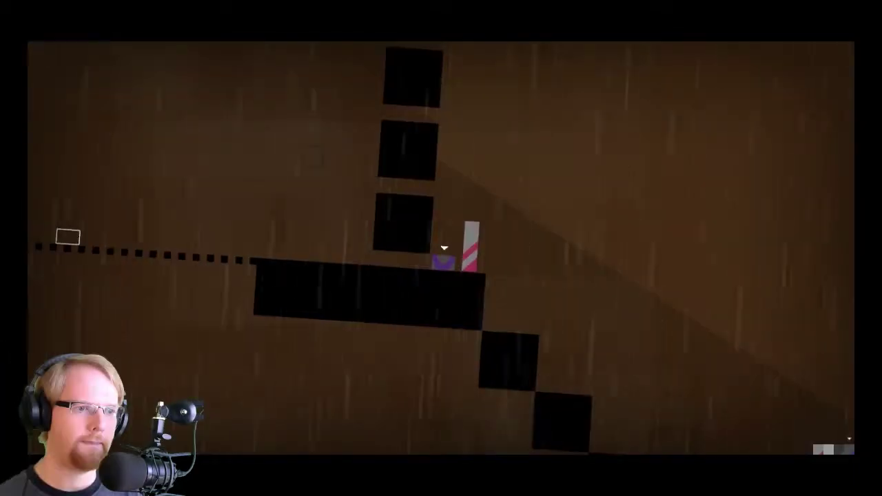
{"action": "key", "text": "Up"}
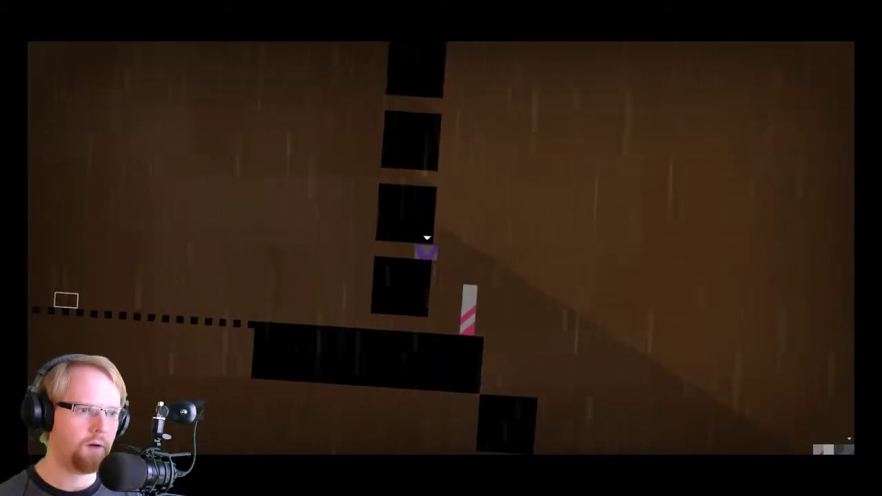
{"action": "key", "text": "e"}
{"action": "key", "text": "Up"}
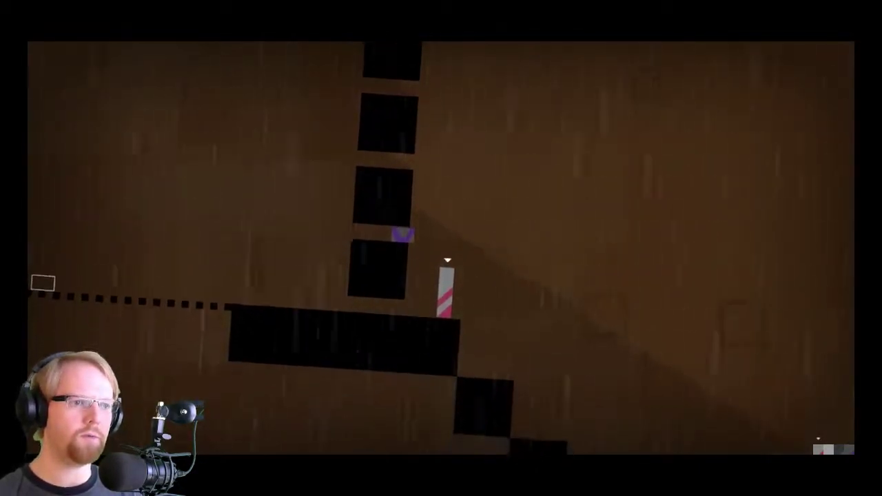
Run the striped character down the staircase, then jump it high and left past the column.
{"action": "key", "text": "Right"}
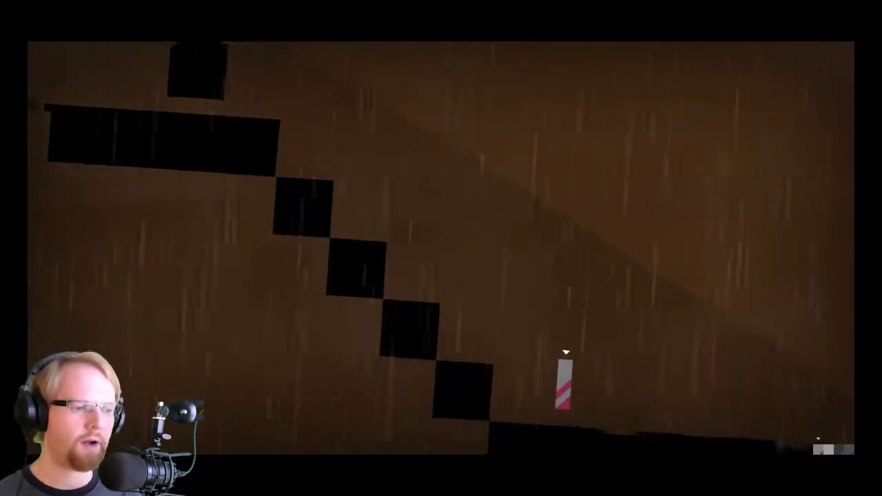
{"action": "key", "text": "Up"}
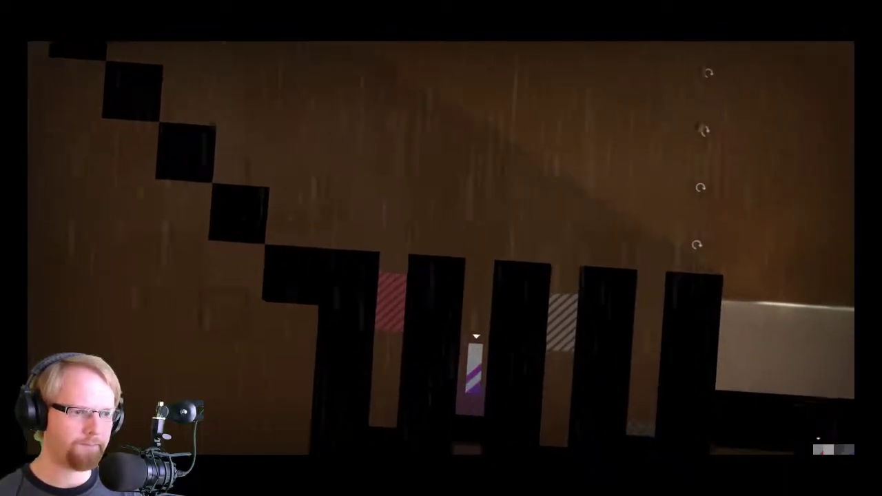
{"action": "key", "text": "Up"}
{"action": "key", "text": "Left"}
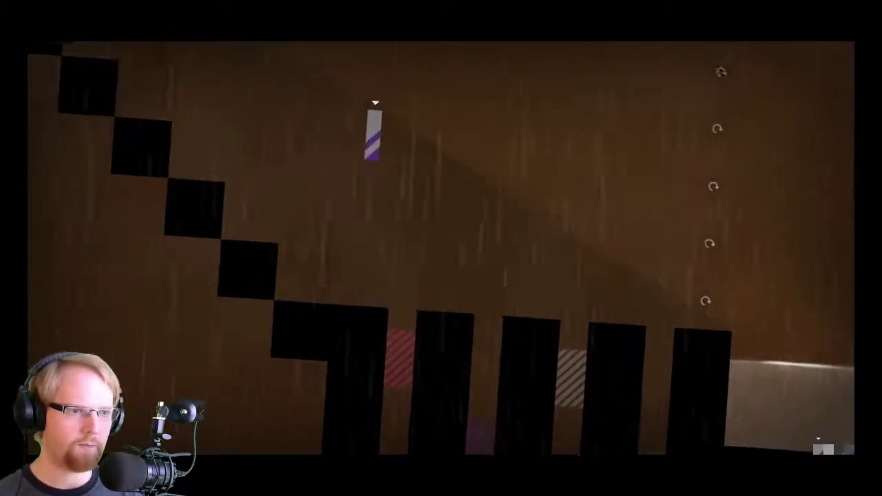
{"action": "key", "text": "Left"}
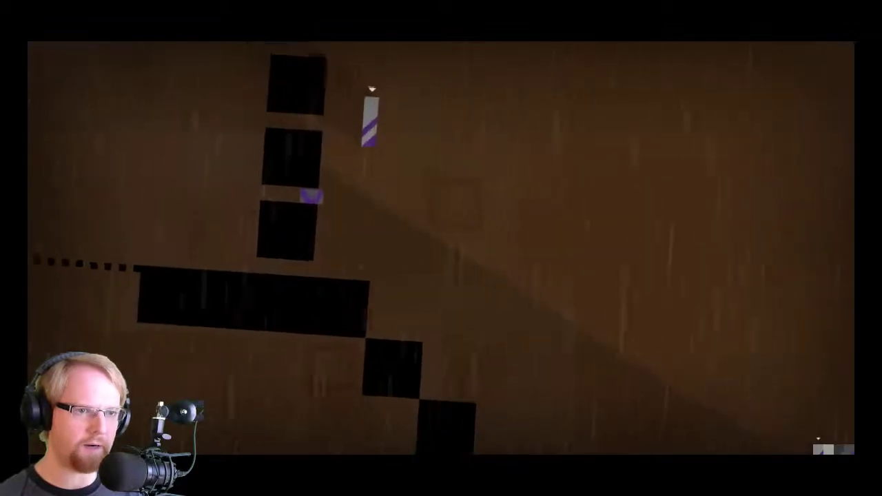
{"action": "key", "text": "Left"}
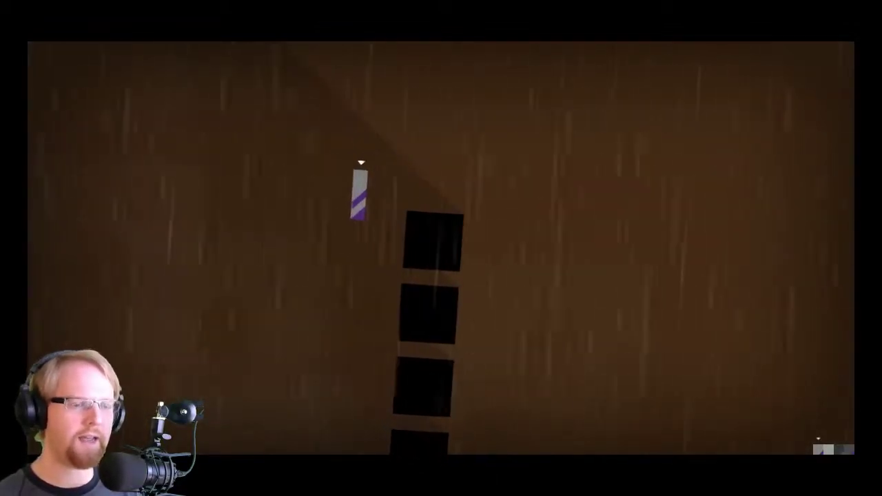
Land the striped character on the dotted platform to reach the next level.
{"action": "key", "text": "Left"}
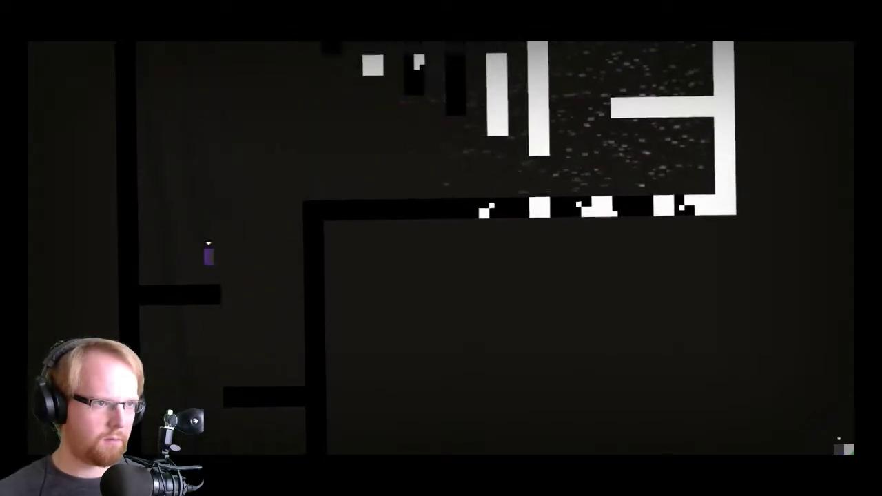
Jump the purple block right, then send the green character up the shaft and past the pillar.
{"action": "key", "text": "Right"}
{"action": "key", "text": "Right"}
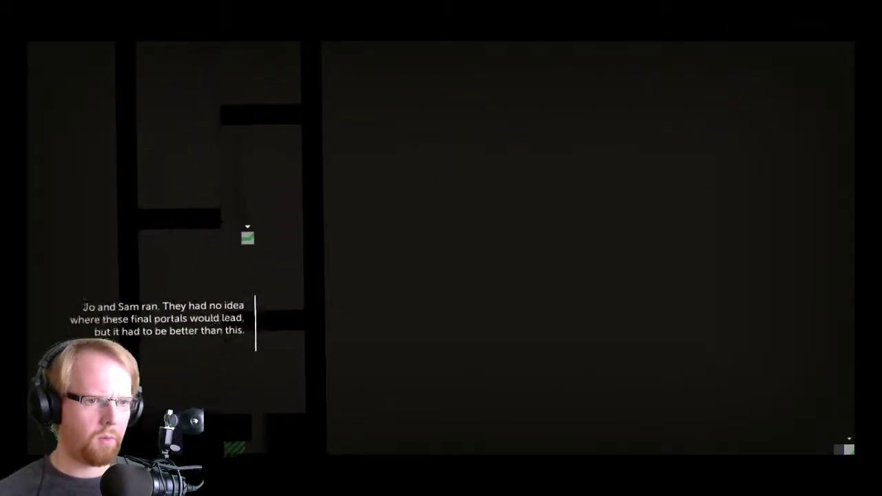
{"action": "key", "text": "Left"}
{"action": "key", "text": "Right"}
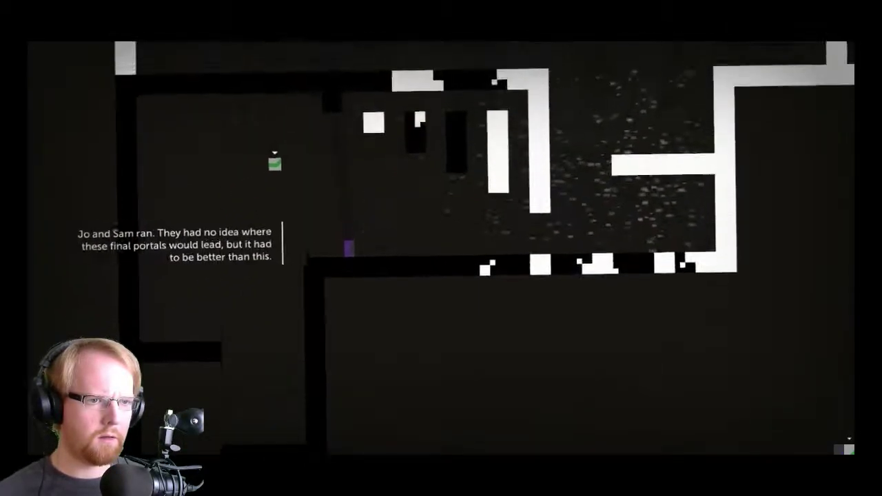
{"action": "key", "text": "Right"}
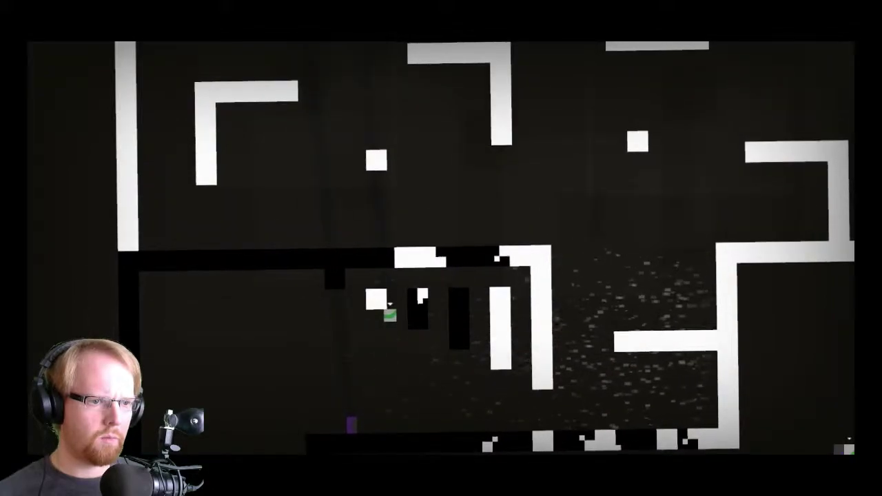
{"action": "key", "text": "Right"}
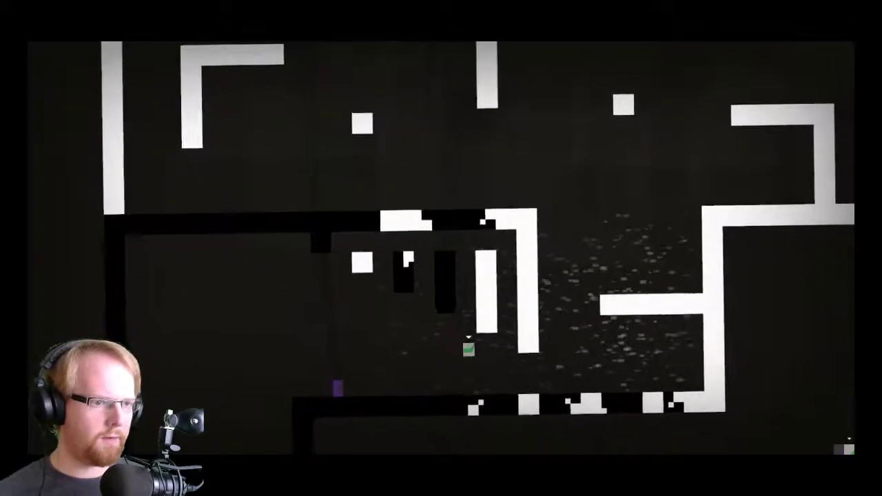
{"action": "key", "text": "Right"}
{"action": "key", "text": "space"}
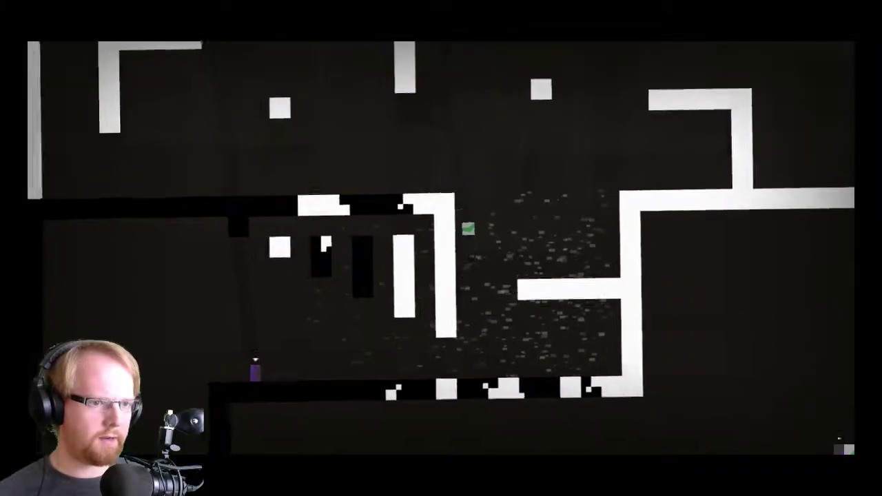
{"action": "key", "text": "space"}
Get the purple character onto the white ledge and keep it rising through the level.
{"action": "key", "text": "Right"}
{"action": "key", "text": "space"}
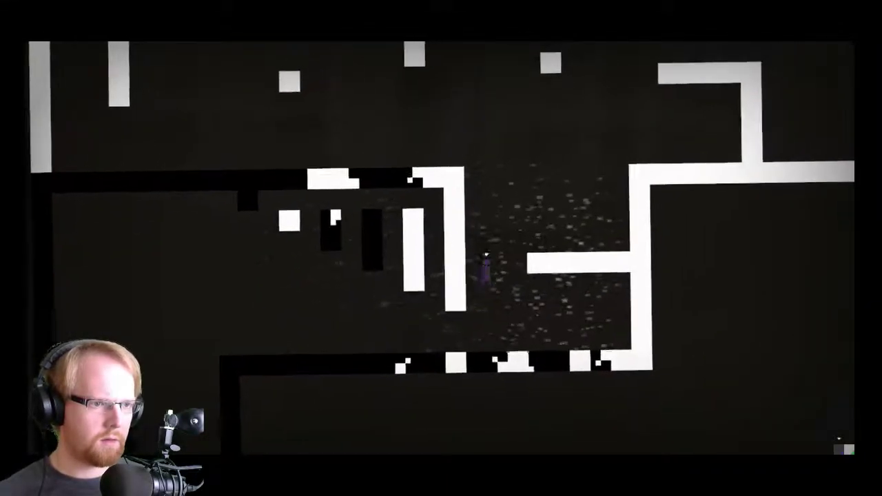
{"action": "key", "text": "space"}
{"action": "key", "text": "Right"}
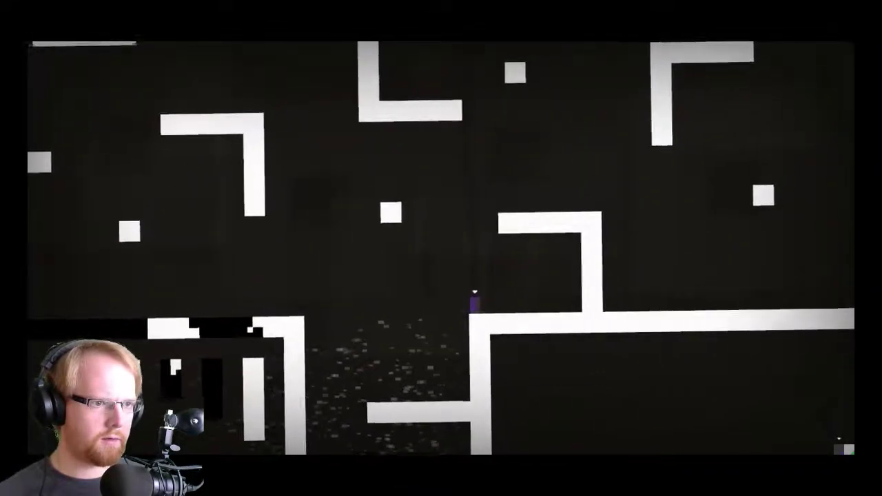
{"action": "key", "text": "space"}
{"action": "key", "text": "Right"}
{"action": "key", "text": "Left"}
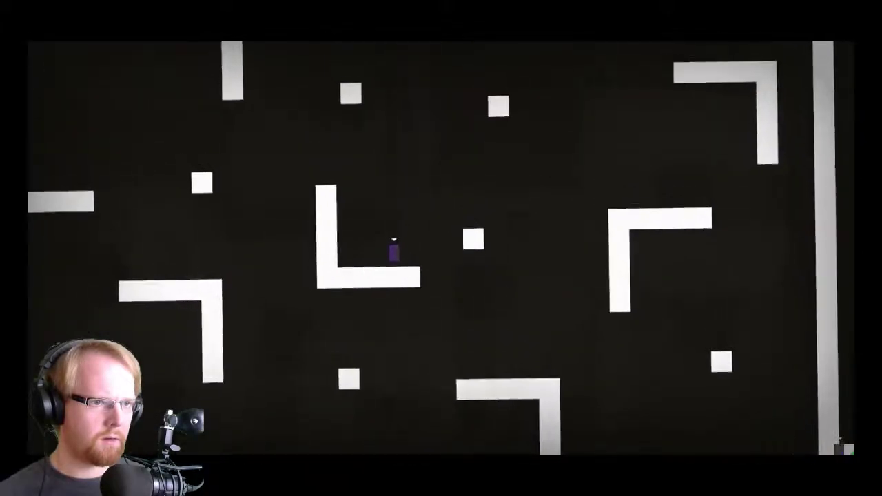
{"action": "key", "text": "space"}
{"action": "key", "text": "Right"}
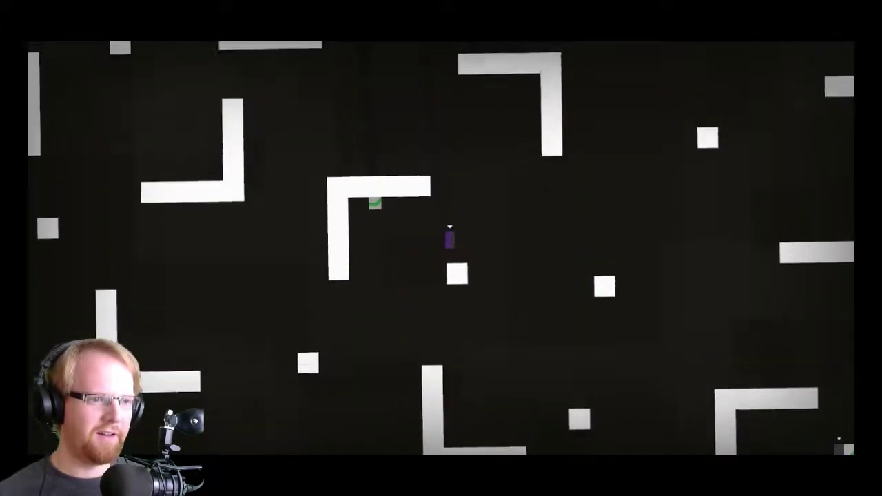
{"action": "key", "text": "space"}
{"action": "key", "text": "Right"}
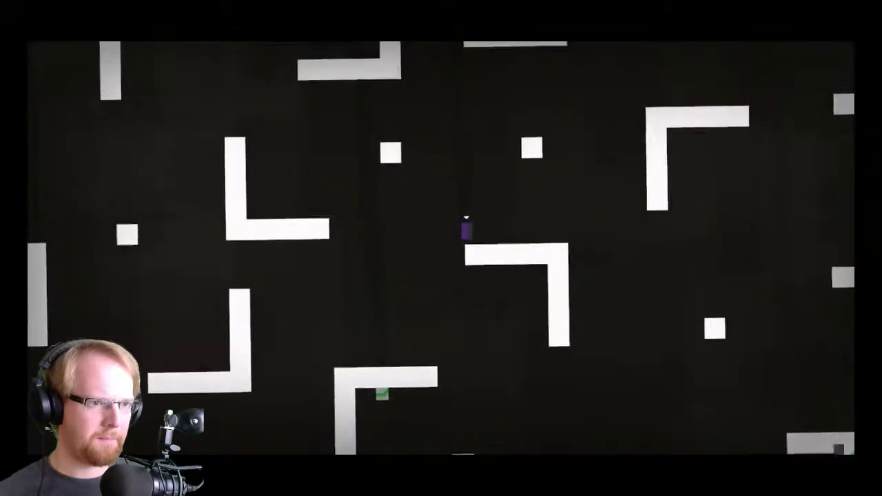
Steer purple between the blocks, move green up-left, and raise purple past the L-shaped block.
{"action": "key", "text": "Right"}
{"action": "key", "text": "Left"}
{"action": "key", "text": "Right"}
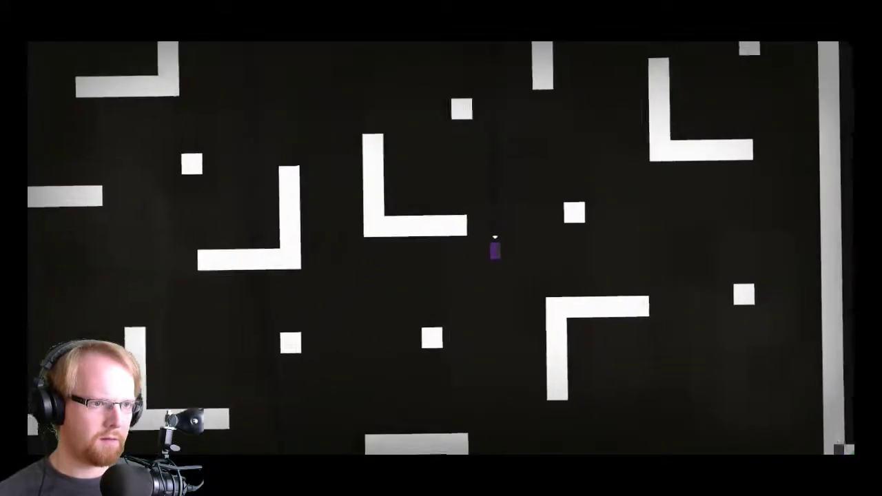
{"action": "key", "text": "Left"}
{"action": "key", "text": "Right"}
{"action": "key", "text": "Left"}
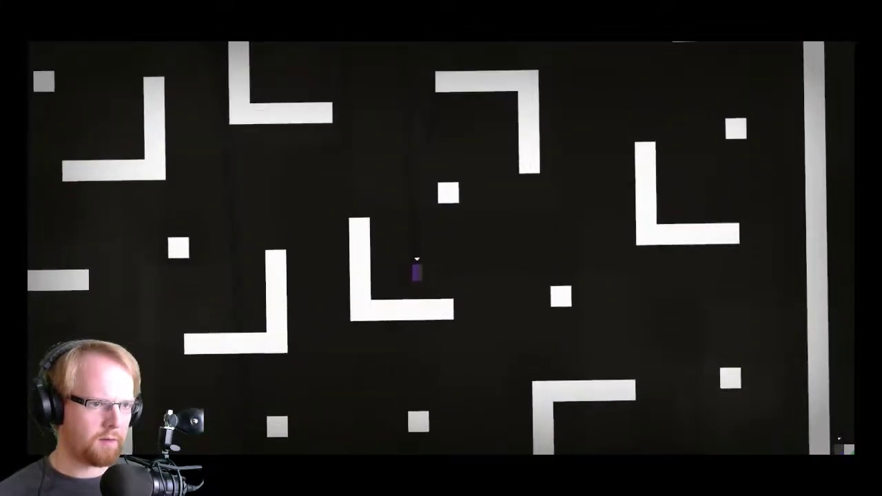
{"action": "key", "text": "Right"}
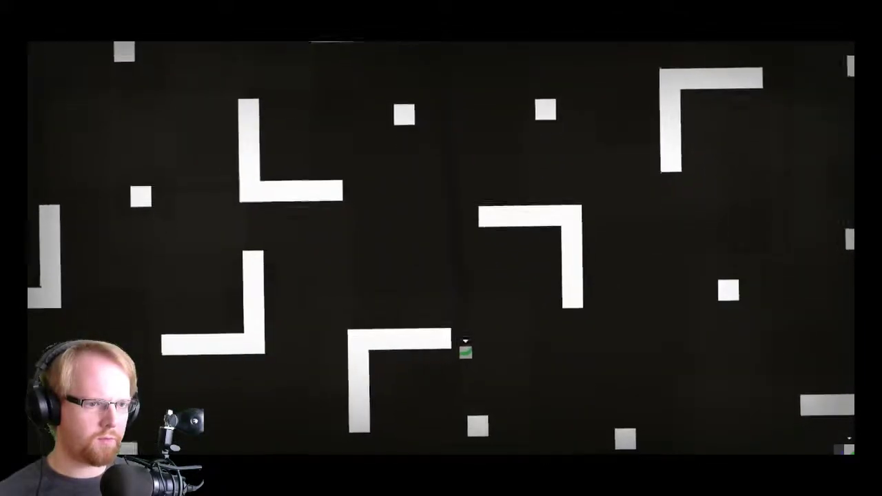
{"action": "key", "text": "Left"}
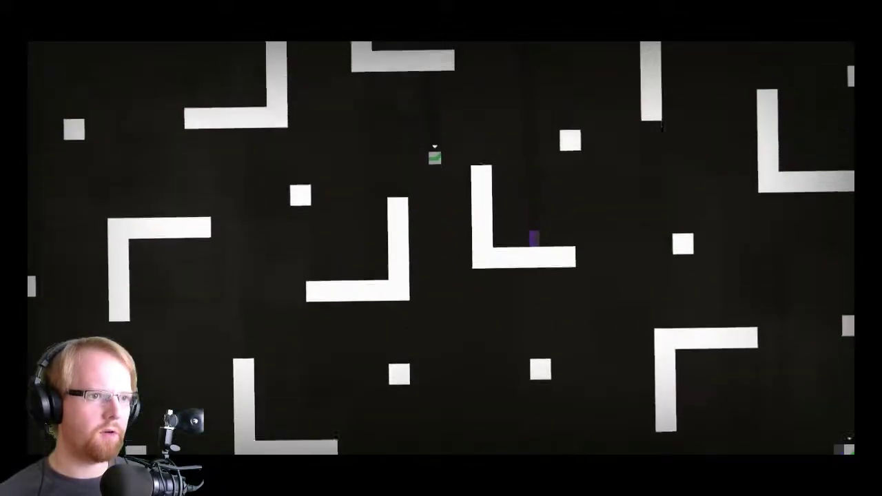
{"action": "key", "text": "Left"}
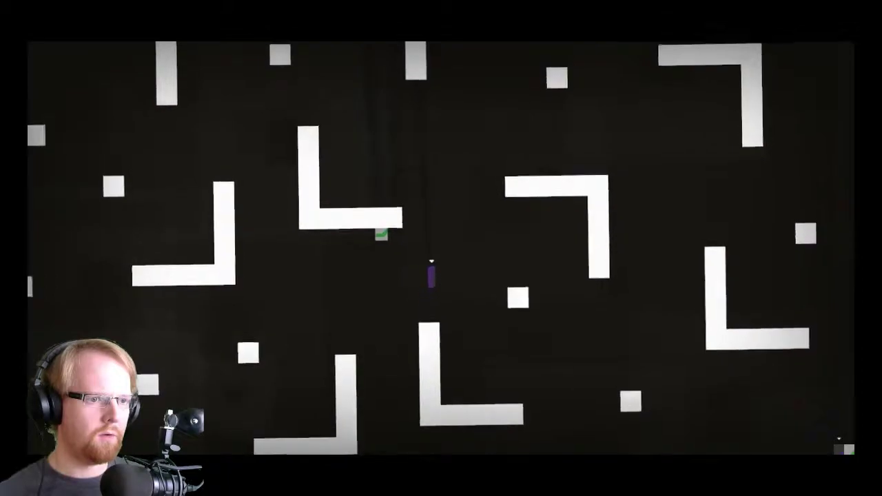
{"action": "key", "text": "Left"}
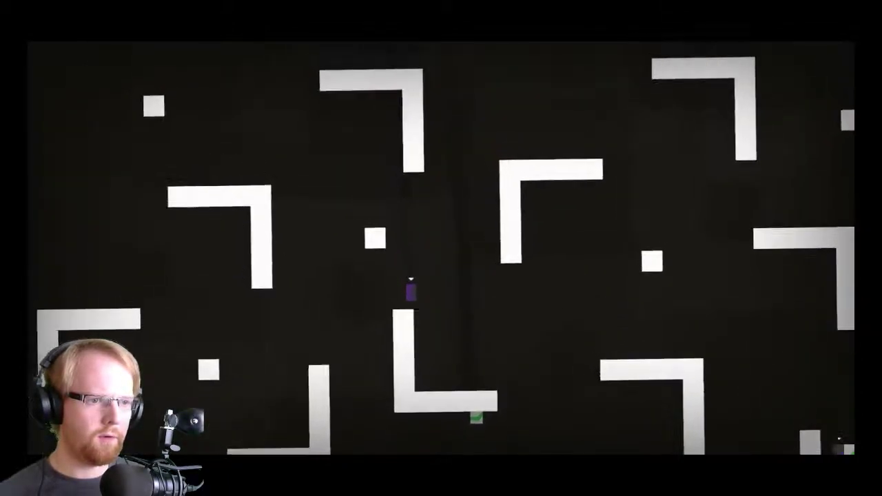
{"action": "key", "text": "Left"}
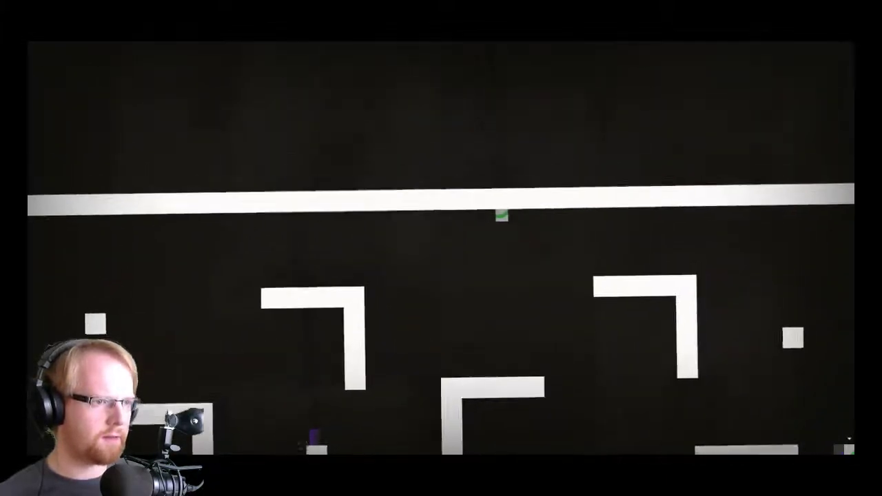
Walk green along the ceiling bar to the step, then take purple over the L-shaped block.
{"action": "key", "text": "Right"}
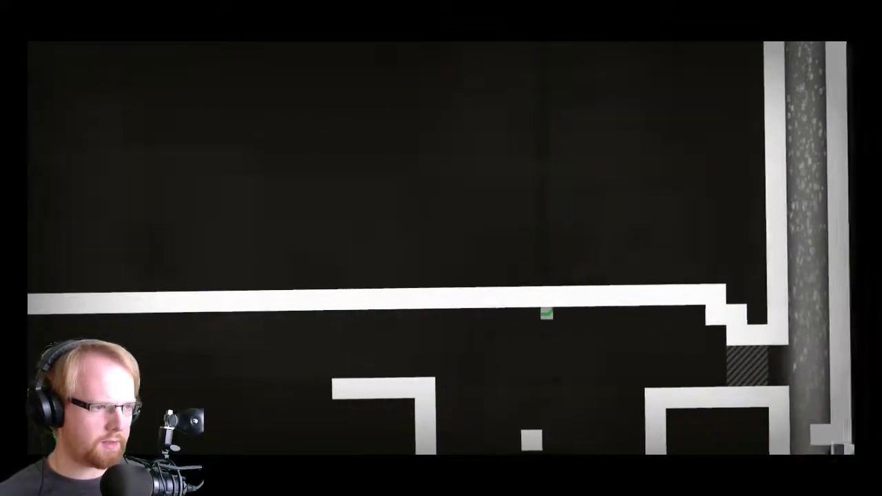
{"action": "key", "text": "Right"}
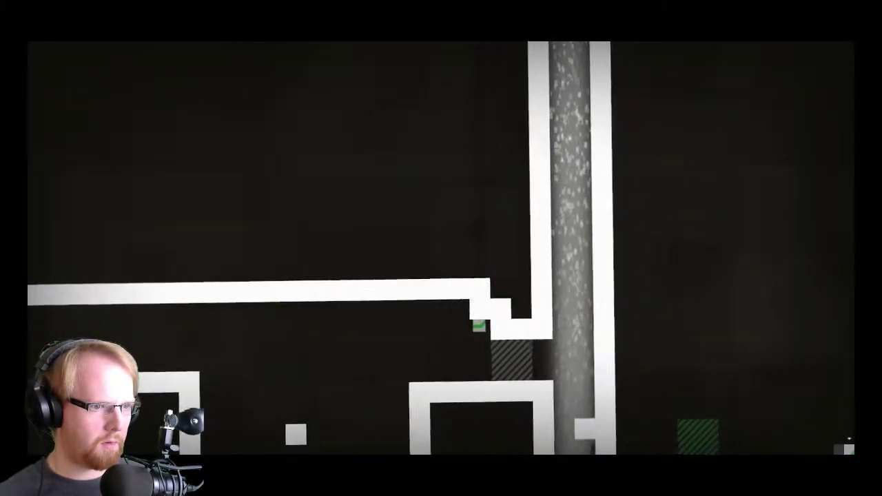
{"action": "key", "text": "Tab"}
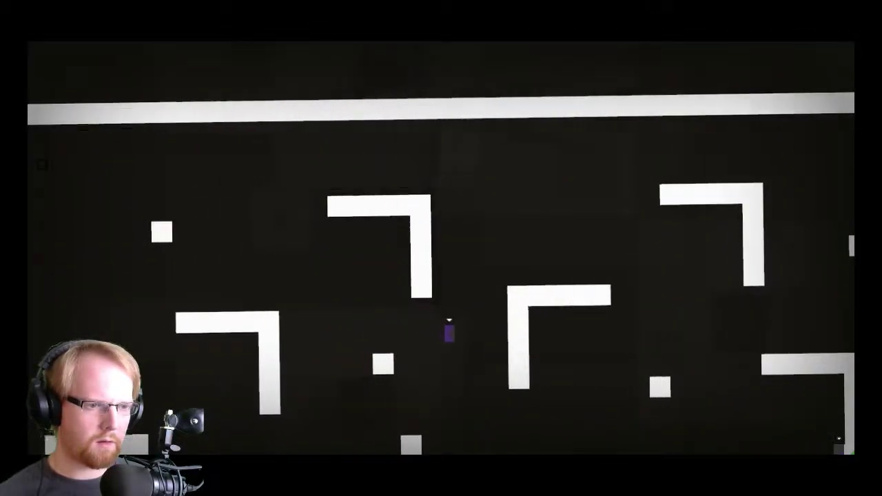
{"action": "key", "text": "Up"}
{"action": "key", "text": "Right"}
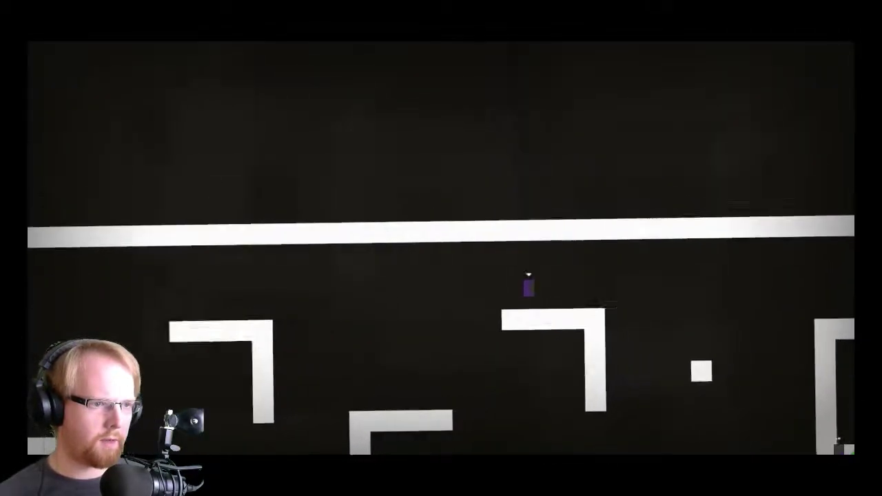
{"action": "key", "text": "Right"}
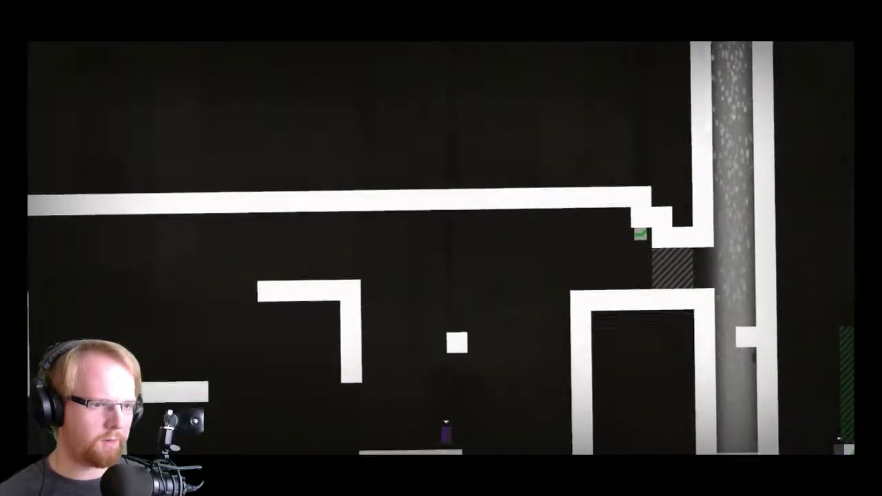
Hop purple up from the small square and under the ledge through the hatched area.
{"action": "key", "text": "Left"}
{"action": "key", "text": "Up"}
{"action": "key", "text": "Right"}
{"action": "key", "text": "Up"}
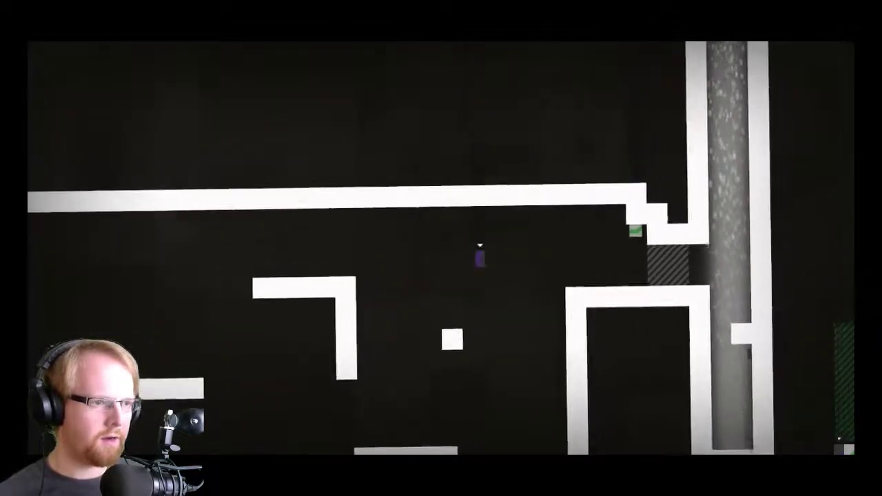
{"action": "key", "text": "Right"}
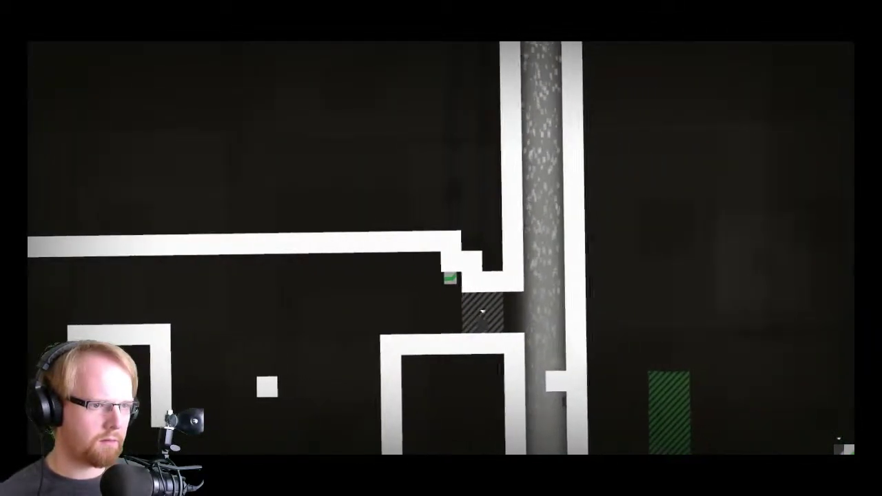
{"action": "key", "text": "Right"}
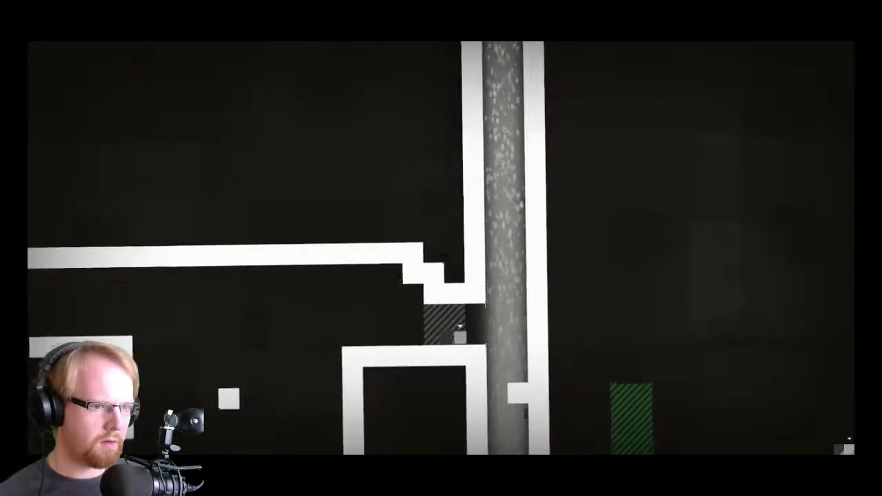
Lift off the white block into the grey light column and float upward.
{"action": "key", "text": "Up"}
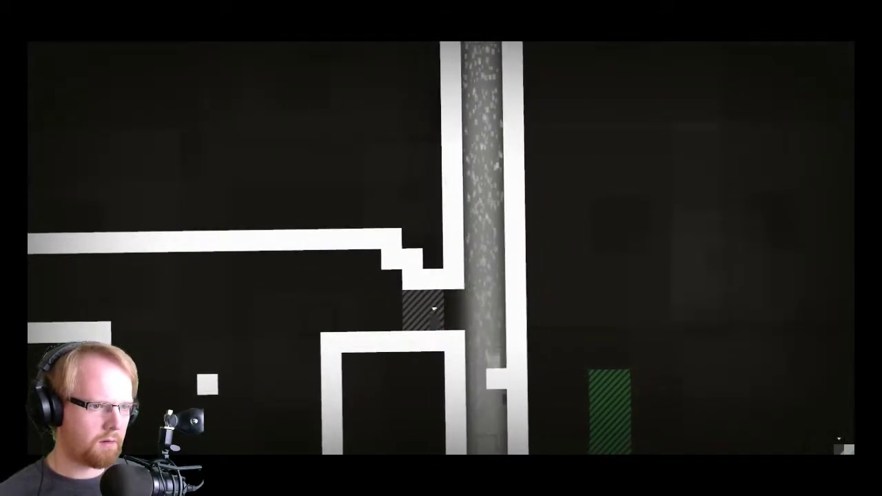
{"action": "key", "text": "Right"}
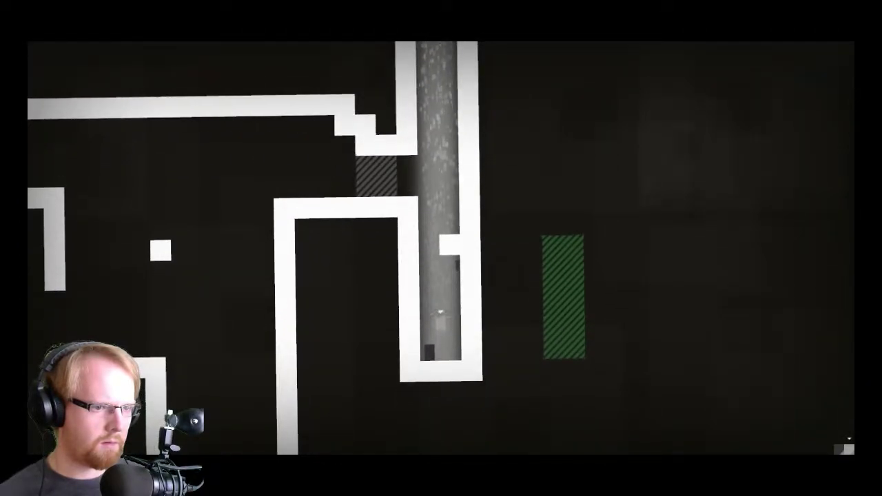
{"action": "key", "text": "Up"}
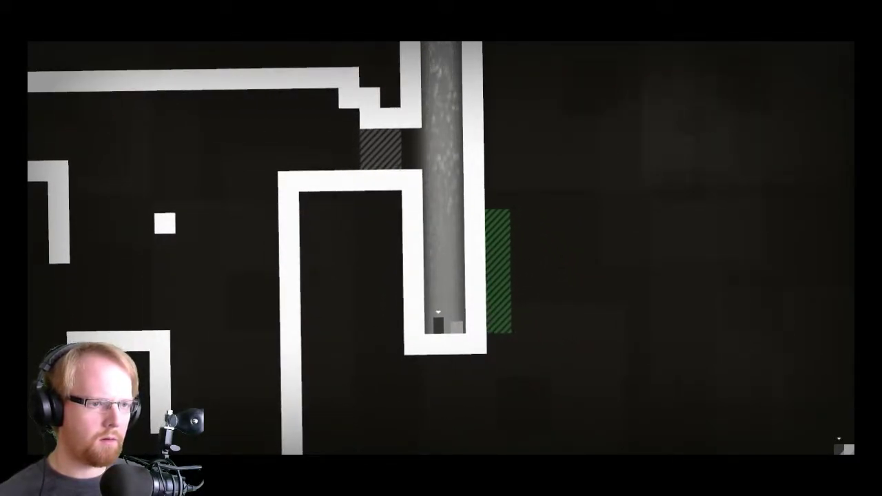
{"action": "key", "text": "Up"}
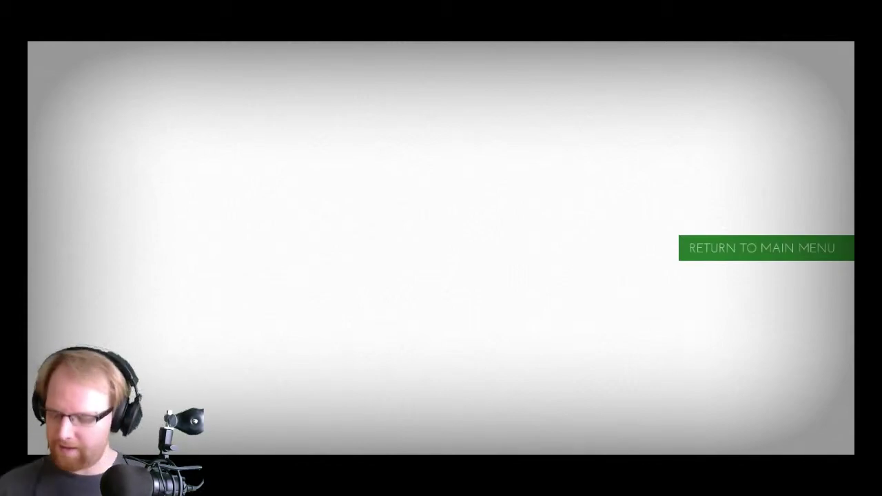
Choose Return to Main Menu on the blank post-credits screen.
{"action": "key", "text": "Return"}
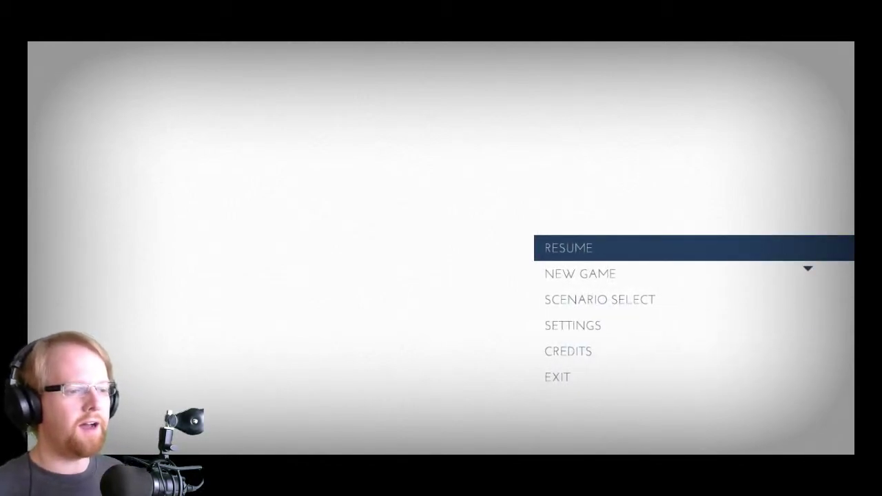